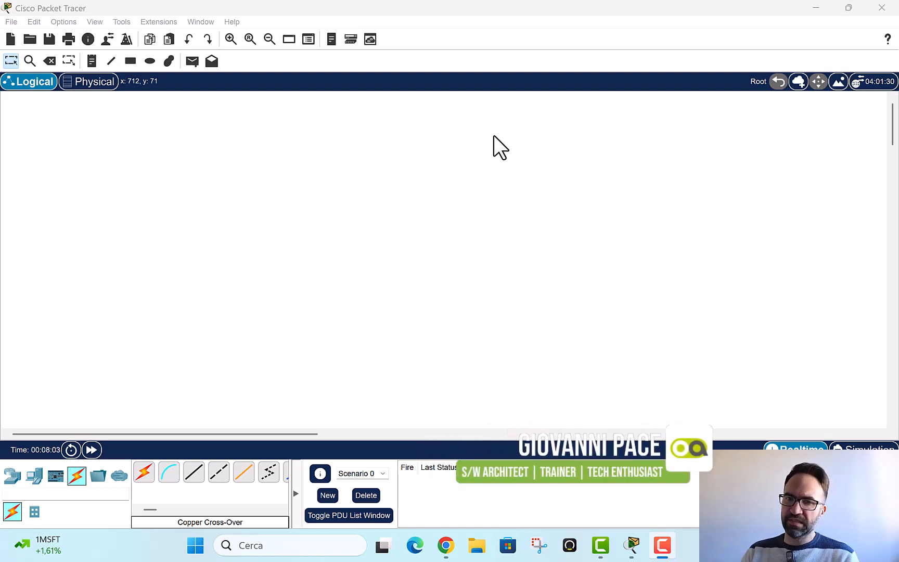
Find the PC device and place four PCs one below another in a column on the workspace's left side
click(353, 180)
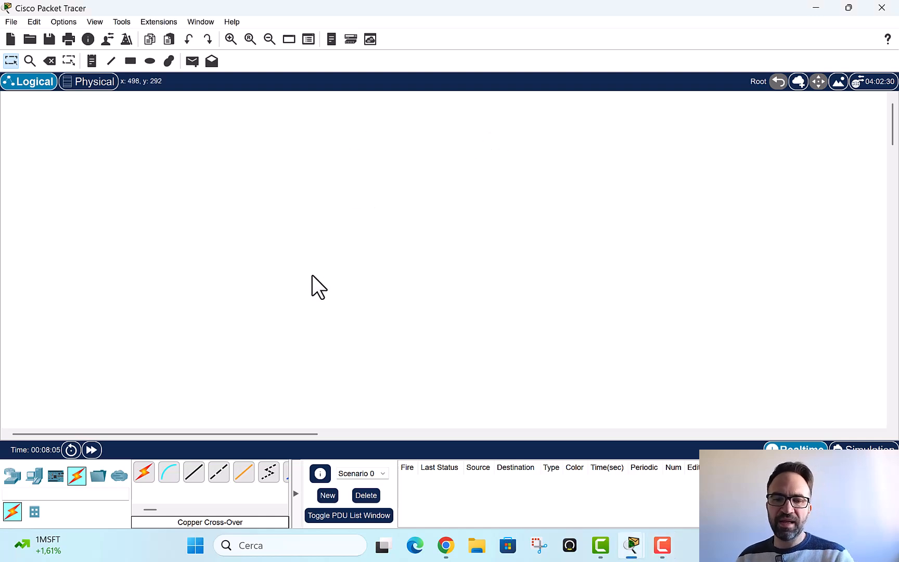
click(106, 494)
text(pc)
drag(134, 480, 206, 174)
drag(144, 489, 200, 240)
drag(145, 472, 197, 323)
drag(144, 477, 196, 396)
Set the display name of PC0 to PC-PAL01-0 in its configuration
click(203, 173)
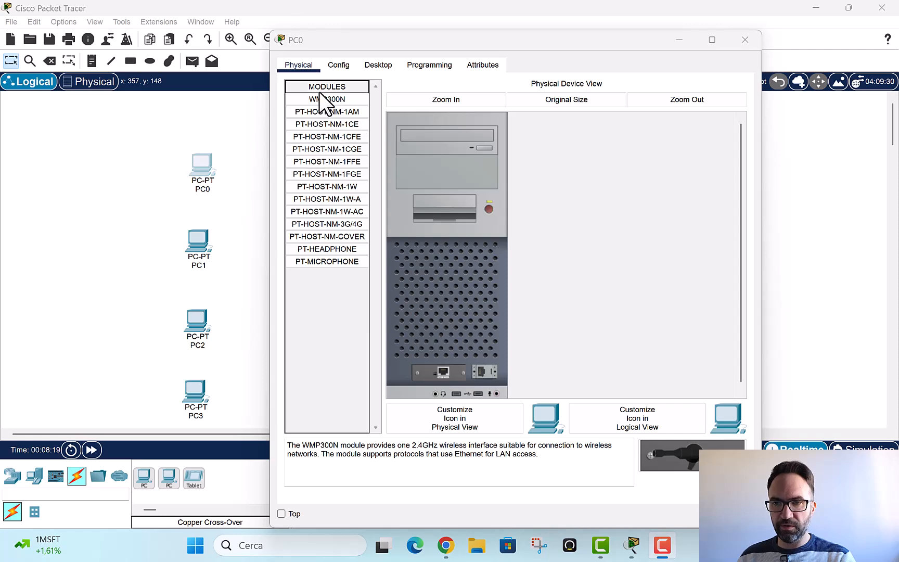
click(338, 64)
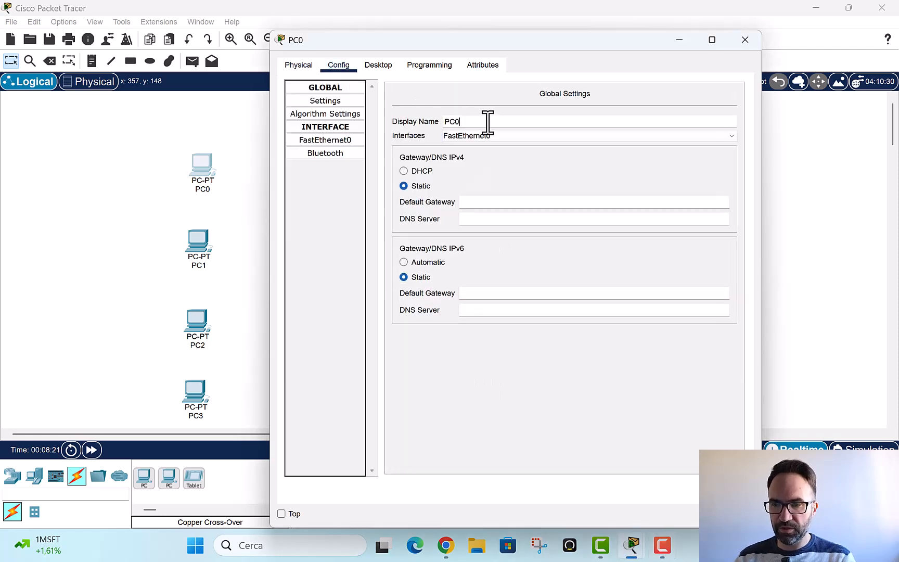
text(_)
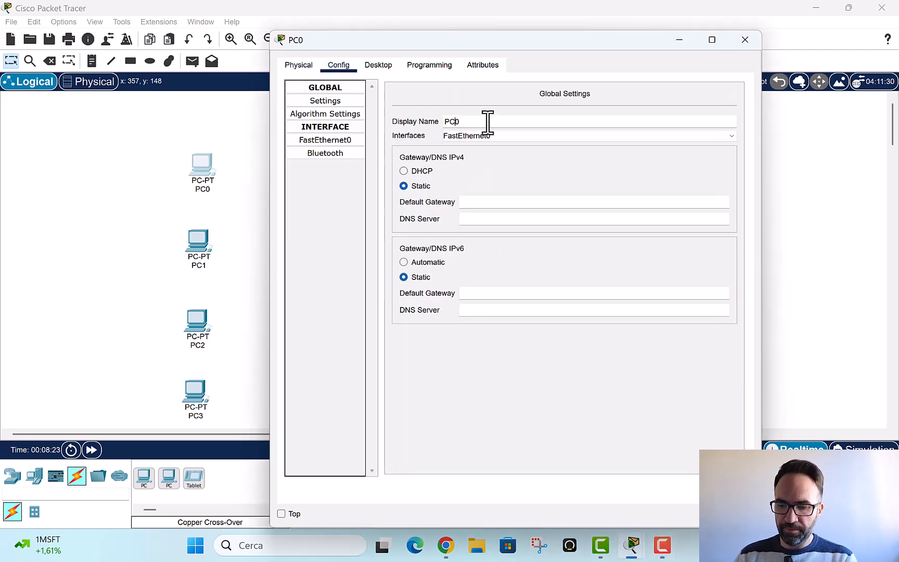
text(pal)
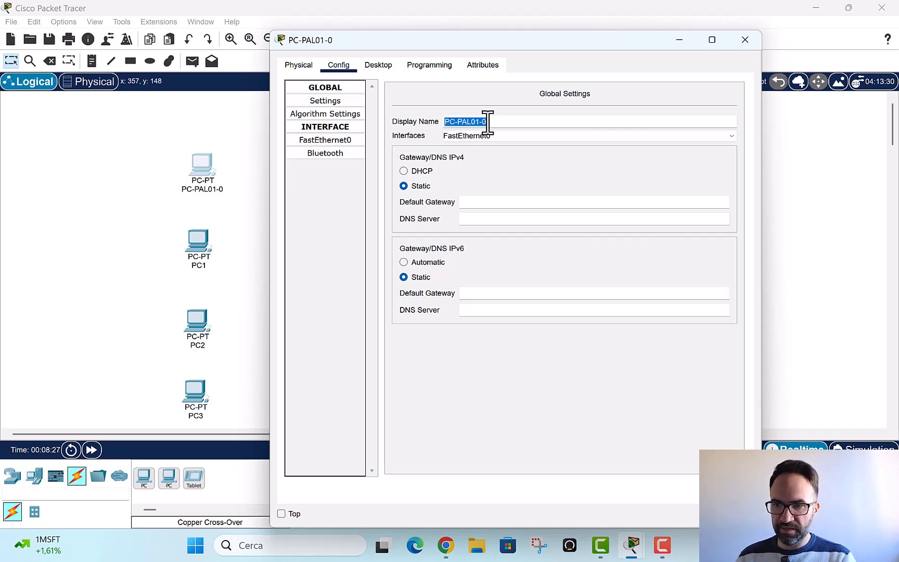
click(481, 122)
drag(484, 120, 457, 122)
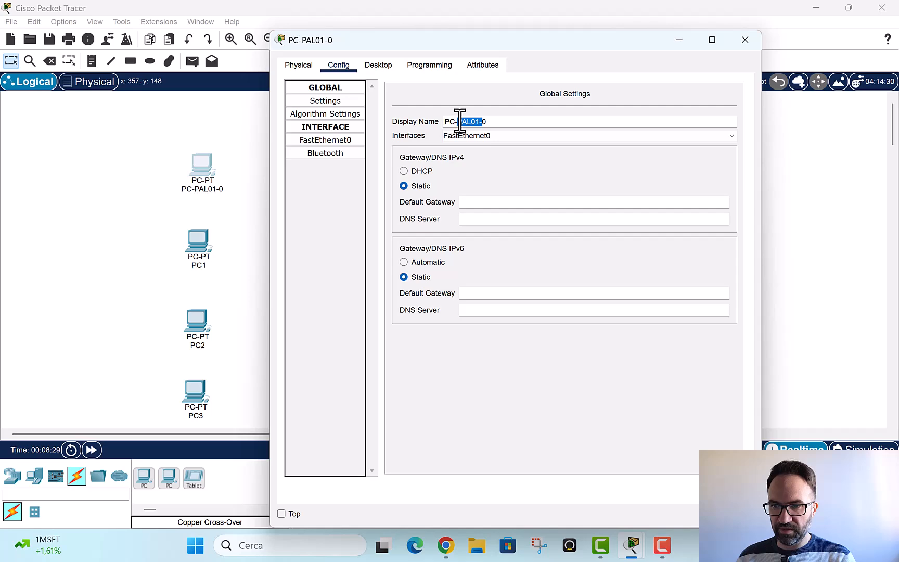
key(Escape)
Set the display name of PC1 to PC-PAL01-1 and close its configuration
click(200, 243)
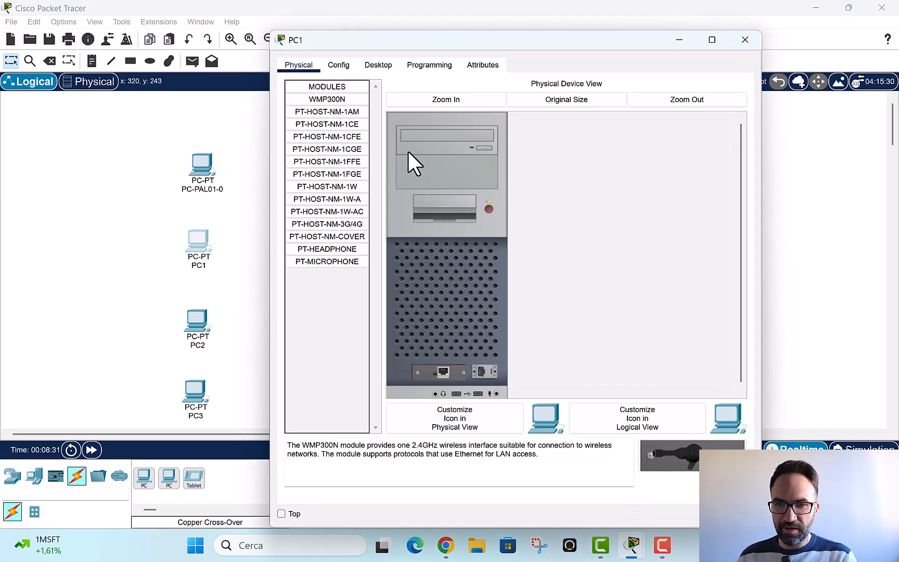
click(350, 69)
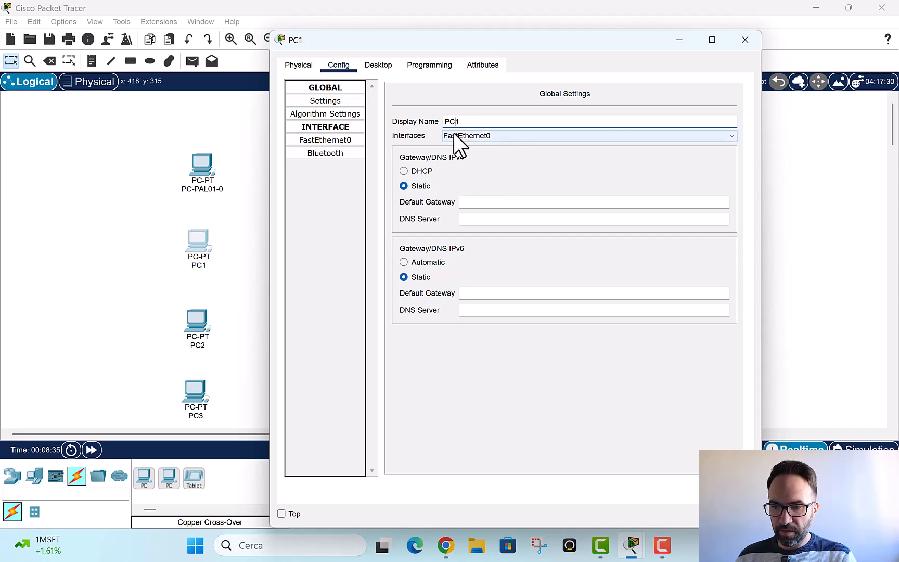
text(-PAL01-)
click(745, 40)
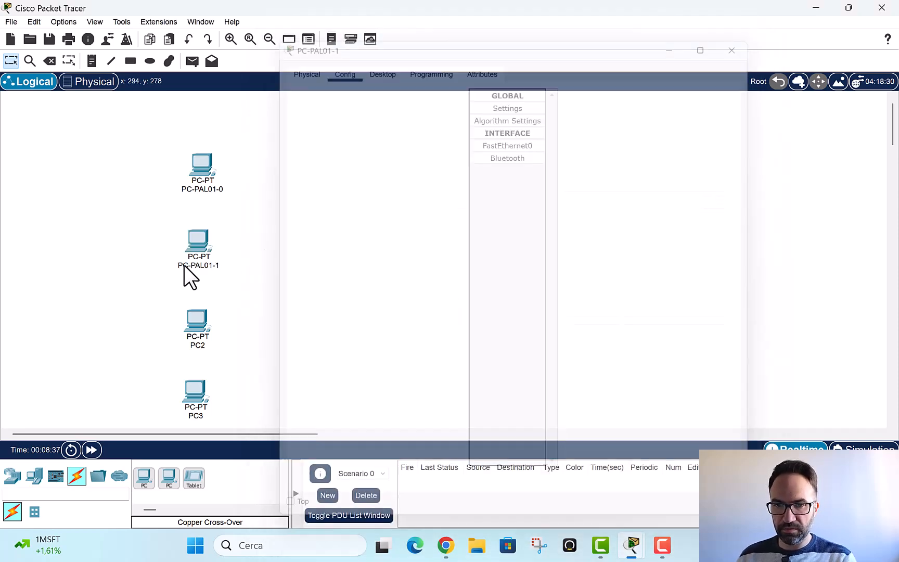
Set the display name of PC2 to PC-PAL01-2 and close its configuration
click(196, 325)
click(339, 64)
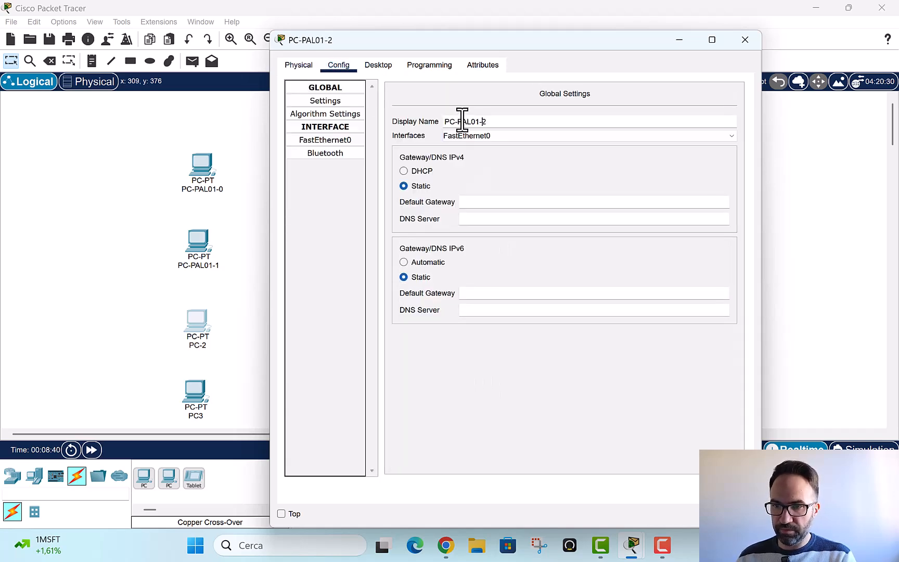
click(751, 41)
Set the display name of PC3 to PC-PAL01-3 and close its configuration
click(197, 405)
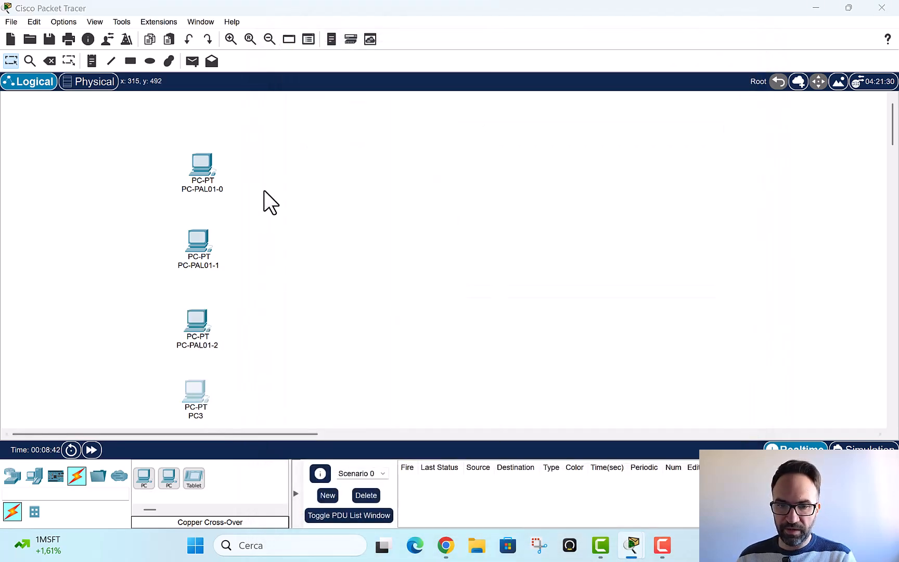
click(351, 66)
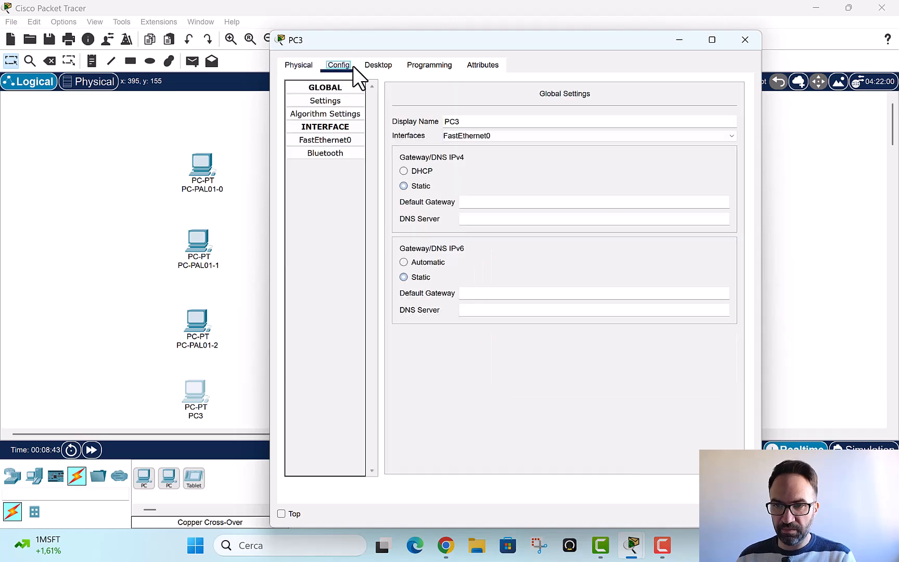
click(457, 123)
text(PAL01-)
click(458, 120)
text(-)
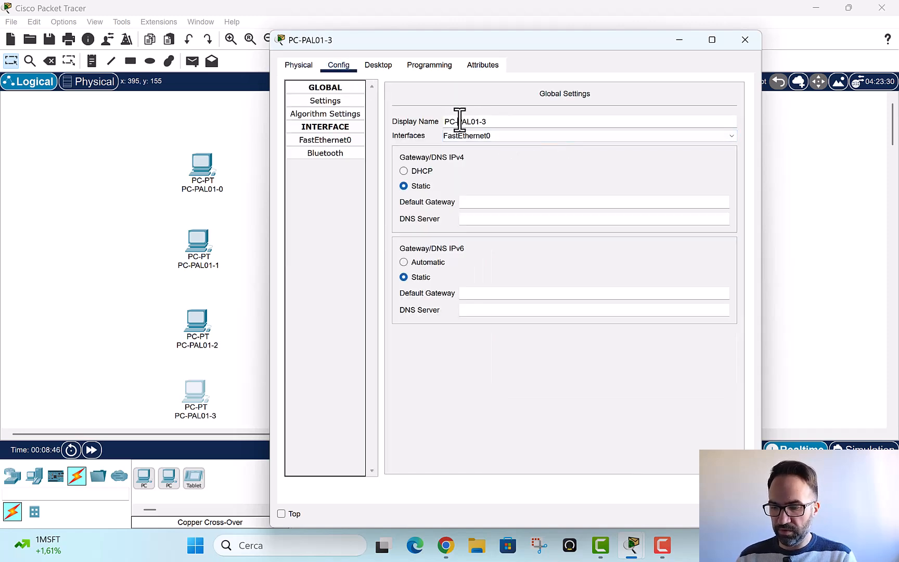
click(747, 40)
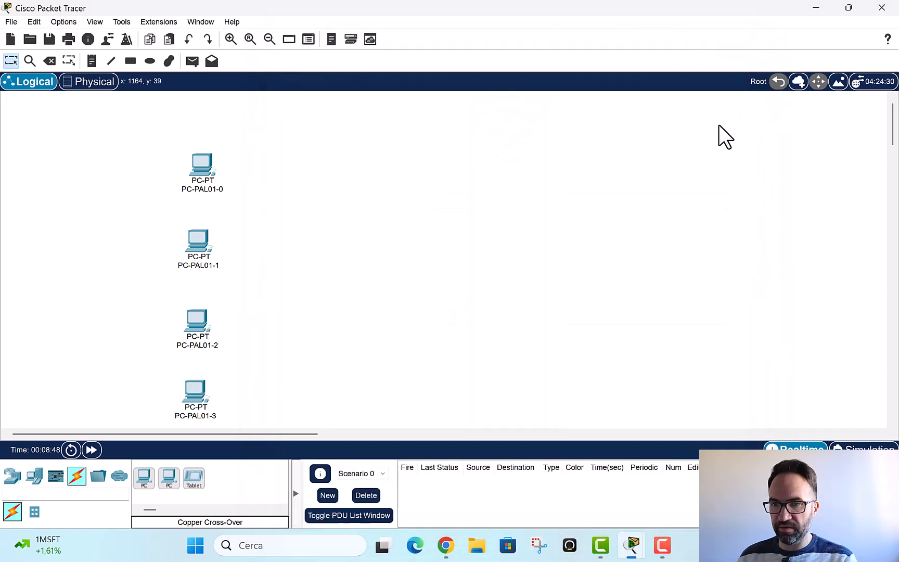
Move all four PCs slightly up and to the left, and place a PT-Switch to the right of the column
drag(147, 151, 284, 423)
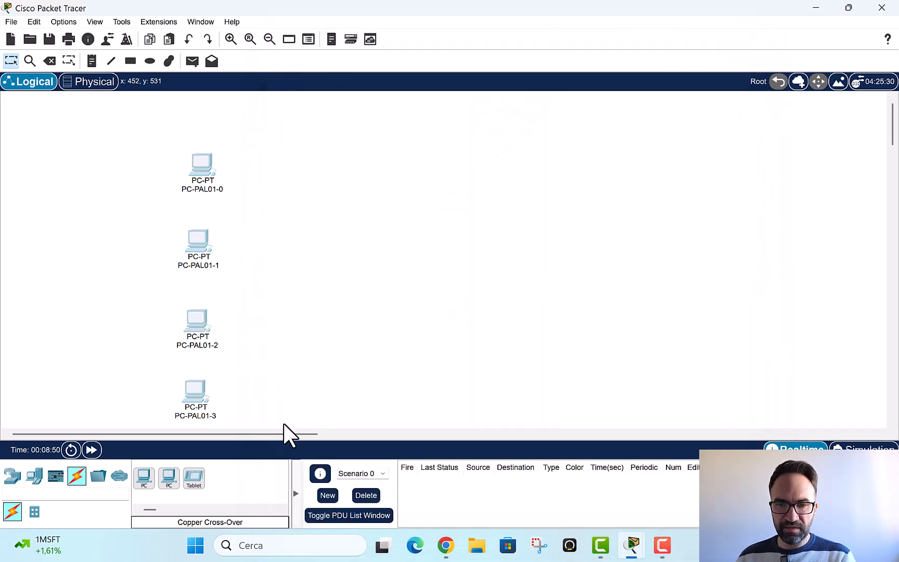
drag(196, 162, 183, 129)
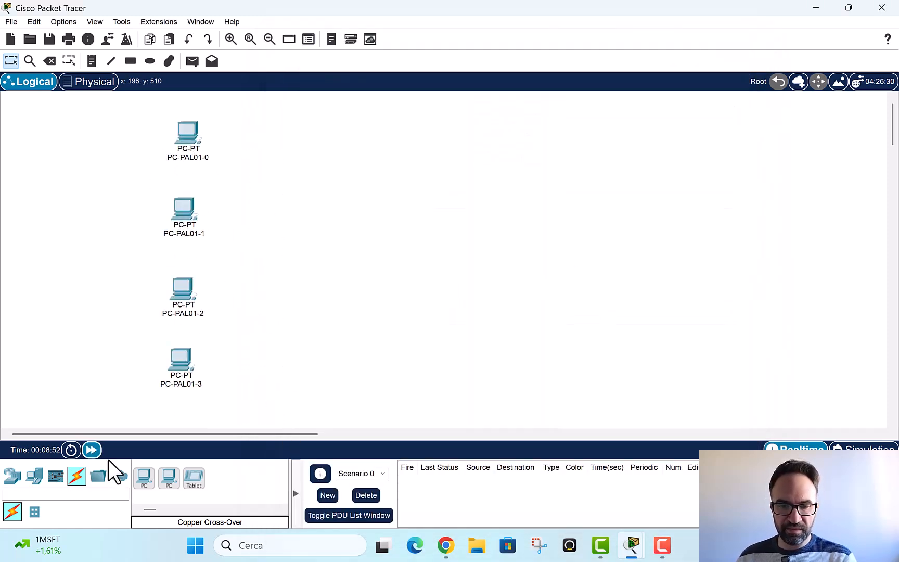
click(35, 496)
text(swit)
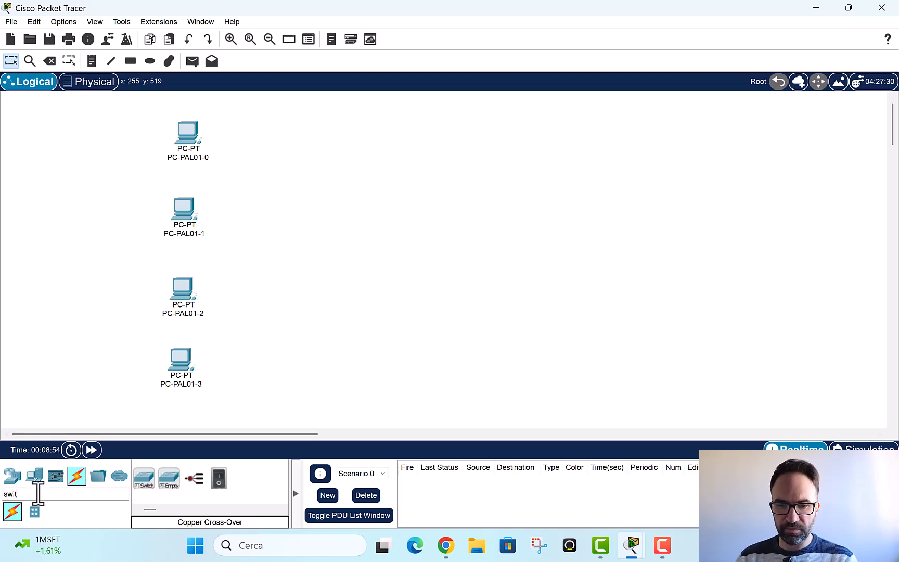
drag(143, 481, 291, 267)
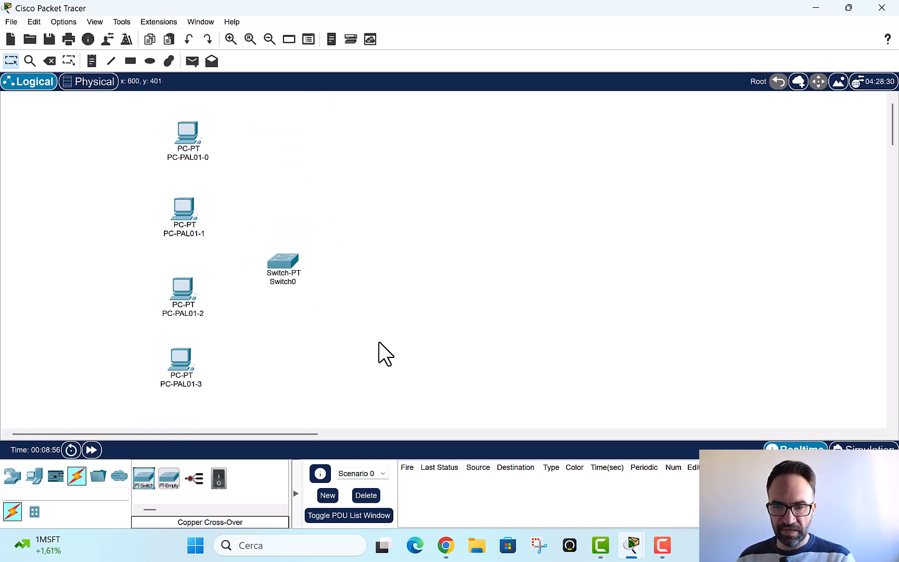
Connect PC-PAL01-0's FastEthernet0 to the switch's FastEthernet0/1 with a Copper Straight-Through cable
click(77, 484)
click(194, 472)
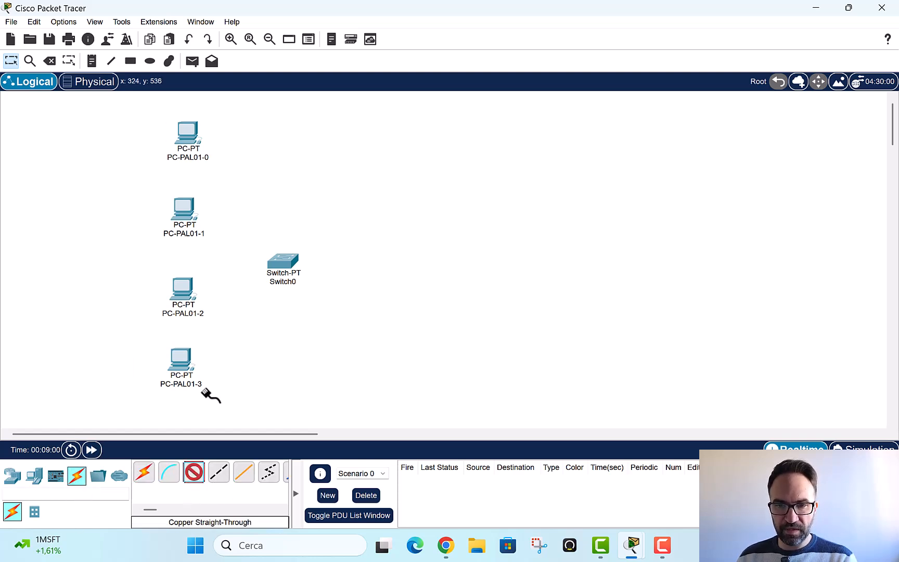
click(193, 135)
click(235, 177)
click(271, 259)
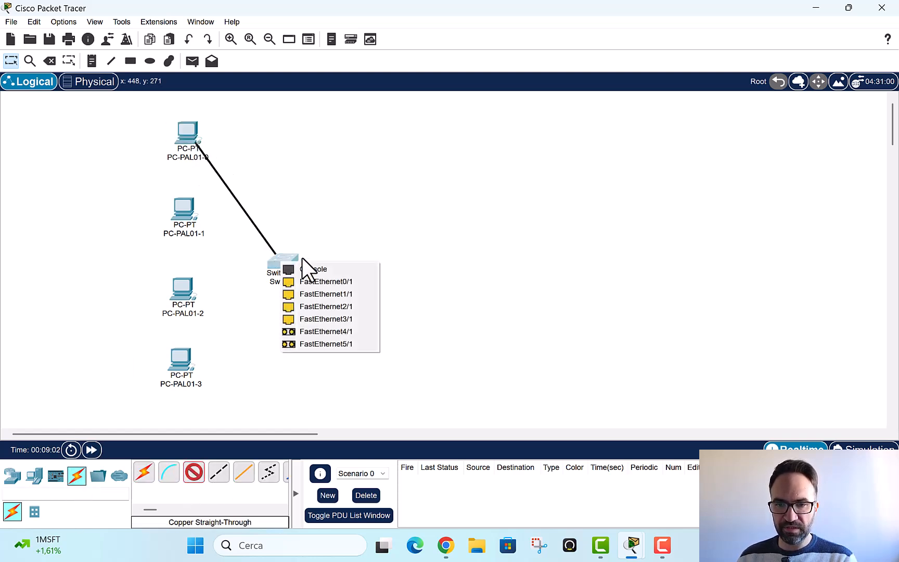
click(335, 280)
Connect PC-PAL01-1's FastEthernet0 to a free FastEthernet port on the switch with a Copper Straight-Through cable
click(184, 211)
click(194, 472)
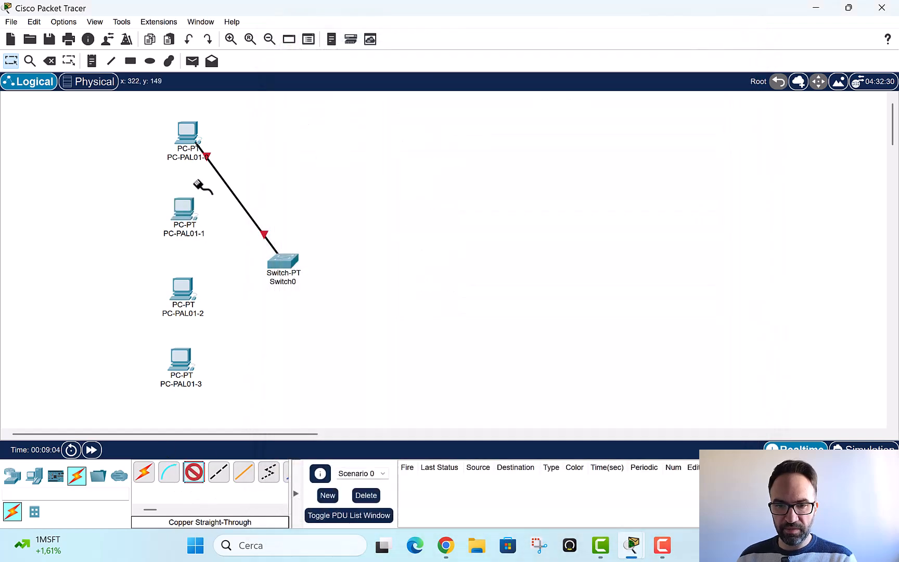
click(186, 214)
click(207, 259)
click(277, 260)
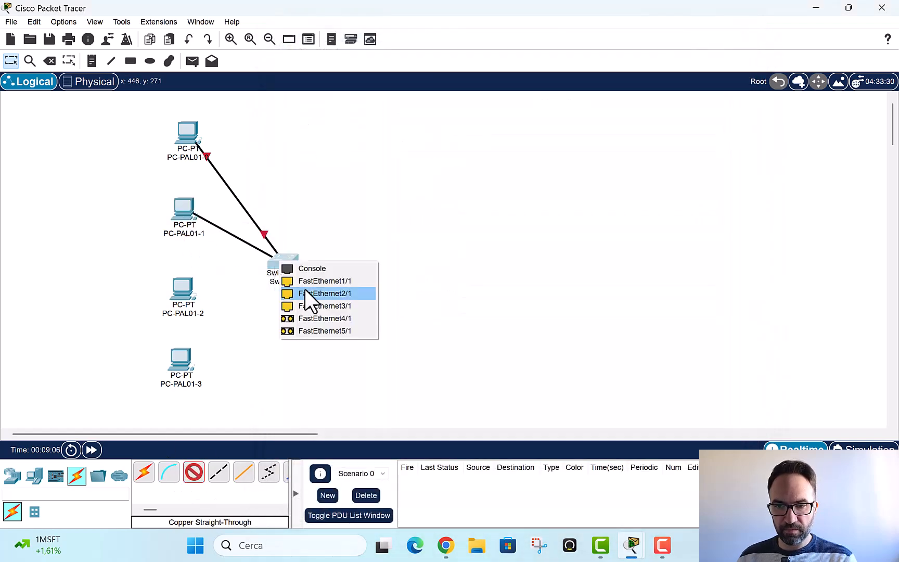
click(305, 290)
Connect PC-PAL01-2's FastEthernet0 to the switch's next free FastEthernet port with a Copper Straight-Through cable
click(194, 472)
click(183, 287)
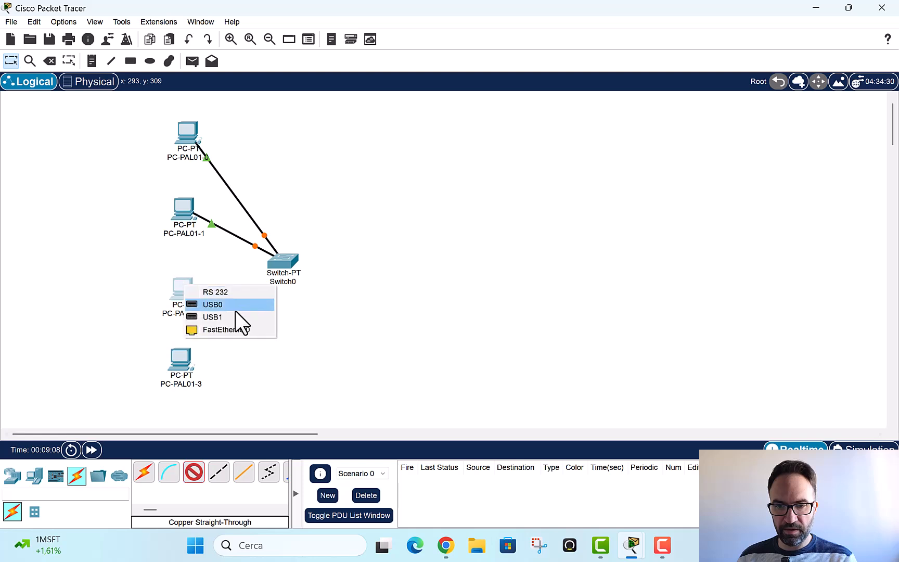
click(234, 327)
click(282, 261)
click(294, 295)
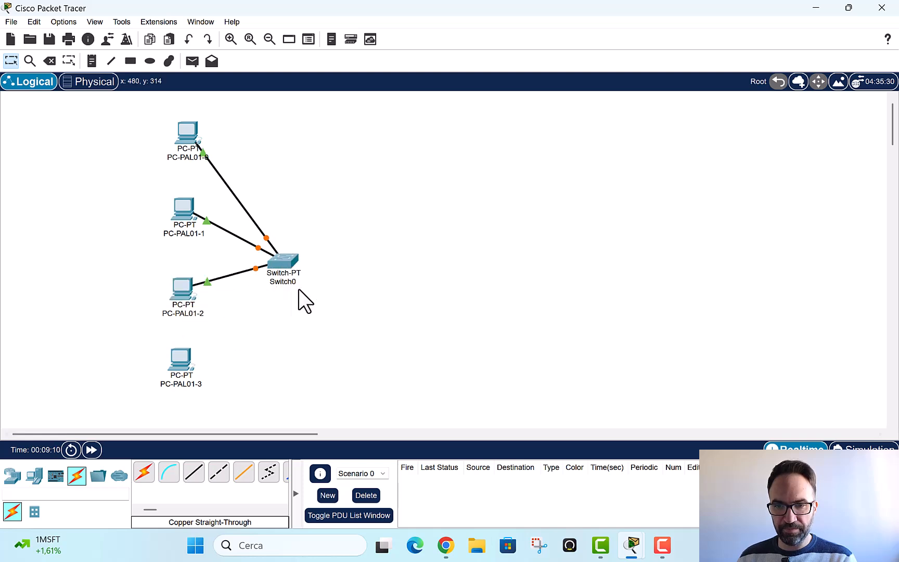
Connect PC-PAL01-3's FastEthernet0 to the switch's FastEthernet3/1 with a Copper Straight-Through cable
click(194, 472)
click(183, 365)
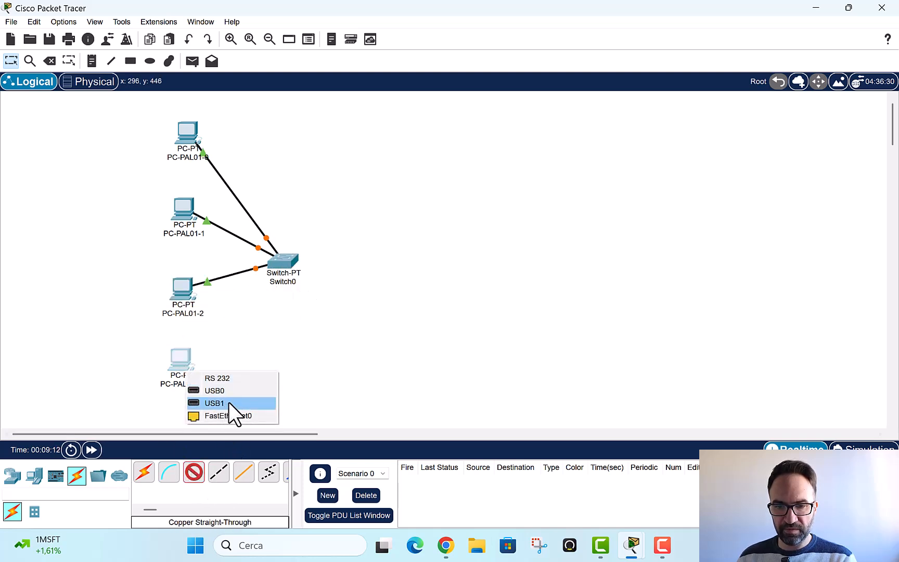
click(230, 413)
click(283, 260)
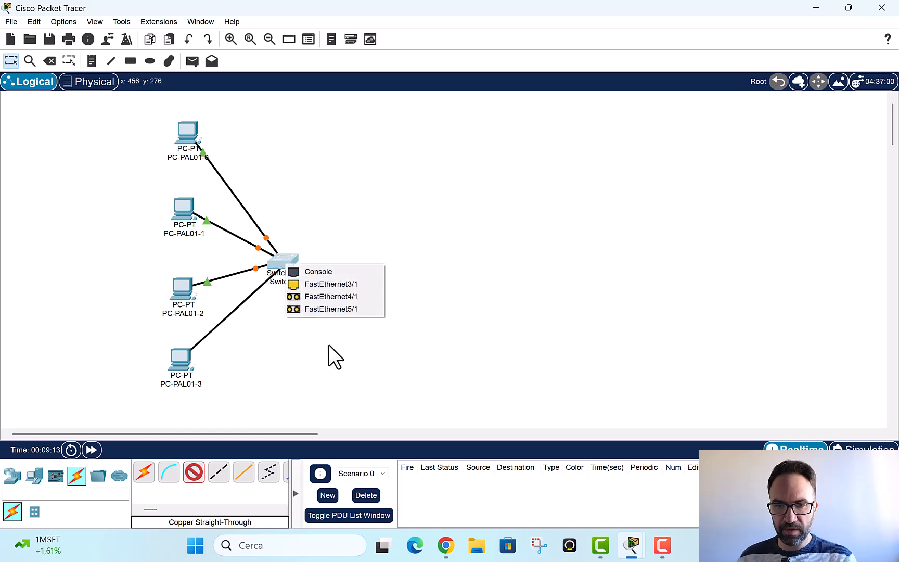
click(330, 284)
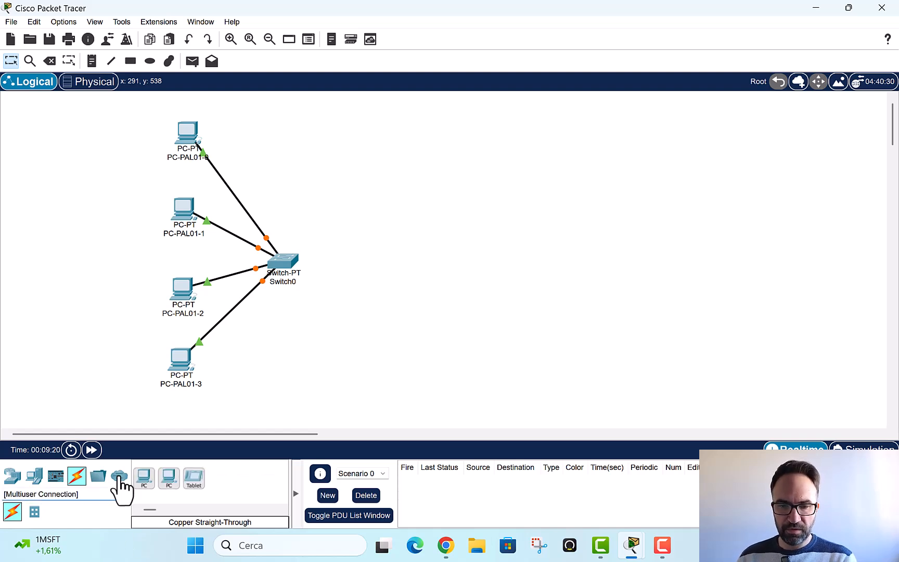
Place a PC on the far right side of the workspace and set its display name to PC-PAL02-4
drag(144, 477, 618, 267)
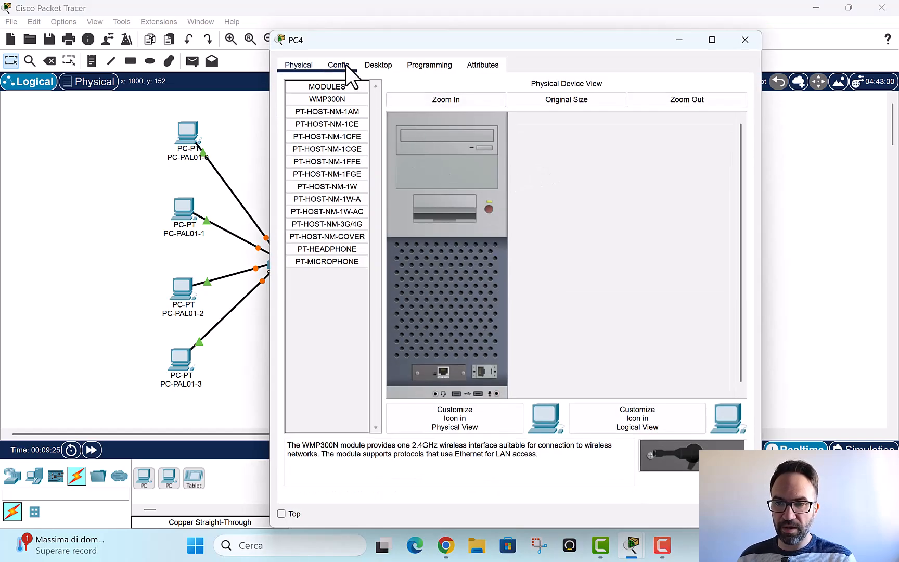
click(347, 65)
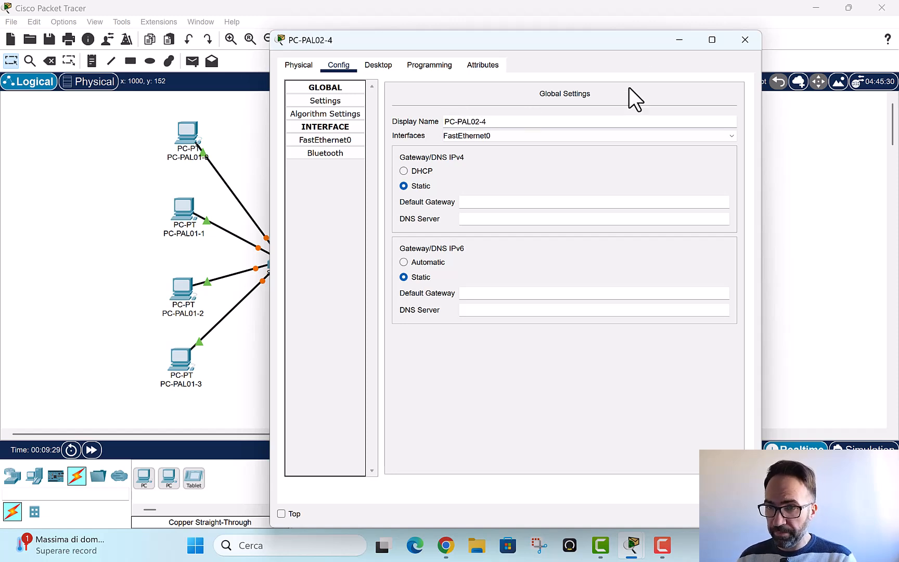
drag(484, 121, 454, 123)
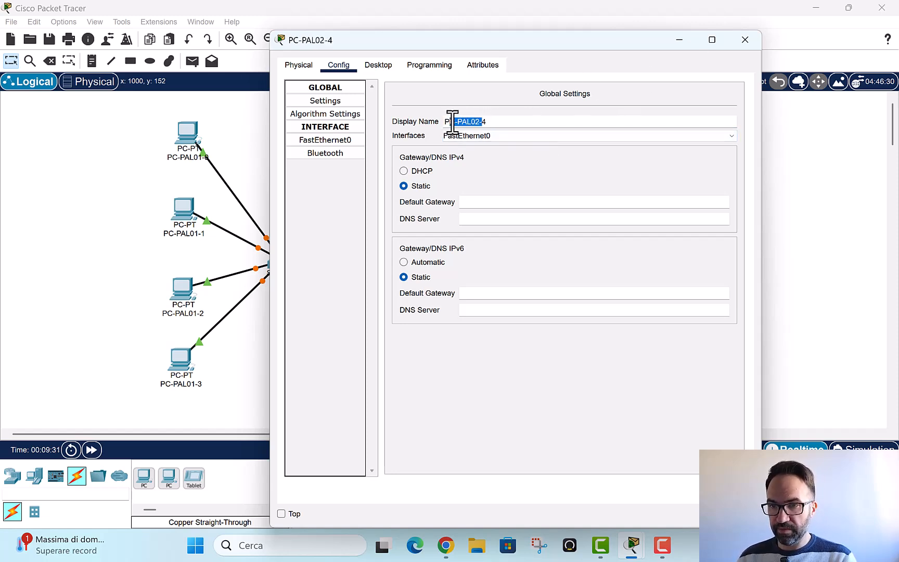
click(748, 46)
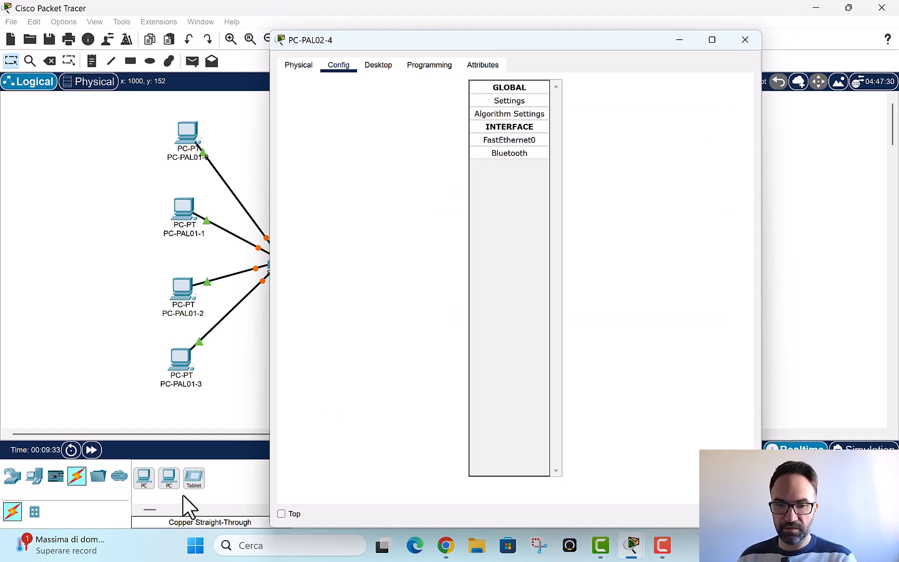
Place another PC below PC-PAL02-4 and rename it PC-PAL02-5
drag(143, 478, 620, 274)
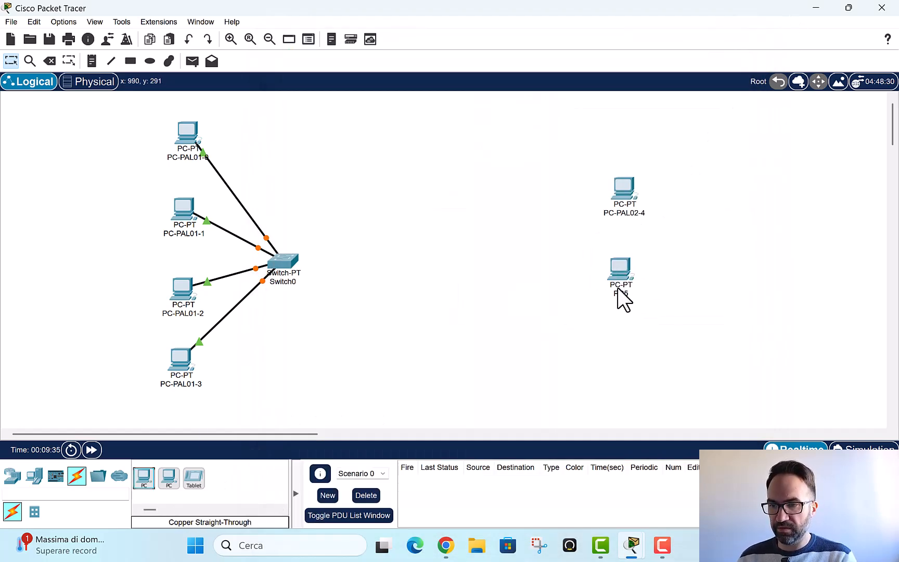
click(619, 293)
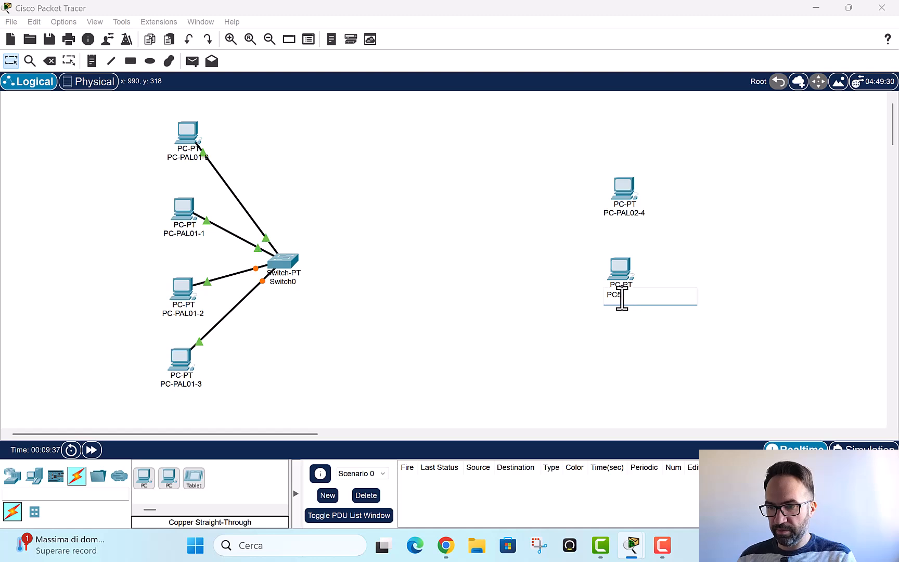
text(-PAL02-)
click(536, 362)
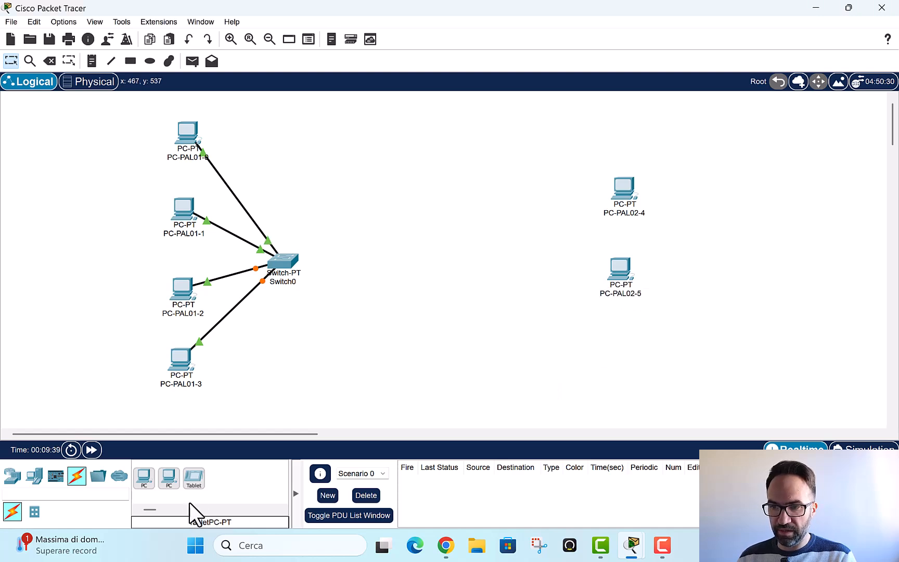
Place a third PC below PC-PAL02-5 and set its display name to PC-PAL02-6
drag(144, 479, 618, 349)
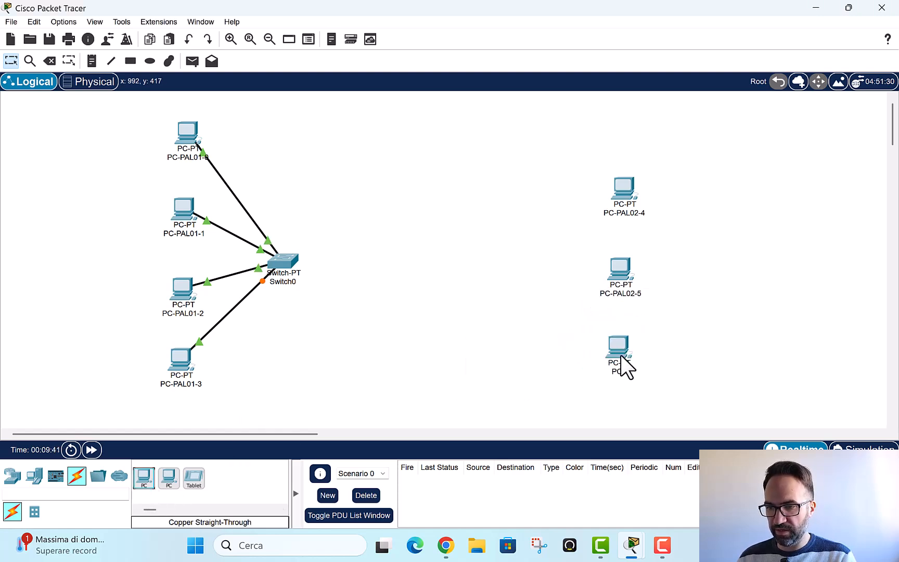
click(617, 372)
text(-PAL02-)
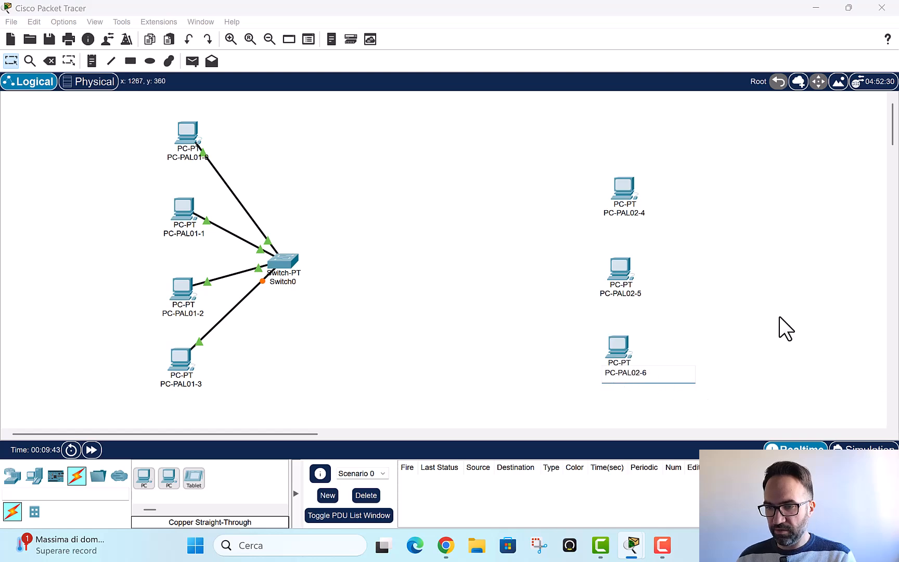
click(777, 330)
Renumber the three PAL02 PCs from top to bottom as PC-PAL02-1, PC-PAL02-2 and PC-PAL02-3
click(639, 214)
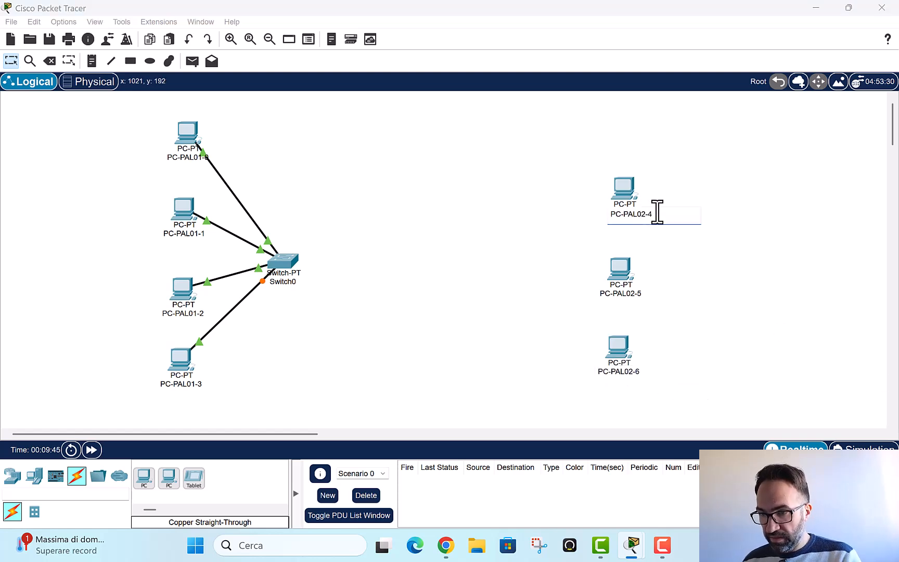
click(663, 292)
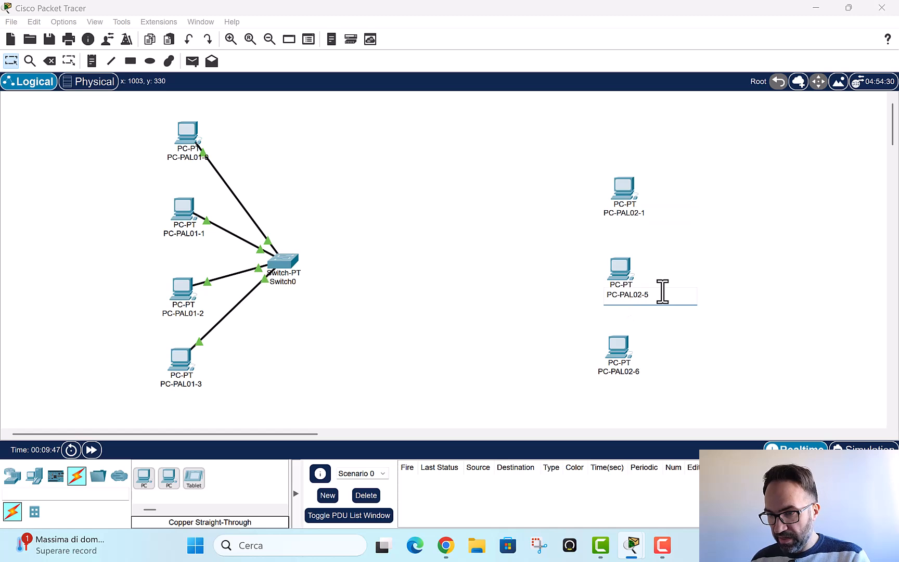
click(637, 372)
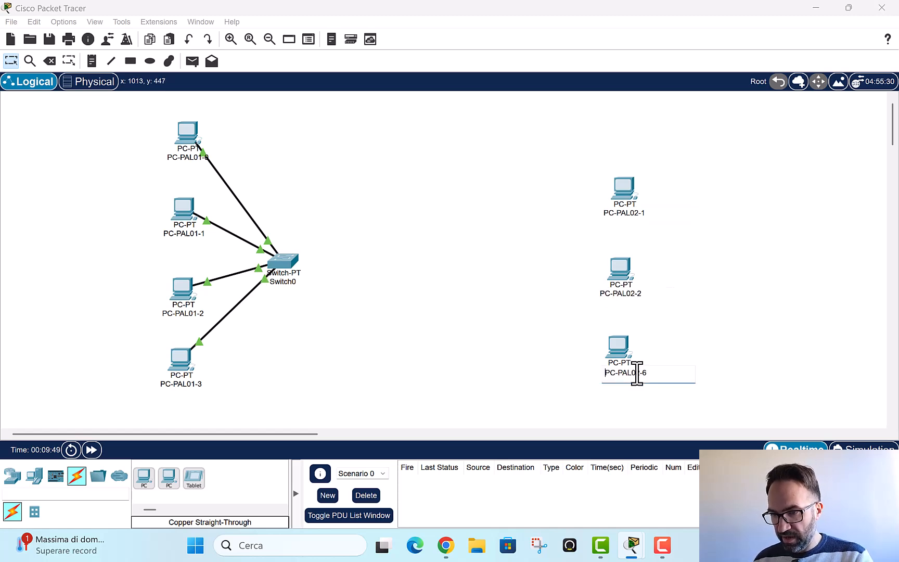
click(751, 283)
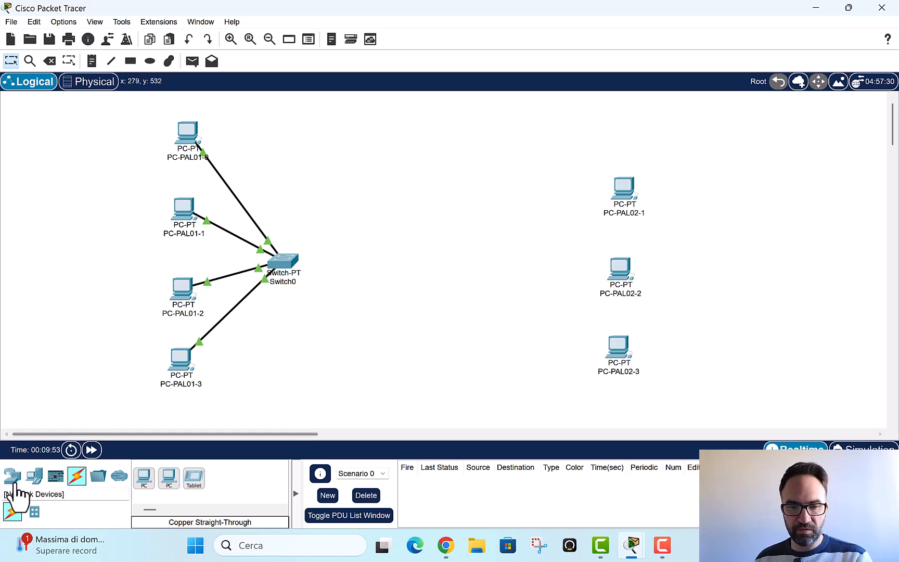
Place a second PT-Switch between the first switch and the PAL02 PCs, close to PC-PAL02-2
click(34, 492)
text(switch)
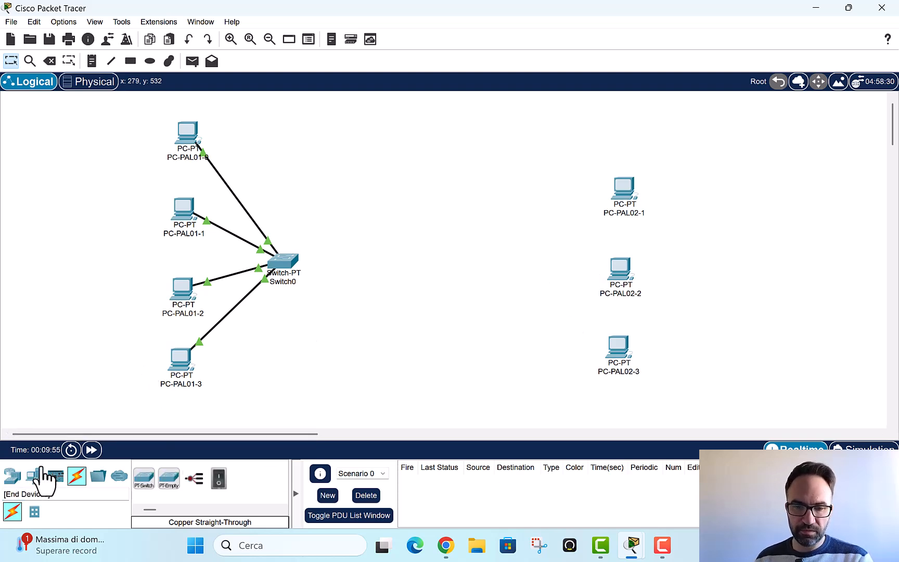
drag(144, 479, 530, 285)
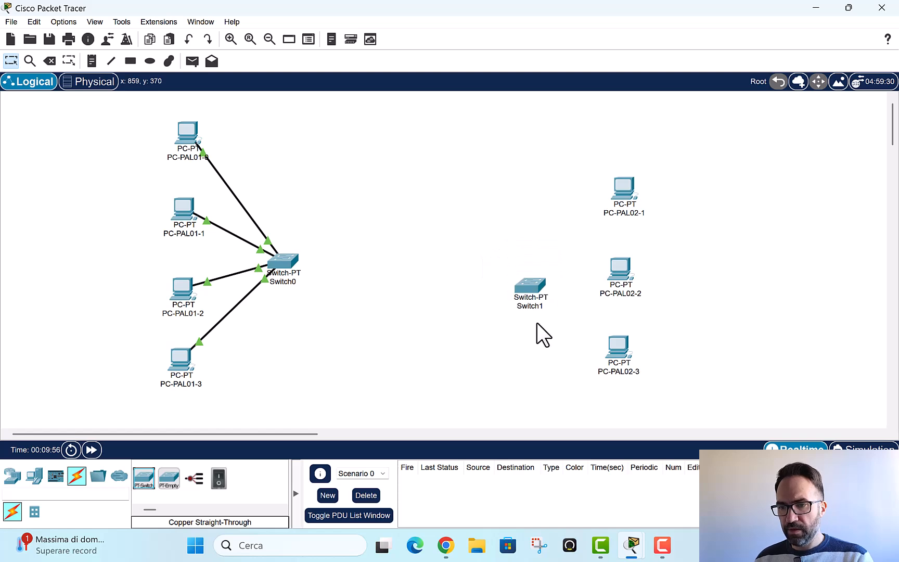
Connect PC-PAL02-1's FastEthernet0 to Switch1's FastEthernet0/1 with a Copper Straight-Through cable
click(76, 475)
click(218, 472)
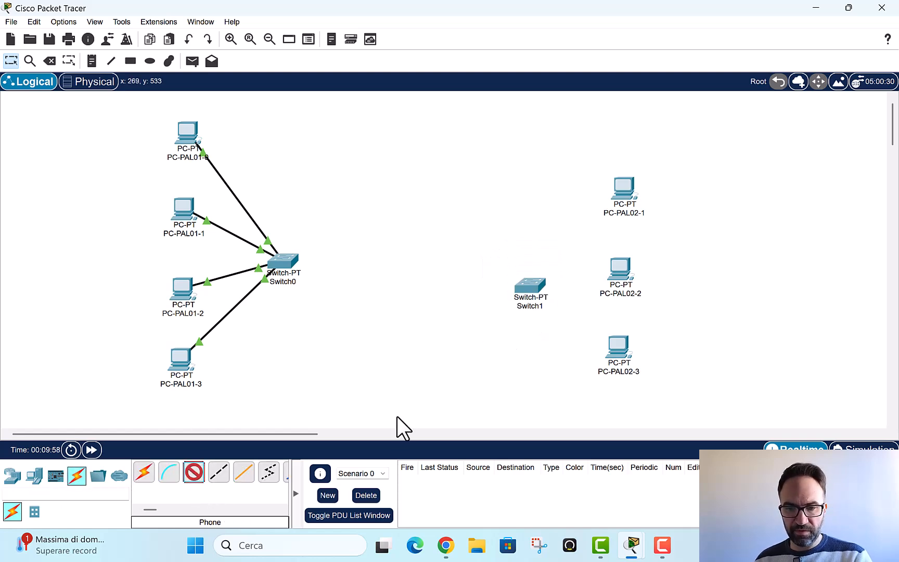
click(629, 195)
click(652, 238)
click(532, 285)
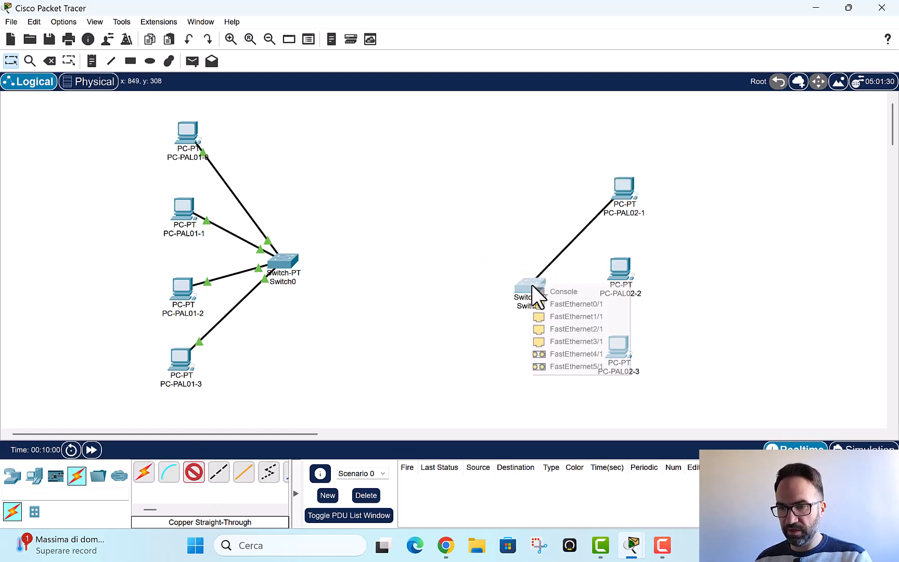
click(579, 308)
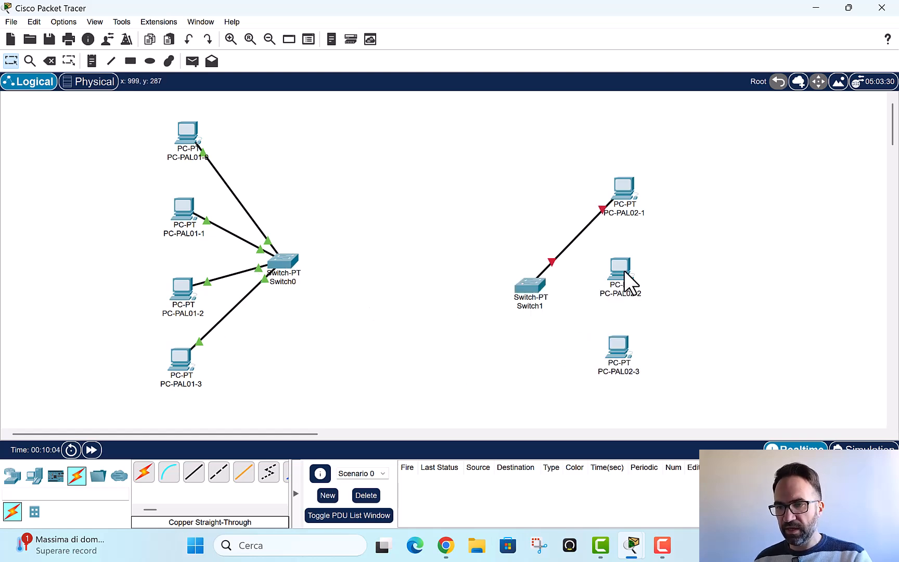
Connect PC-PAL02-2's FastEthernet0 to Switch1's FastEthernet1/1 with a Copper Straight-Through cable
click(193, 472)
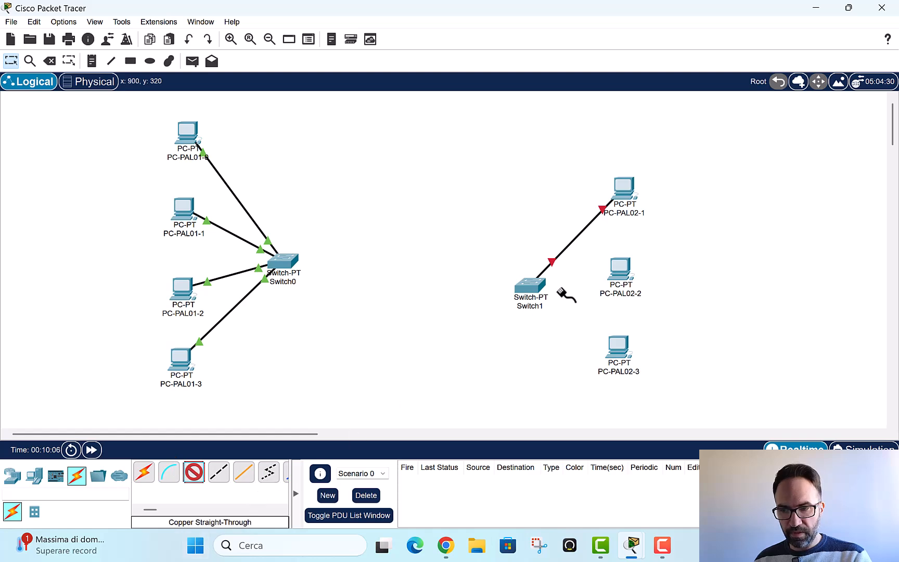
click(616, 284)
click(658, 311)
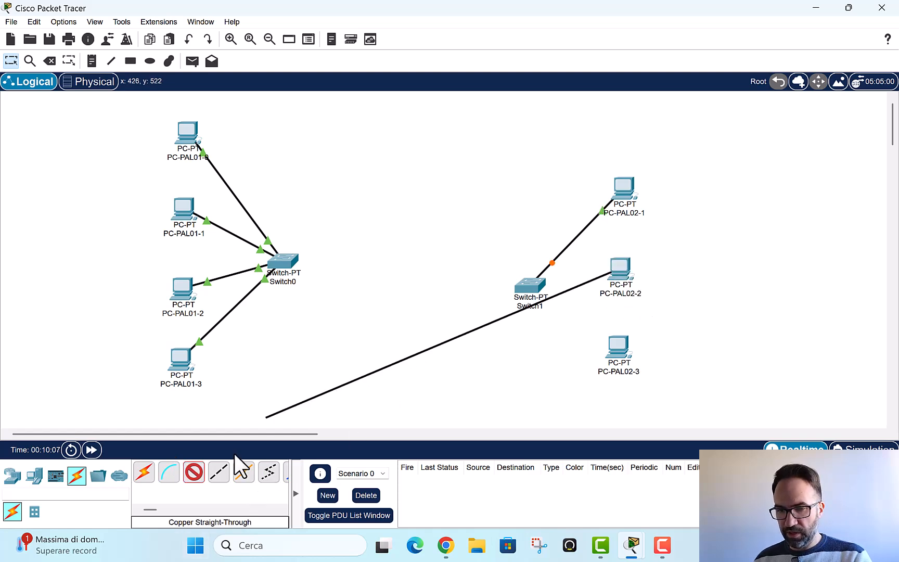
click(534, 292)
click(571, 312)
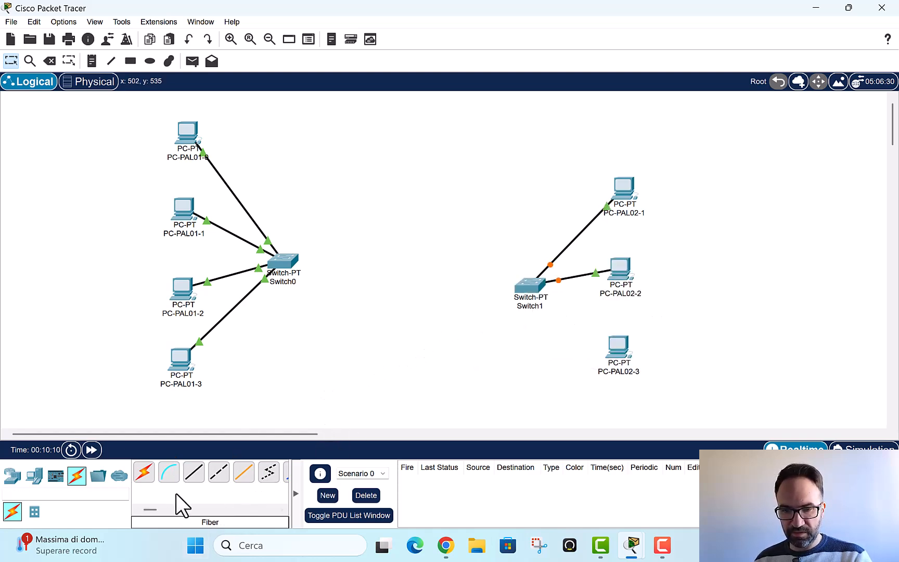
Connect PC-PAL02-3's FastEthernet0 to Switch1's FastEthernet2/1 with a Copper Straight-Through cable
click(194, 472)
click(622, 344)
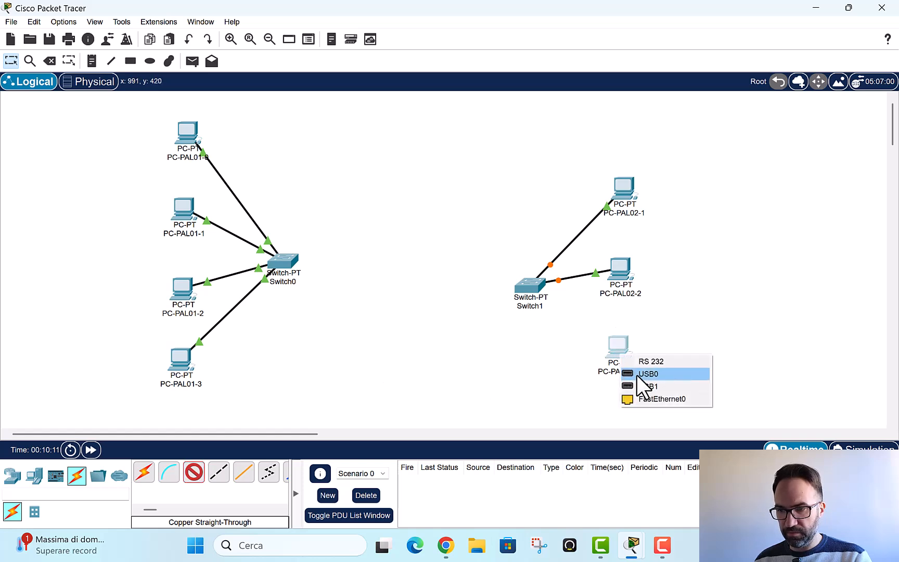
click(657, 398)
click(527, 287)
click(576, 309)
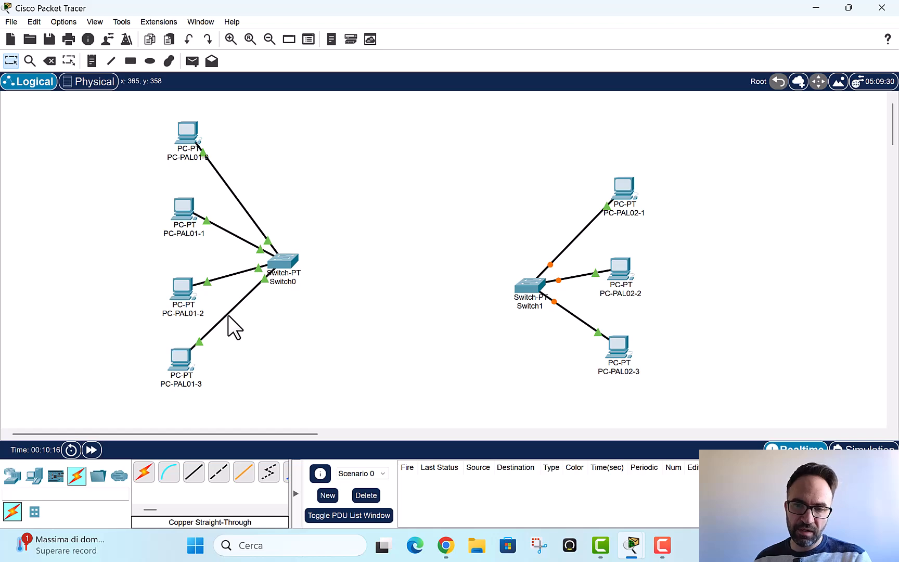
Check Switch0's physical ports and delete PC-PAL01-3 together with its cable to Switch0
click(284, 261)
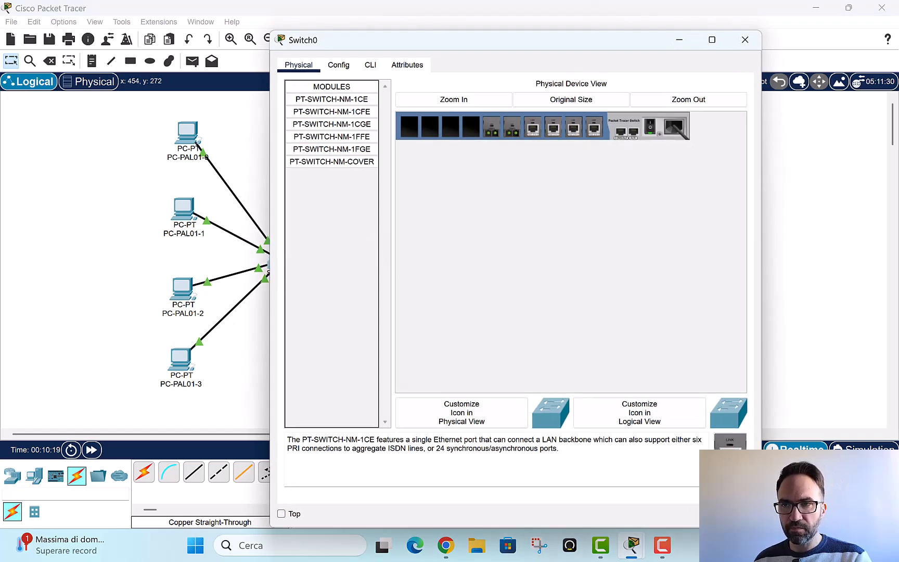
click(745, 40)
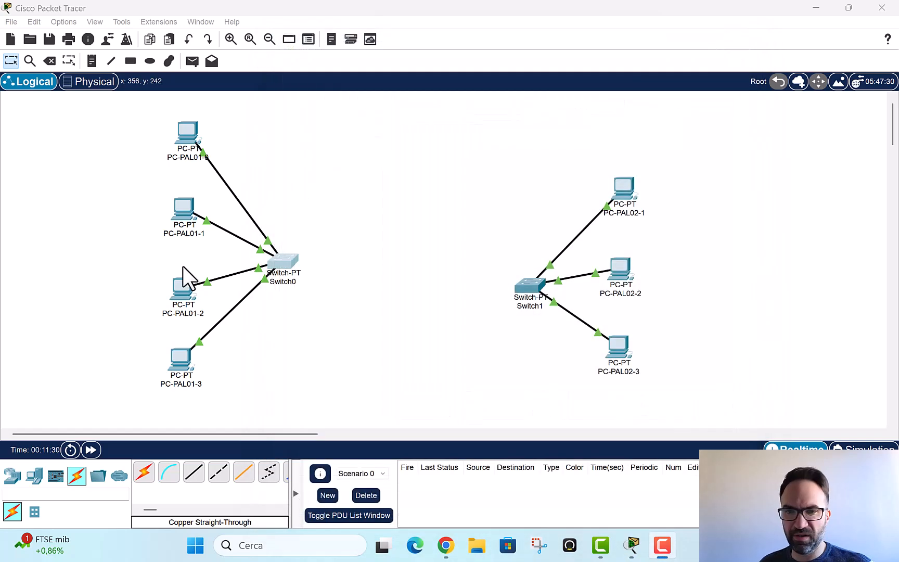
click(49, 61)
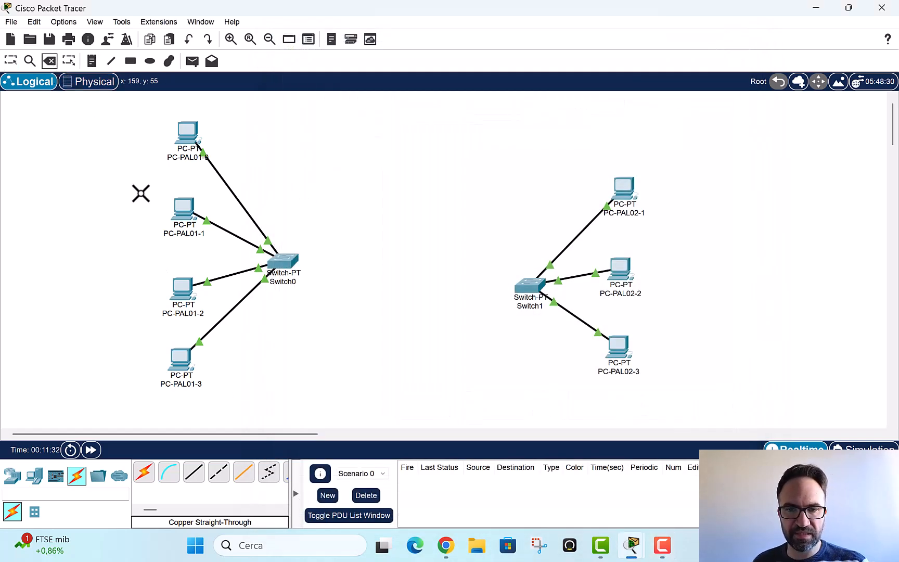
click(218, 321)
click(183, 361)
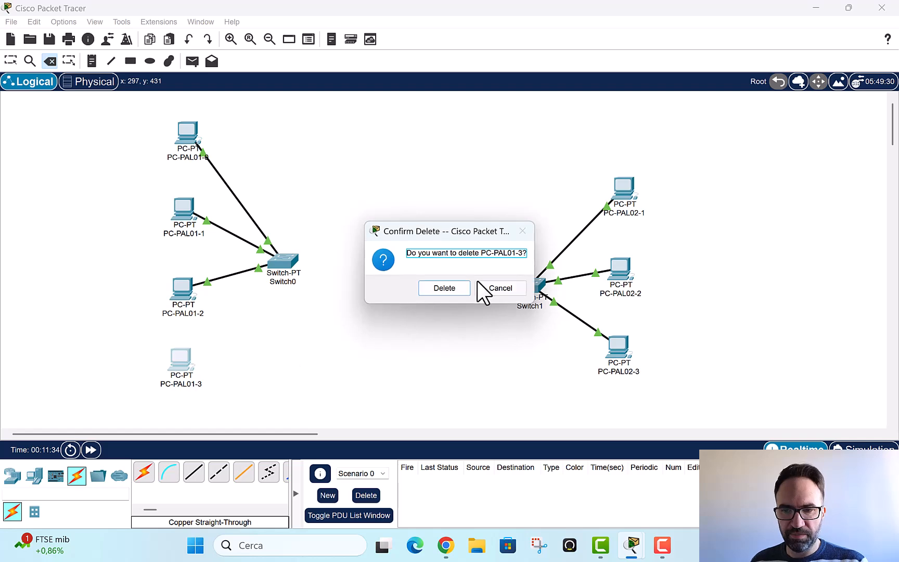
click(443, 289)
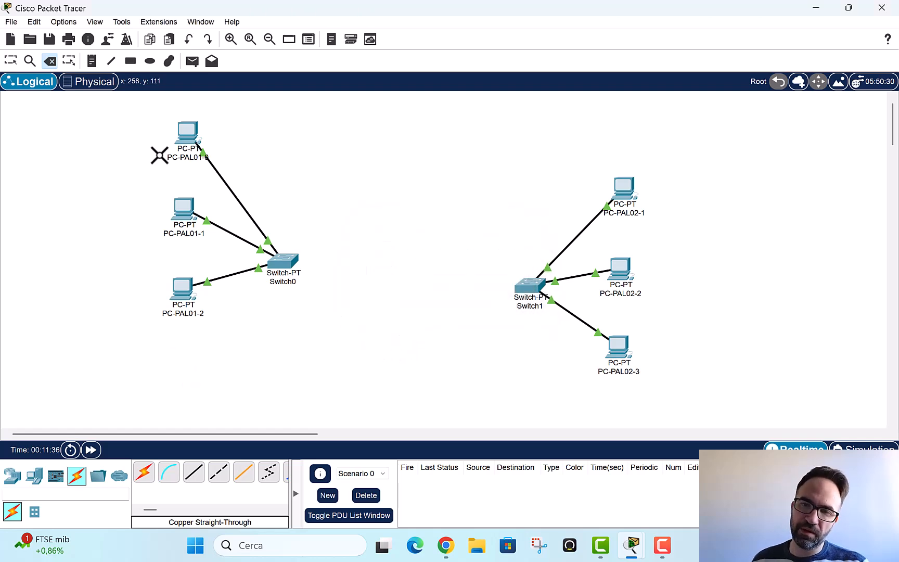
Move the whole PAL01 group, its three PCs and Switch0, slightly down in the workspace
click(11, 61)
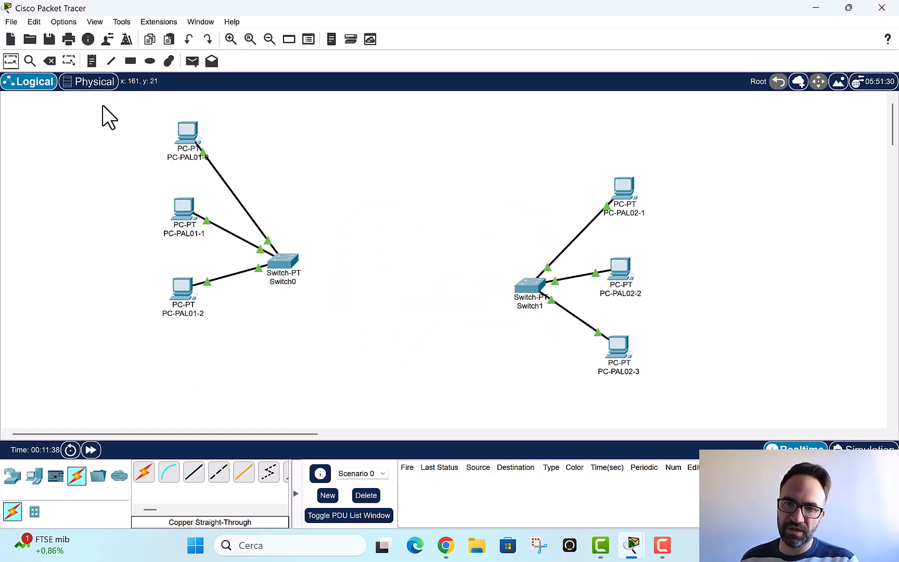
drag(292, 274, 292, 299)
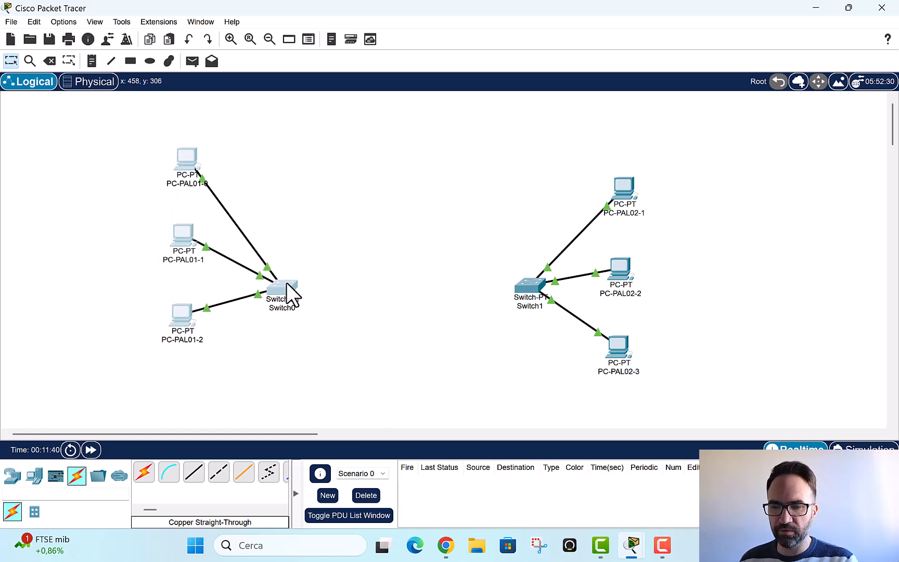
Add a two-line note "Palazzo 1" / "192.168.1.x" beside the PAL01 group and copy its text
click(91, 61)
click(66, 128)
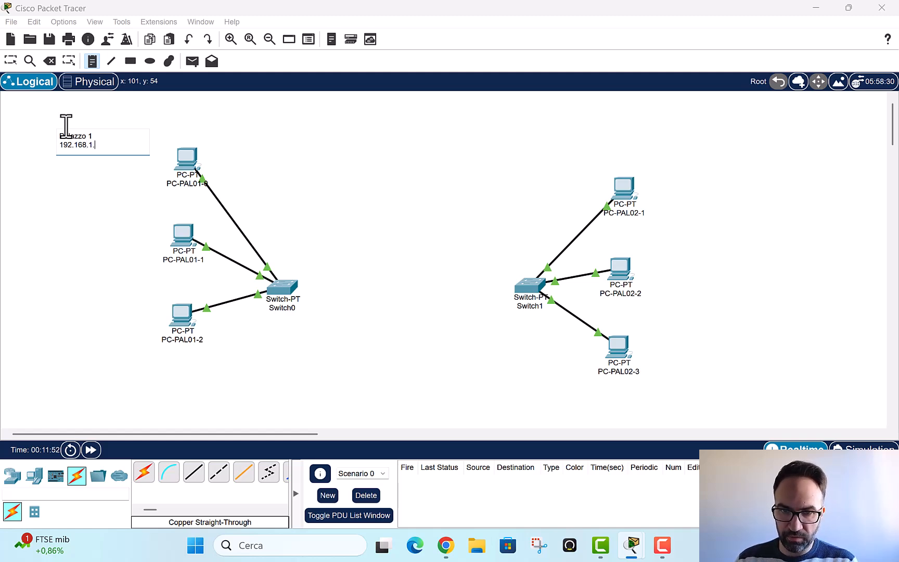
drag(120, 144, 32, 131)
key(ctrl+c)
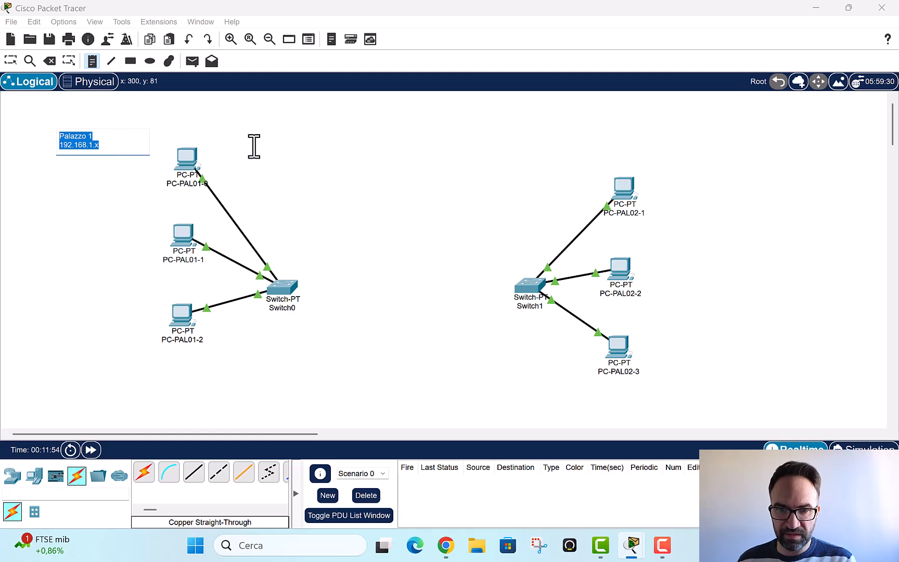
click(293, 144)
key(Escape)
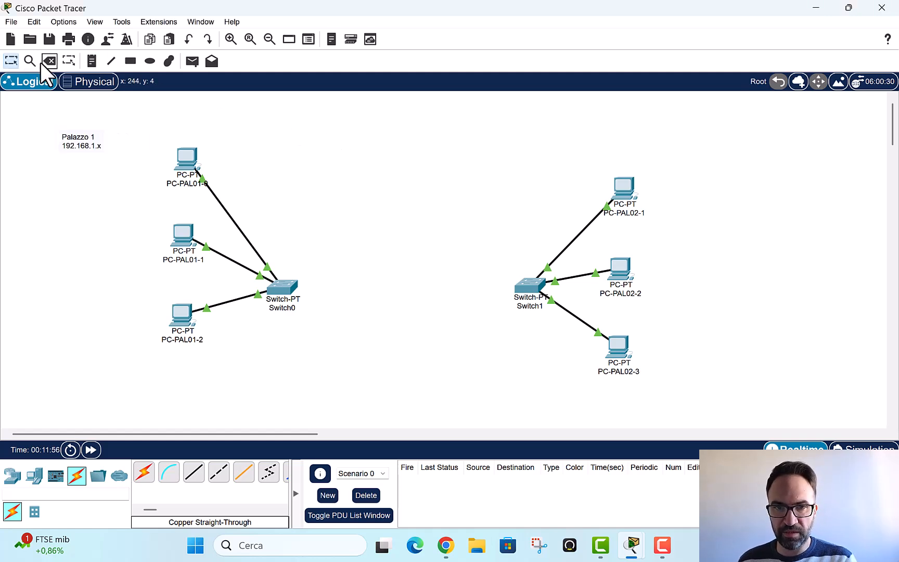
Add a note above the PAL02 group from the copied text, changed to "Palazzo 2" / "192.168.5.x"
click(92, 61)
click(673, 148)
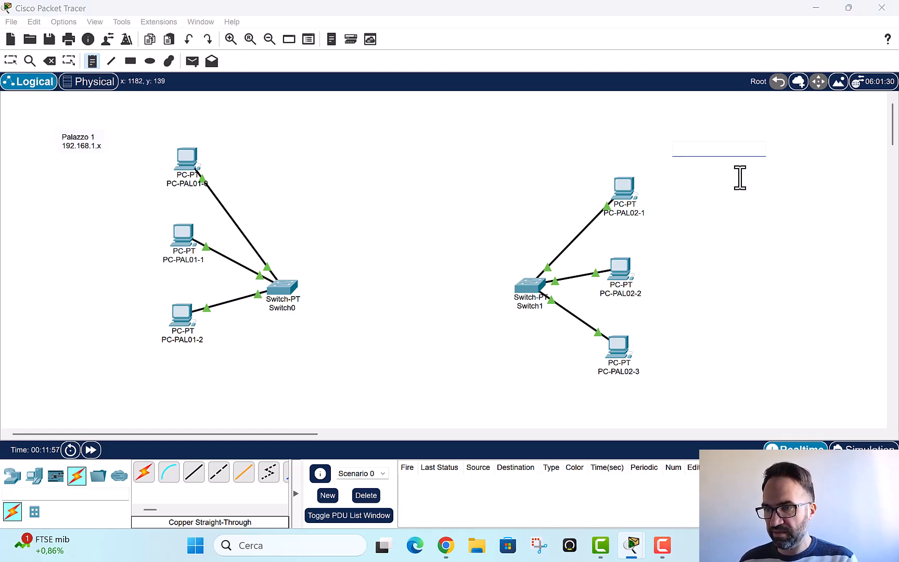
key(ctrl+v)
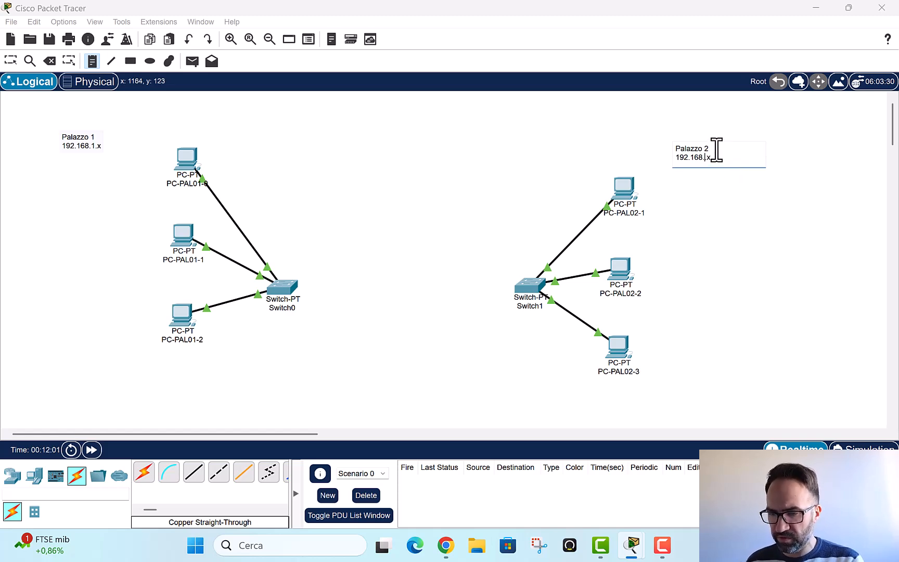
text(5)
key(Escape)
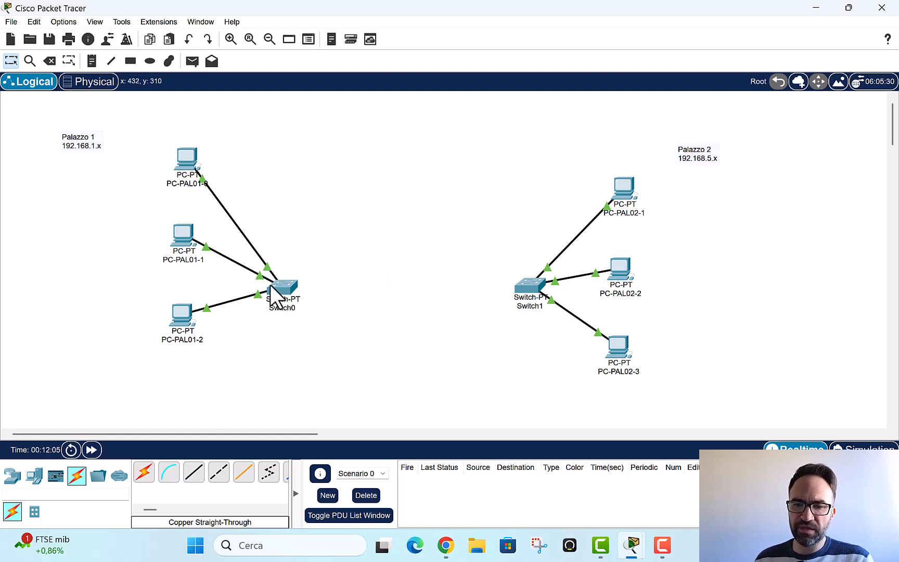
Connect Switch0's FastEthernet3/1 to Switch1's FastEthernet3/1 with a Copper Cross-Over cable
click(218, 472)
click(282, 291)
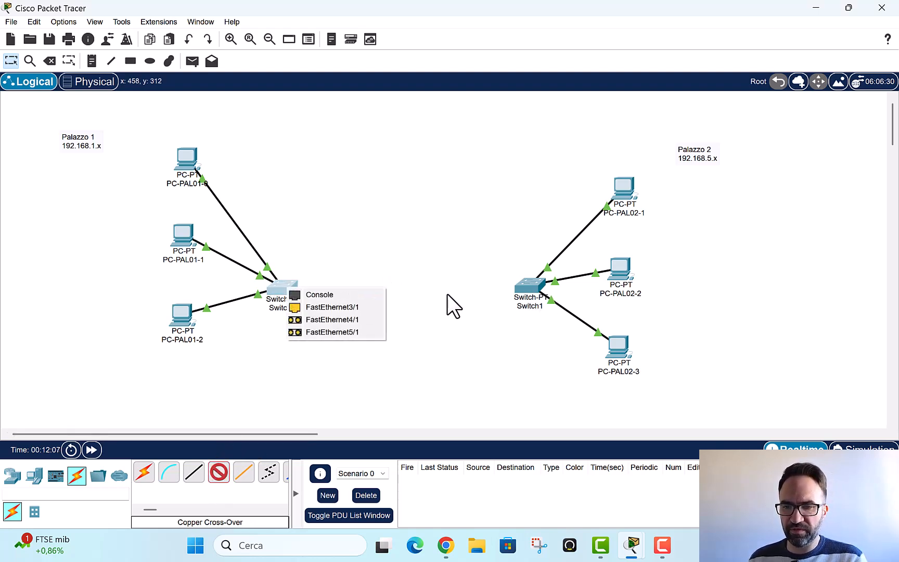
click(336, 307)
click(534, 287)
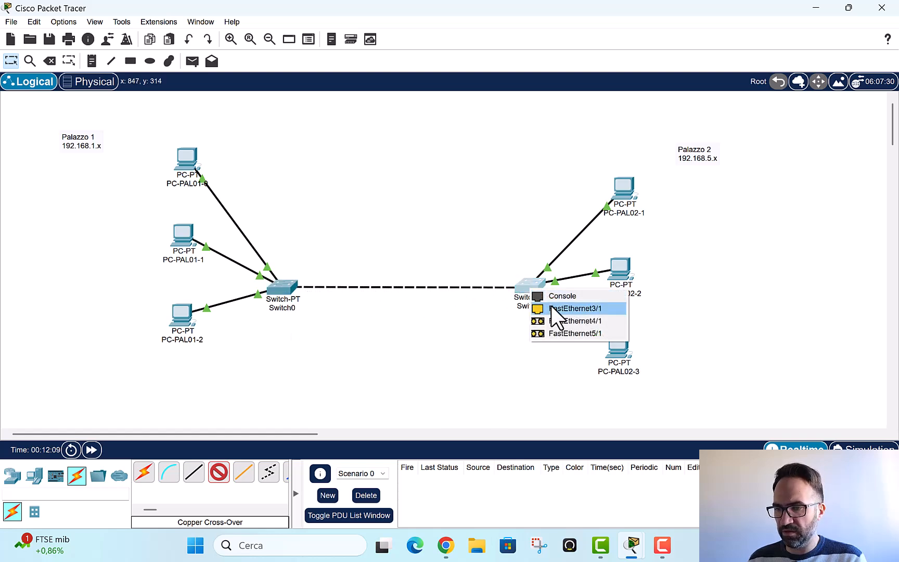
click(553, 306)
drag(147, 119, 218, 366)
drag(580, 134, 442, 161)
Give PC-PAL01-0's FastEthernet0 interface the static IPv4 address 192.168.1.101 with the default subnet mask
click(188, 158)
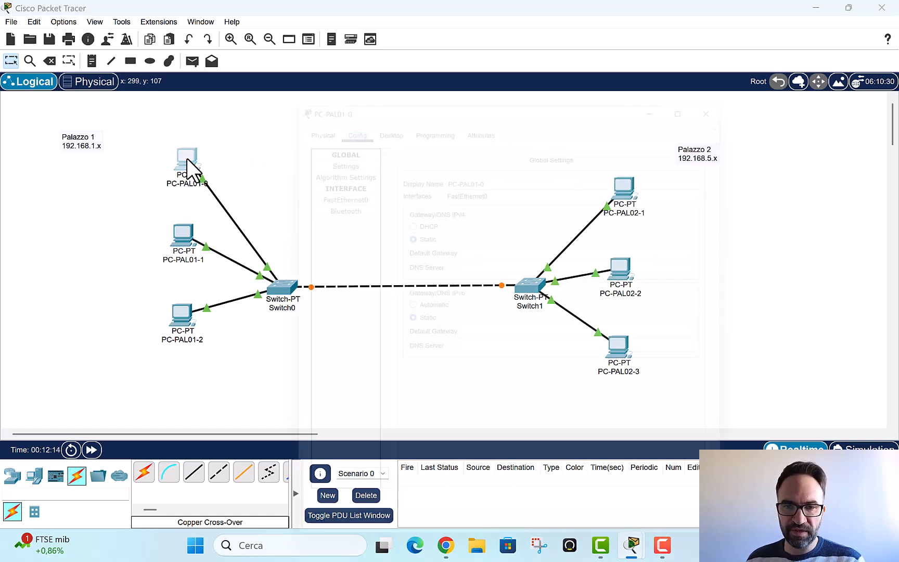
click(321, 146)
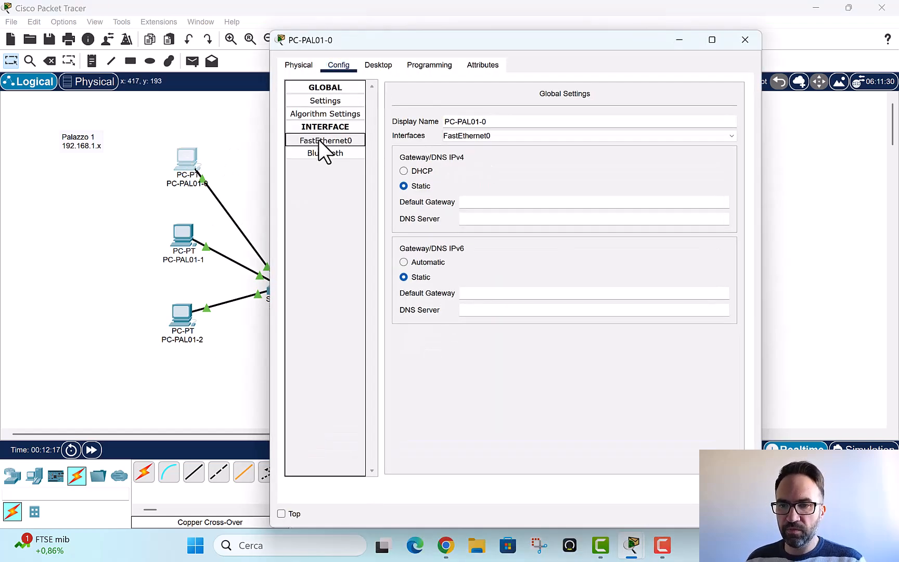
click(595, 195)
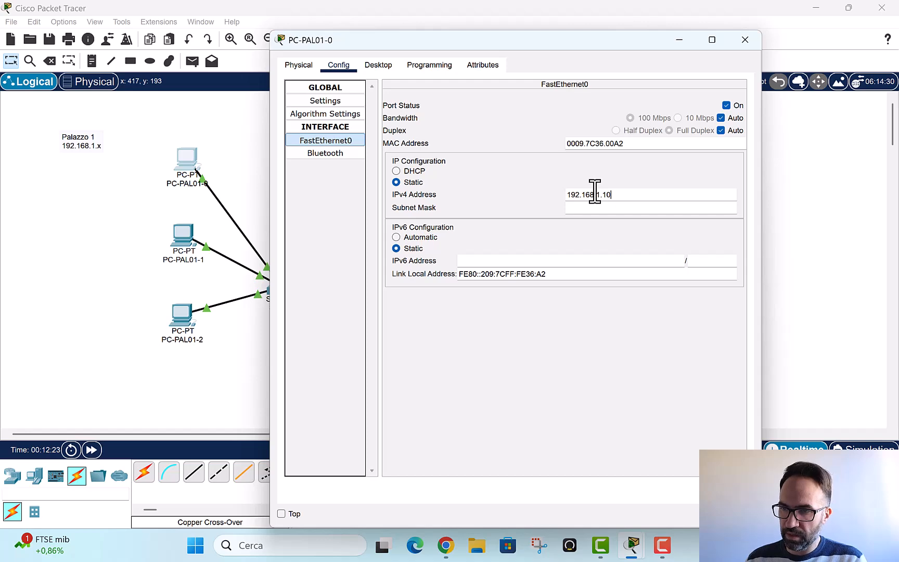
drag(632, 195, 522, 195)
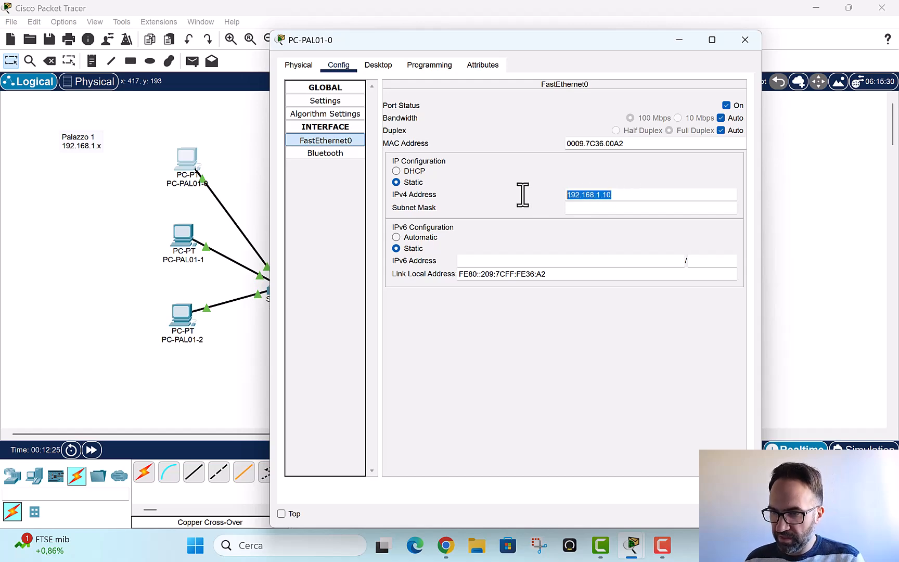
click(637, 193)
text(1)
click(681, 207)
Give PC-PAL01-1's FastEthernet0 interface the static IPv4 address 192.168.1.102 with the default subnet mask
click(181, 236)
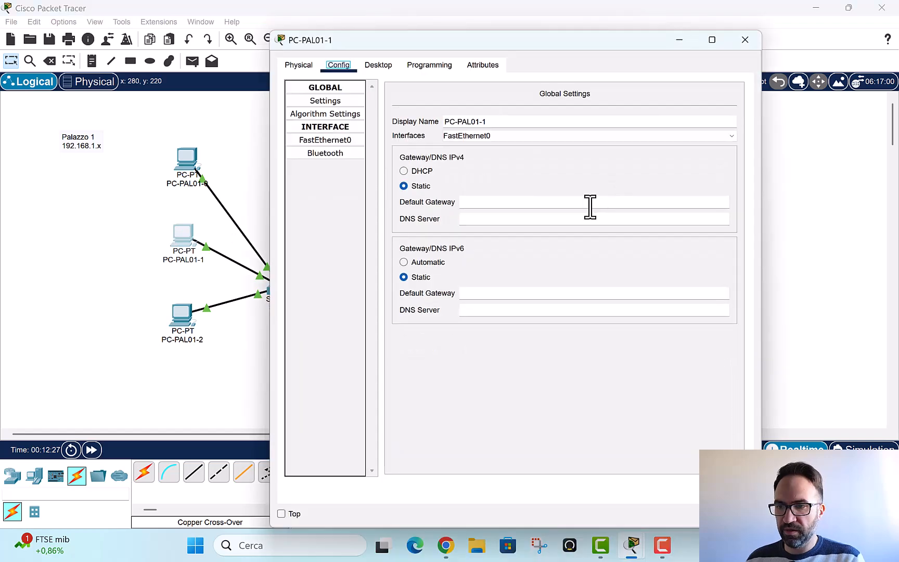
click(332, 142)
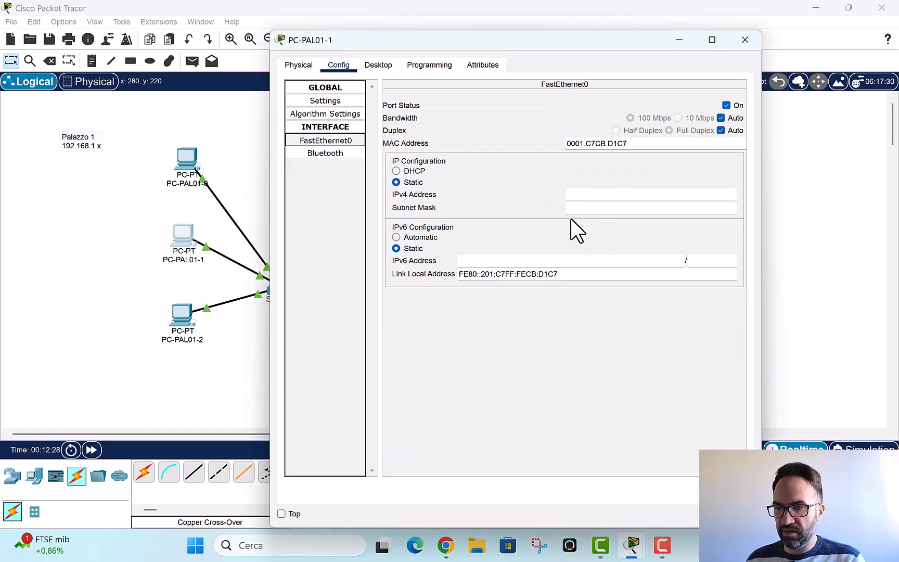
click(607, 196)
text(192.168.1.102)
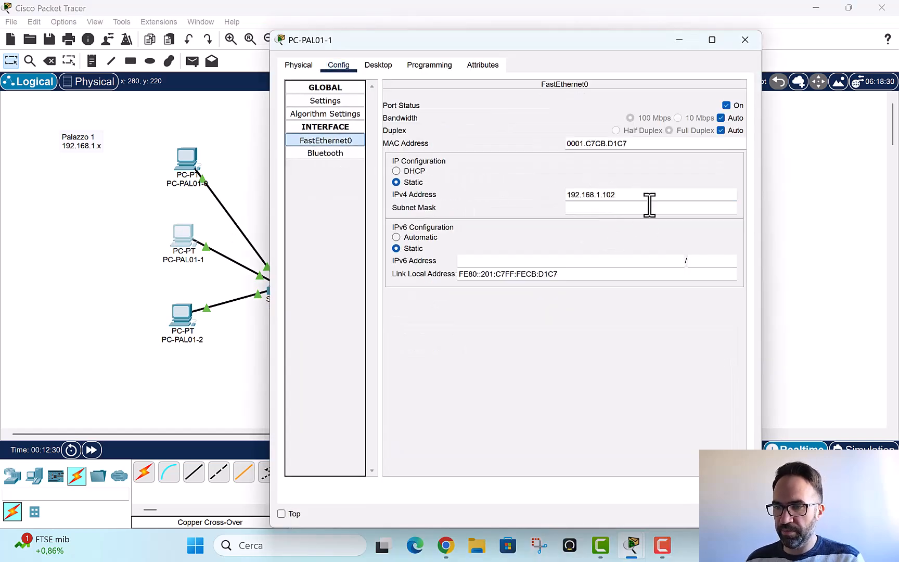
click(651, 208)
click(266, 267)
Give PC-PAL01-2's FastEthernet0 interface the static IPv4 address 192.168.1.103 with the default subnet mask, and close its window
click(181, 315)
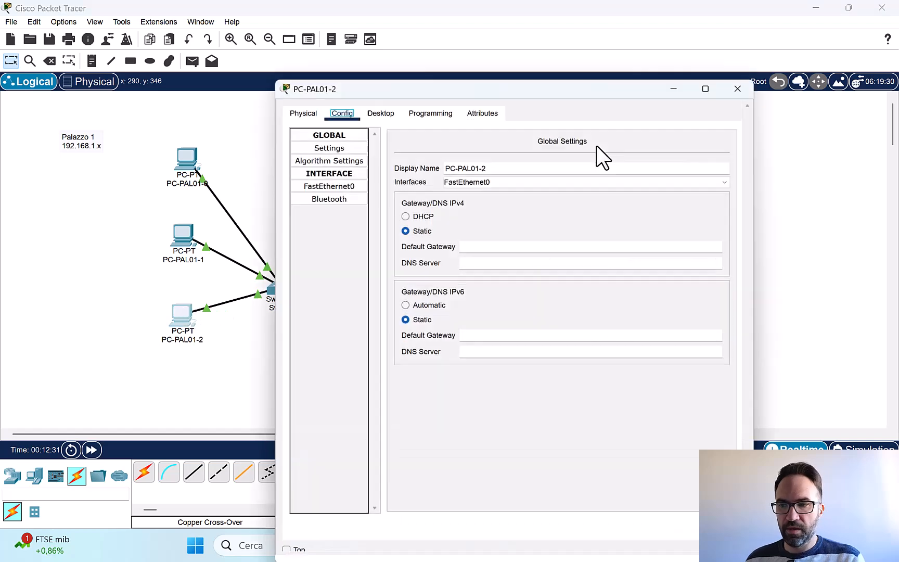
click(333, 145)
click(611, 194)
text(192.168.1.103)
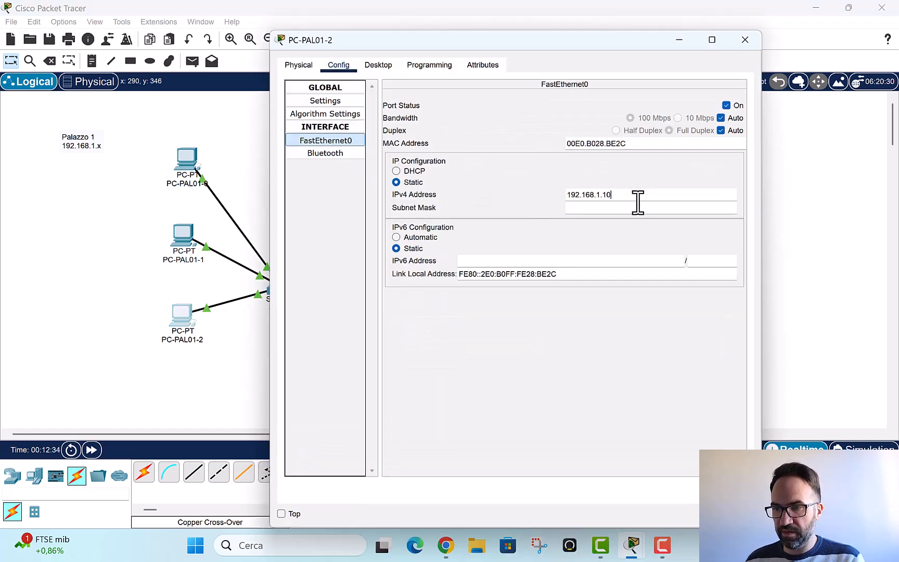
click(653, 208)
click(795, 210)
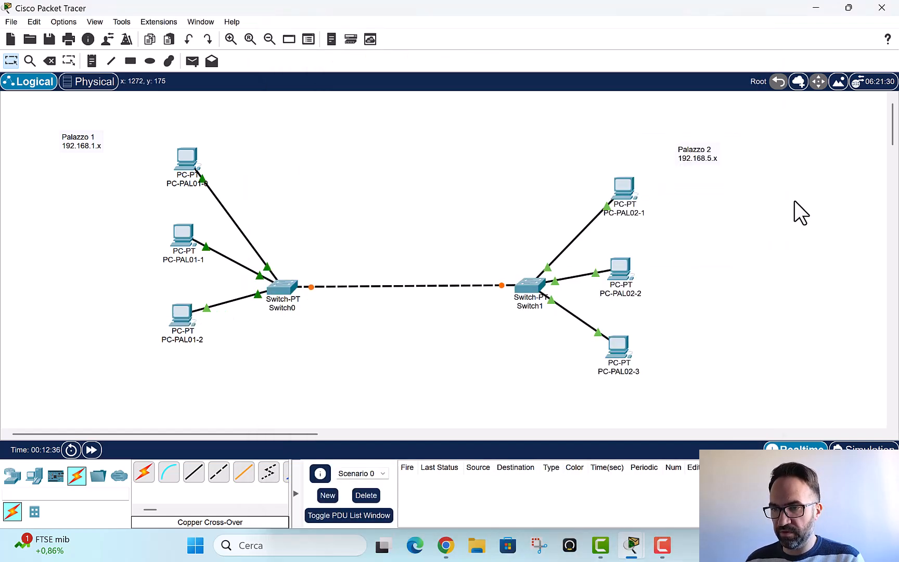
Open the configuration window of PC-PAL02-1 in the Palazzo 2 group
click(624, 187)
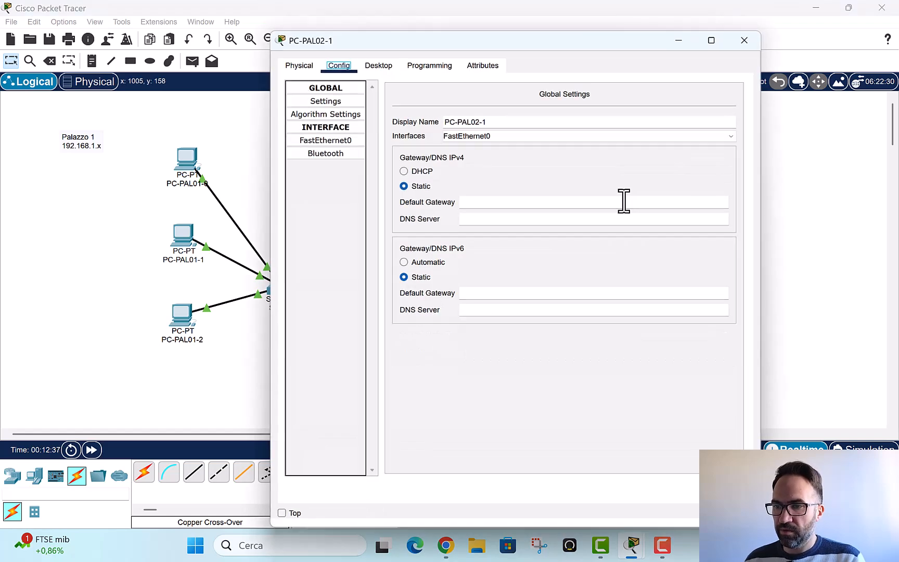
click(558, 203)
text(192.168.1.10)
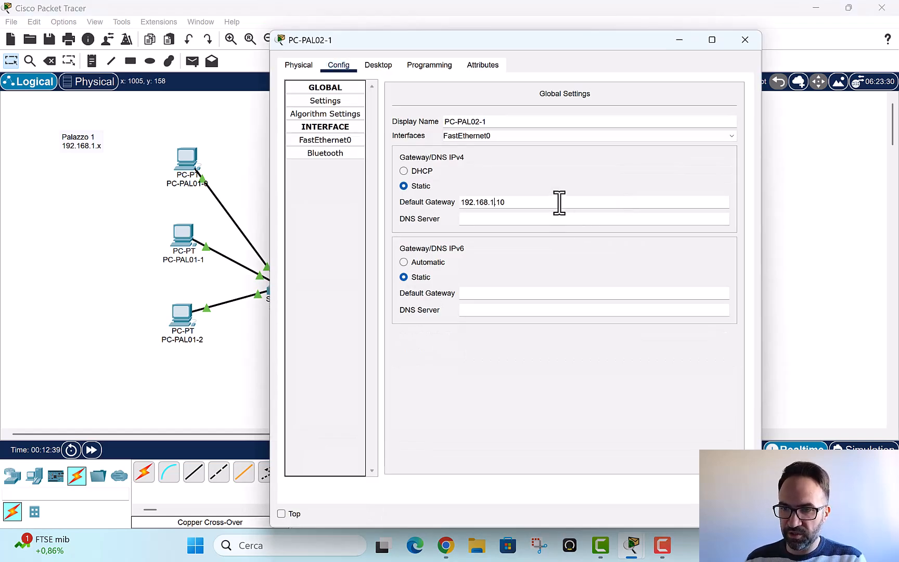
double_click(558, 203)
click(560, 202)
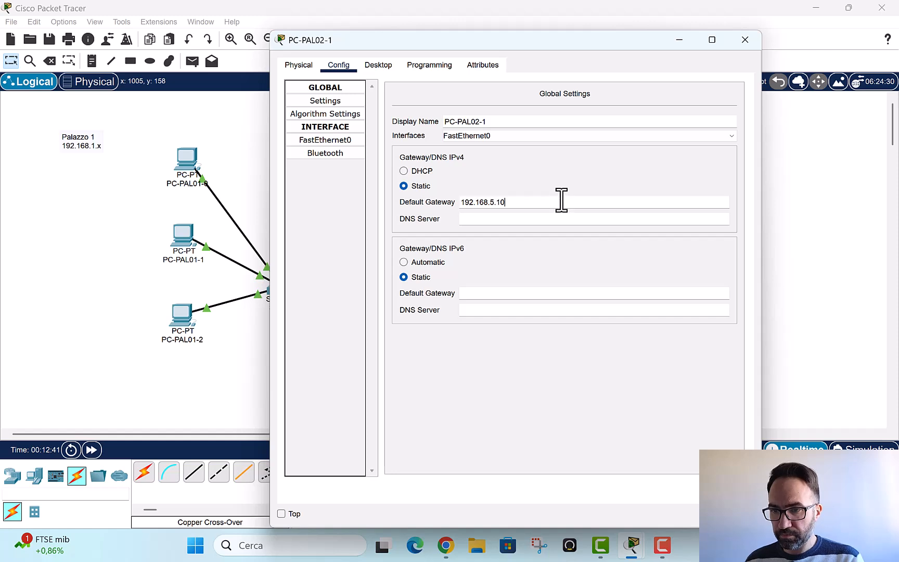
text(1)
click(545, 218)
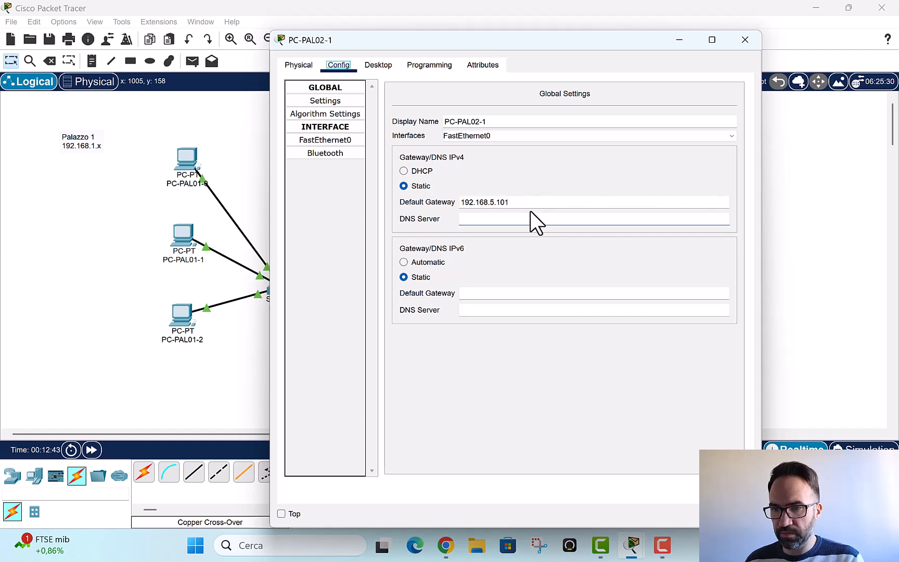
drag(507, 204, 446, 206)
click(544, 203)
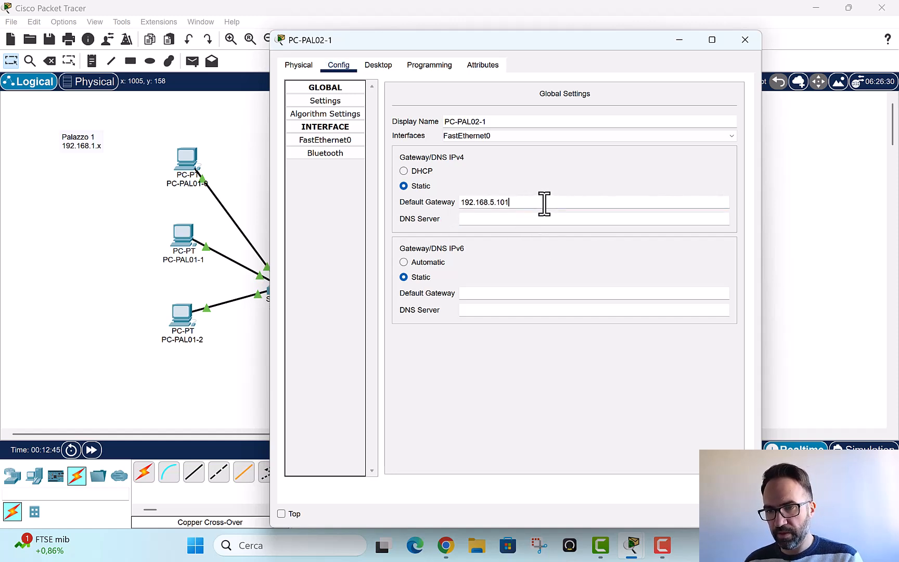
key(shift+Left)
key(shift+Left)
key(shift+Left)
key(BackSpace)
key(BackSpace)
key(BackSpace)
key(BackSpace)
key(BackSpace)
key(BackSpace)
key(BackSpace)
key(BackSpace)
key(BackSpace)
key(BackSpace)
key(BackSpace)
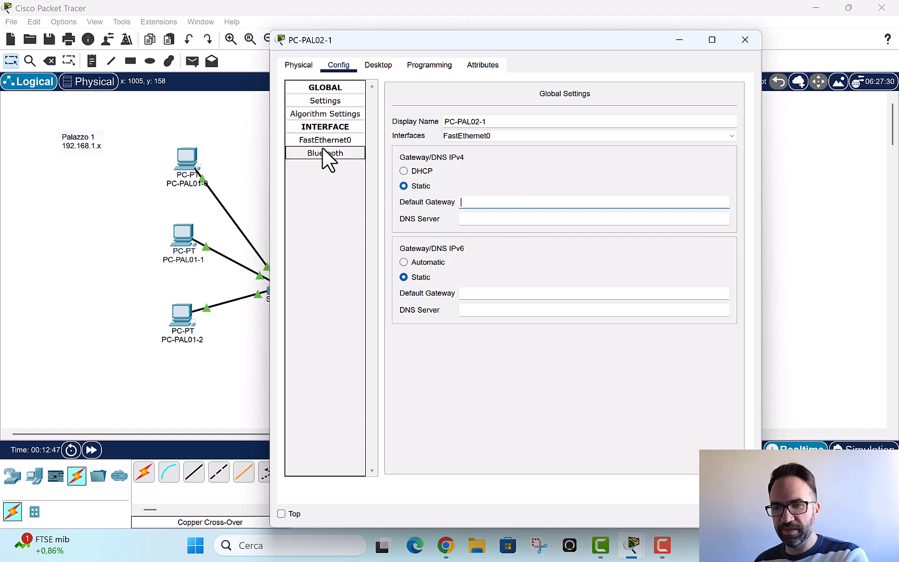
Give PC-PAL02-1's FastEthernet0 interface the static IPv4 address 192.168.5.101 with the default subnet mask, and close its window
click(325, 138)
click(610, 197)
text(192.168.5.101)
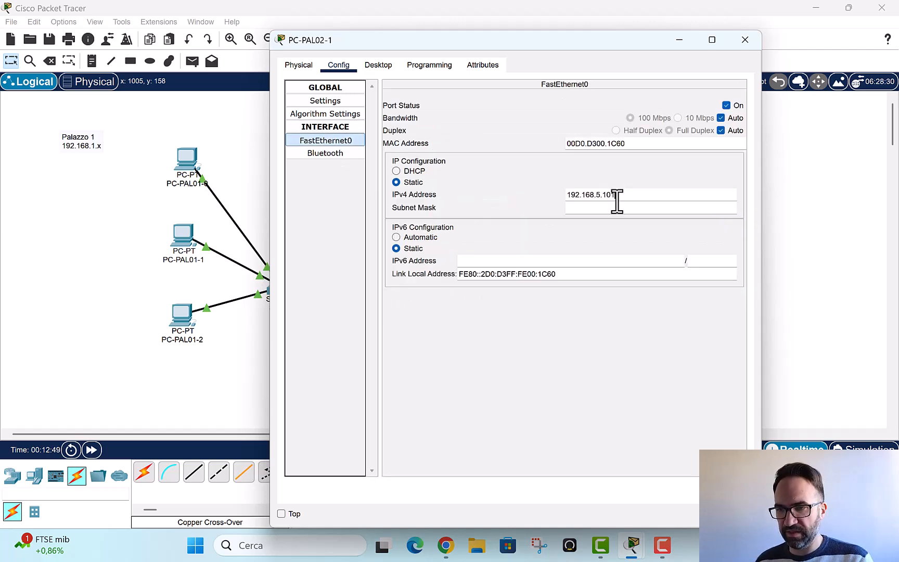
click(620, 209)
click(746, 40)
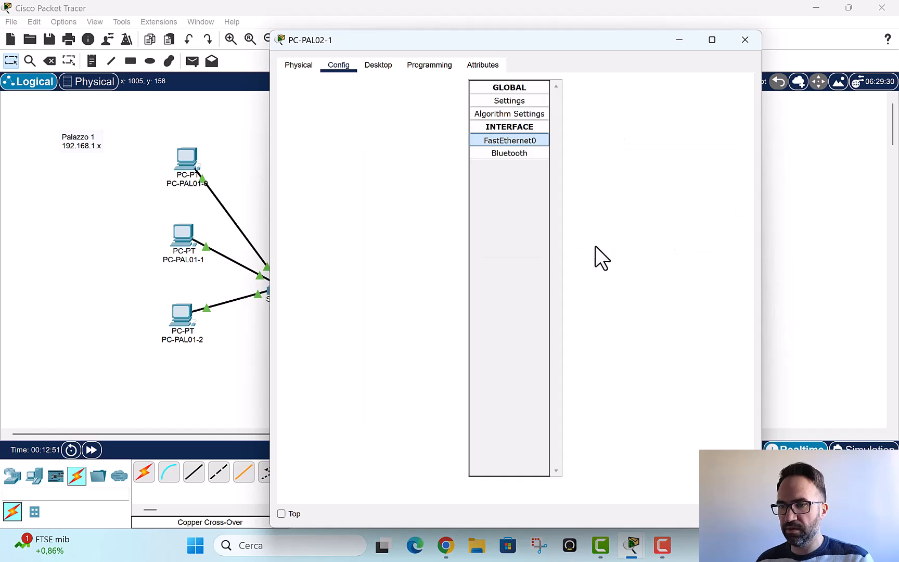
Give PC-PAL02-2's FastEthernet0 interface the static IPv4 address 192.168.5.102 with the default subnet mask, and close its window
click(620, 267)
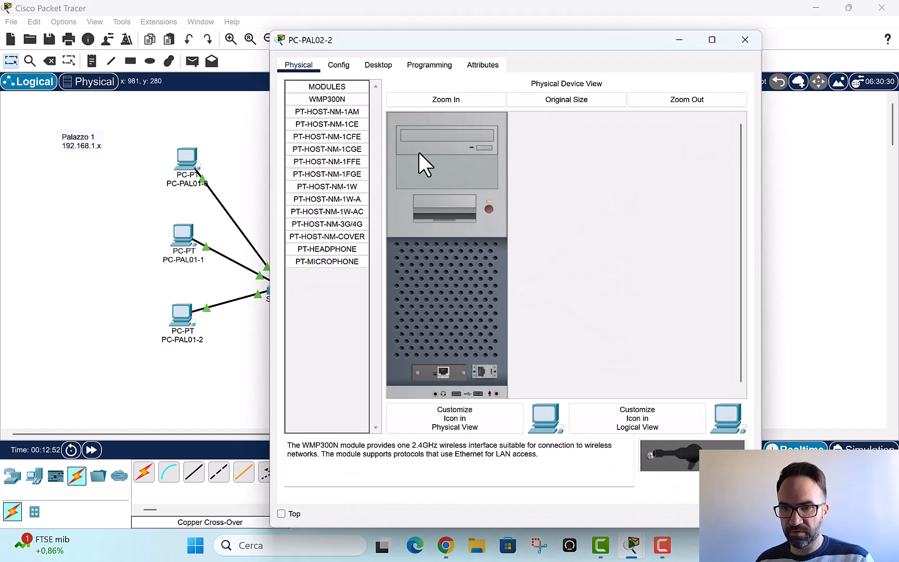
click(339, 65)
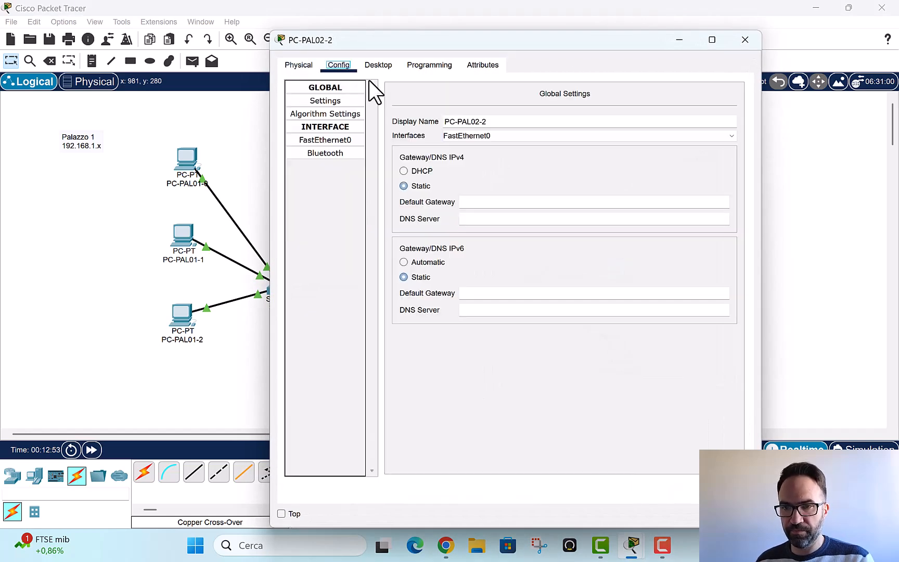
click(326, 140)
click(603, 196)
text(192.168.5.102)
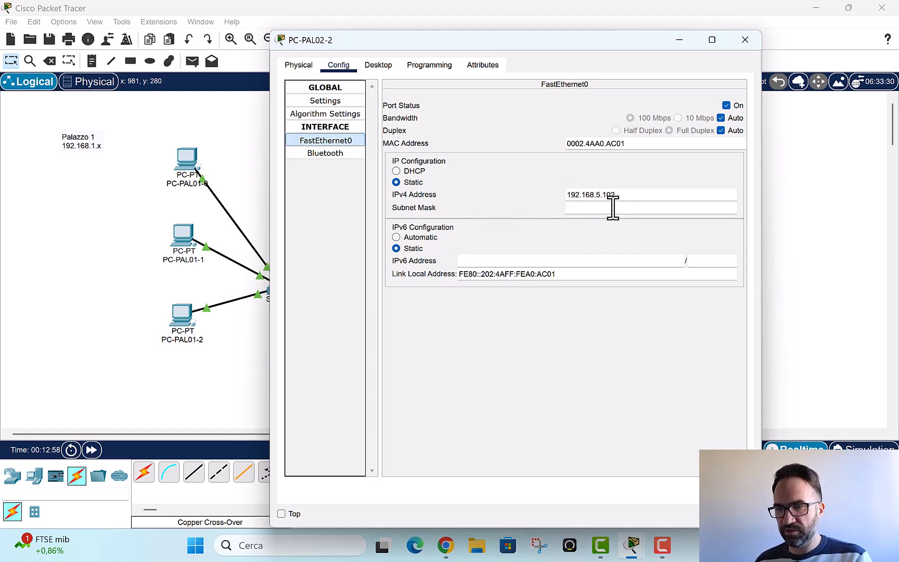
click(613, 208)
key(Escape)
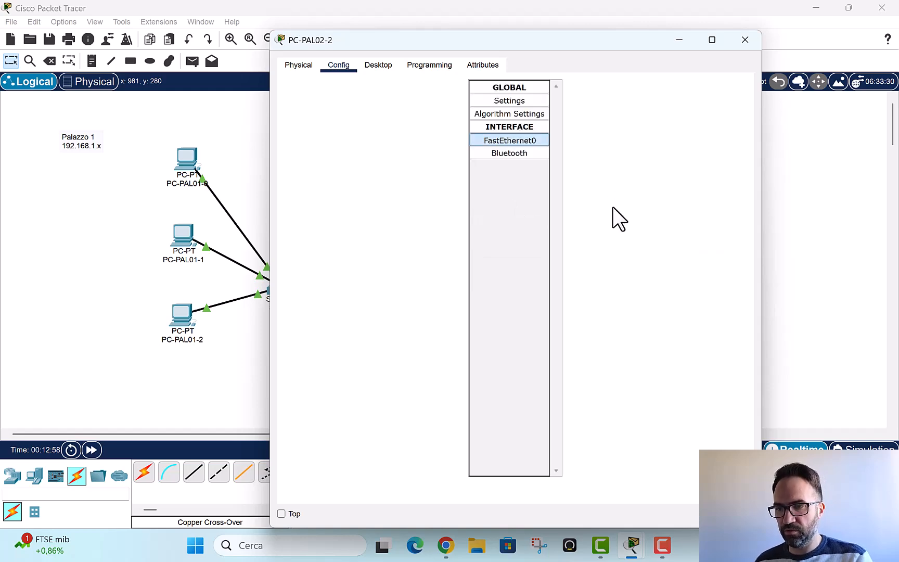
Give PC-PAL02-3's FastEthernet0 interface the static IPv4 address 192.168.5.103 with subnet mask 255.255.255.0, and close its window
click(625, 353)
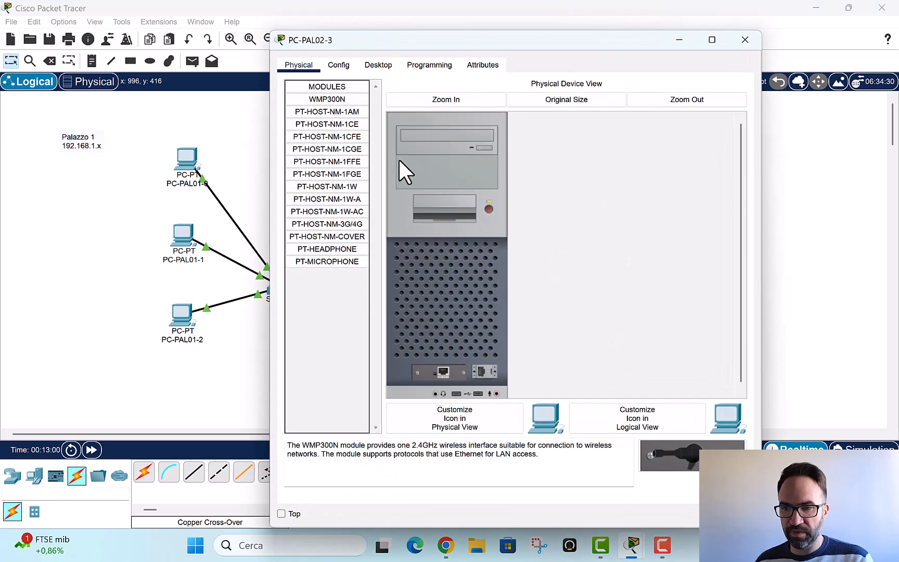
click(344, 64)
click(384, 63)
click(343, 64)
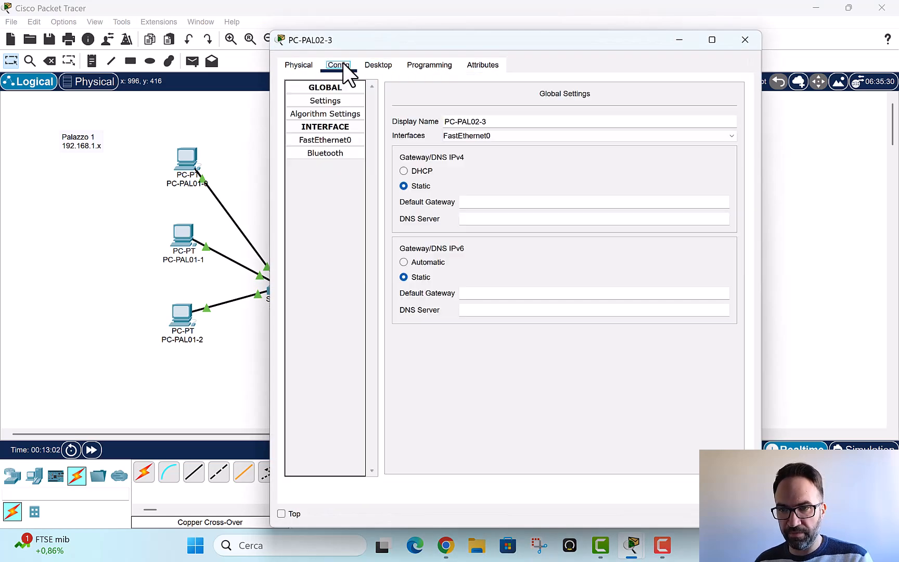
click(333, 141)
click(616, 195)
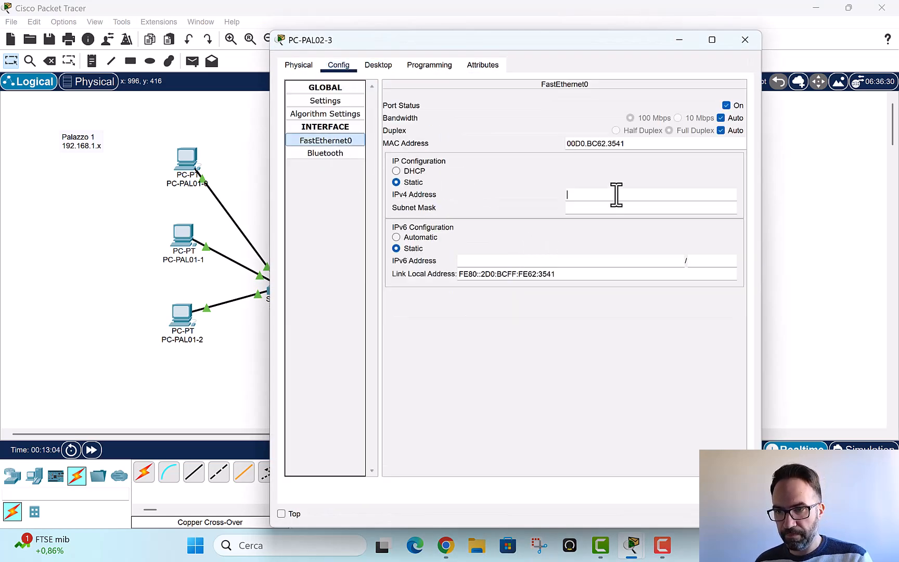
text(192.168.5.101)
double_click(631, 210)
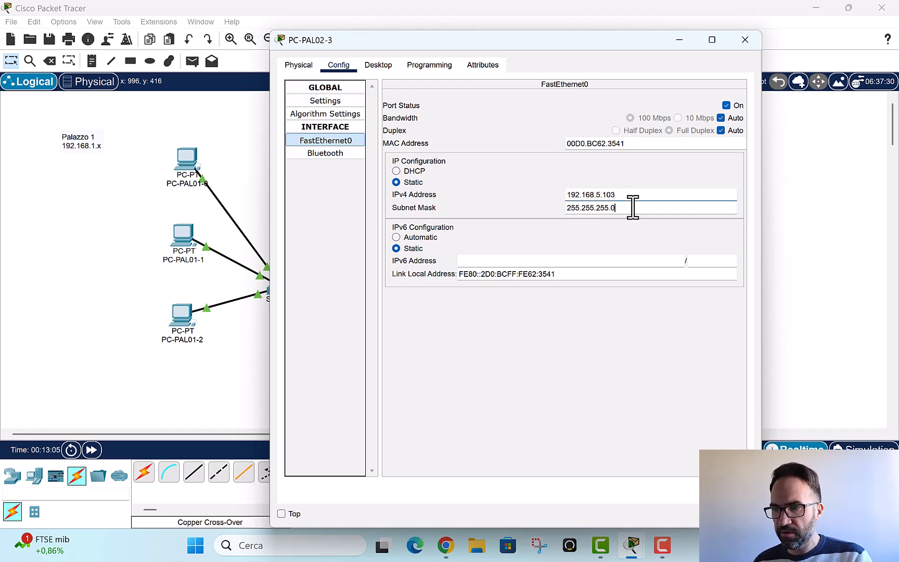
key(Escape)
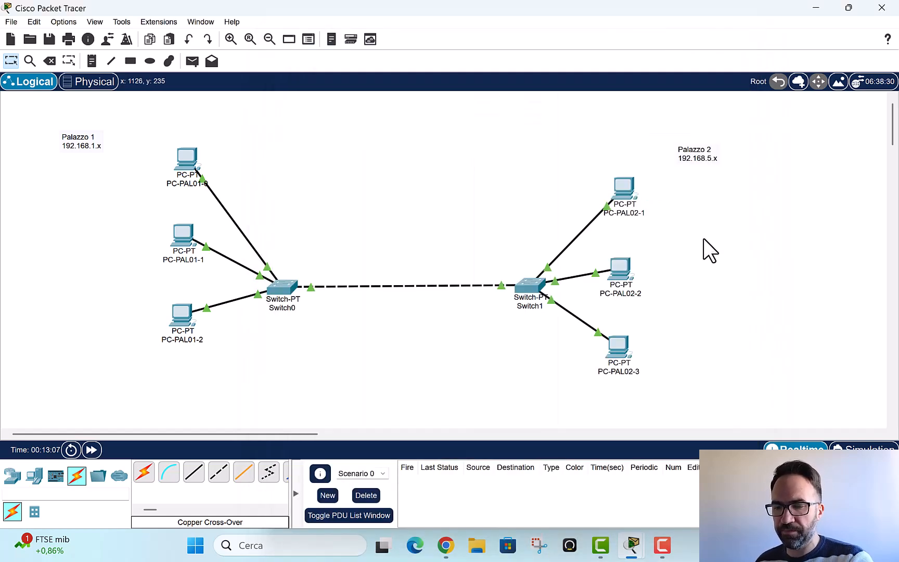
Open the Command Prompt on PC-PAL01-0, moving its window to check the PCs in the Palazzo 2 group
click(177, 155)
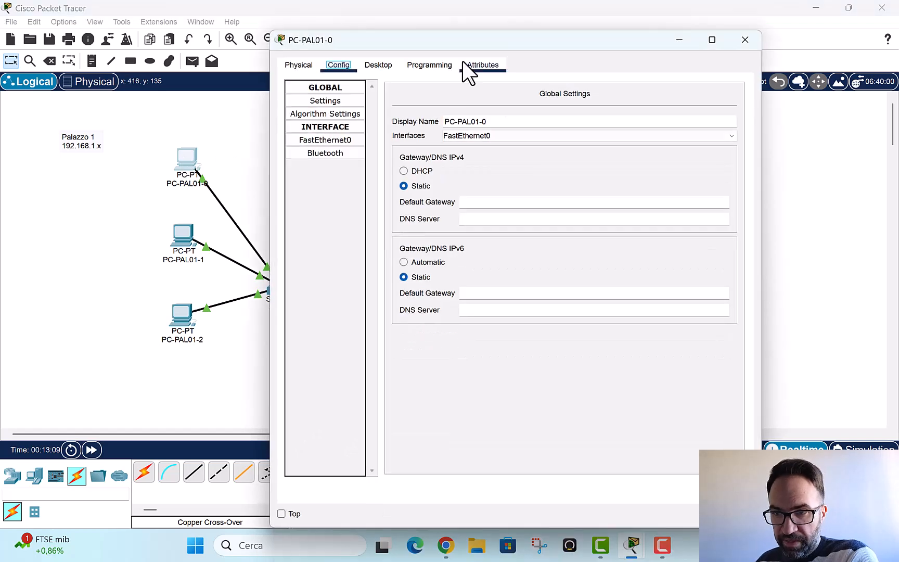
drag(463, 61, 377, 365)
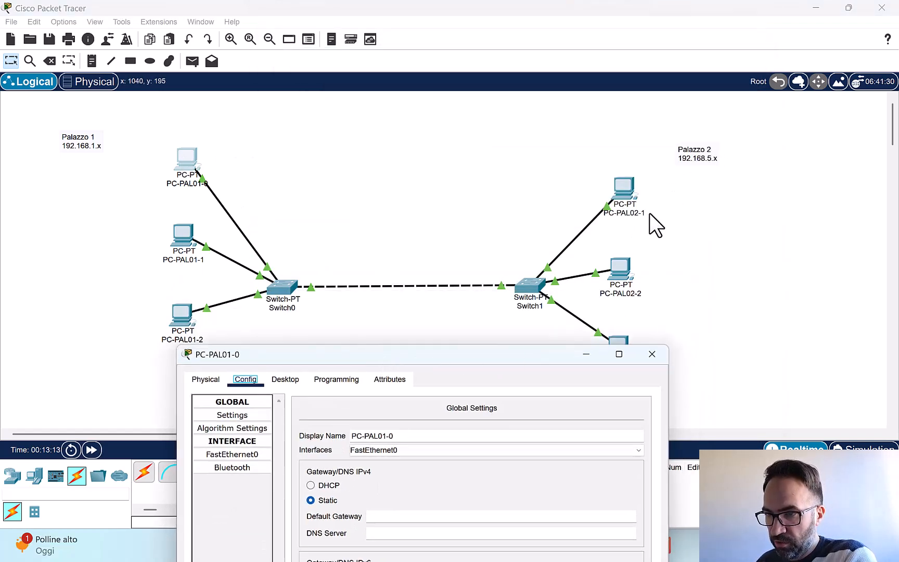
drag(488, 361, 485, 131)
click(283, 150)
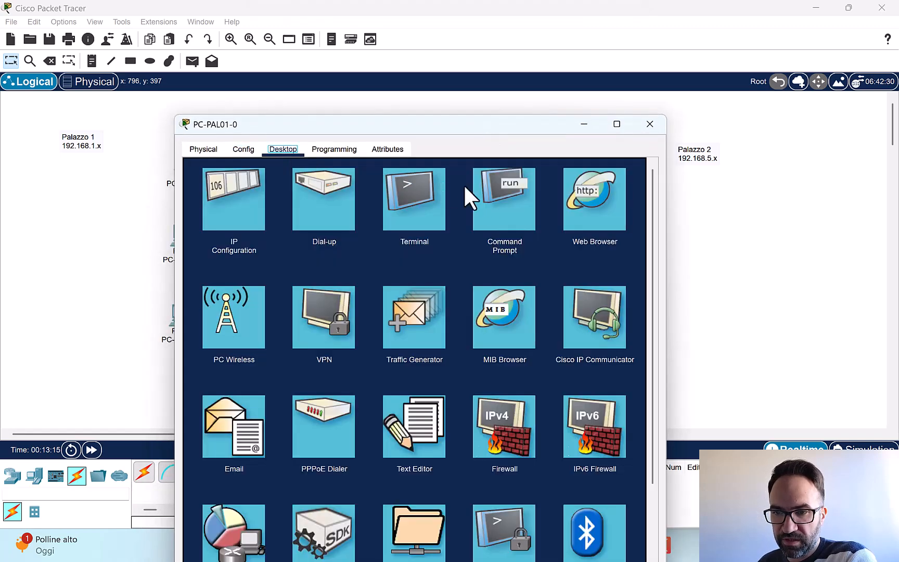
click(487, 200)
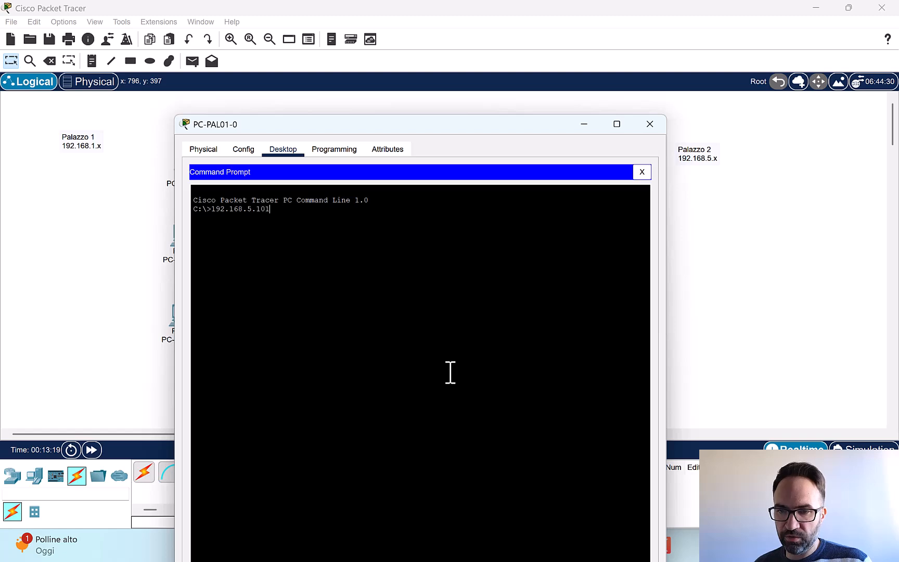
Test the connection to PC-PAL02-1 with the command "ping 192.168.5.101" from PC-PAL01-0, and close the window
key(Return)
key(Up)
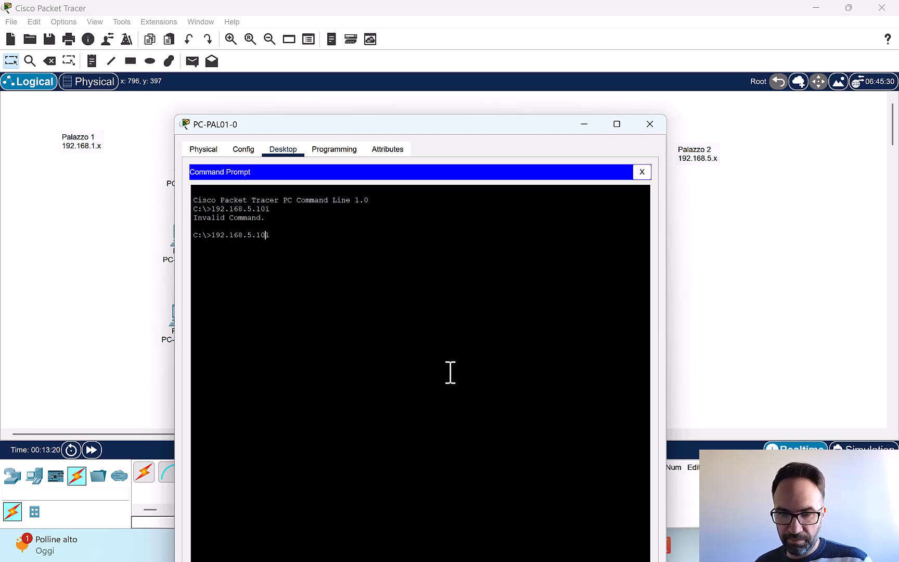
key(Home)
text(ping)
key(Return)
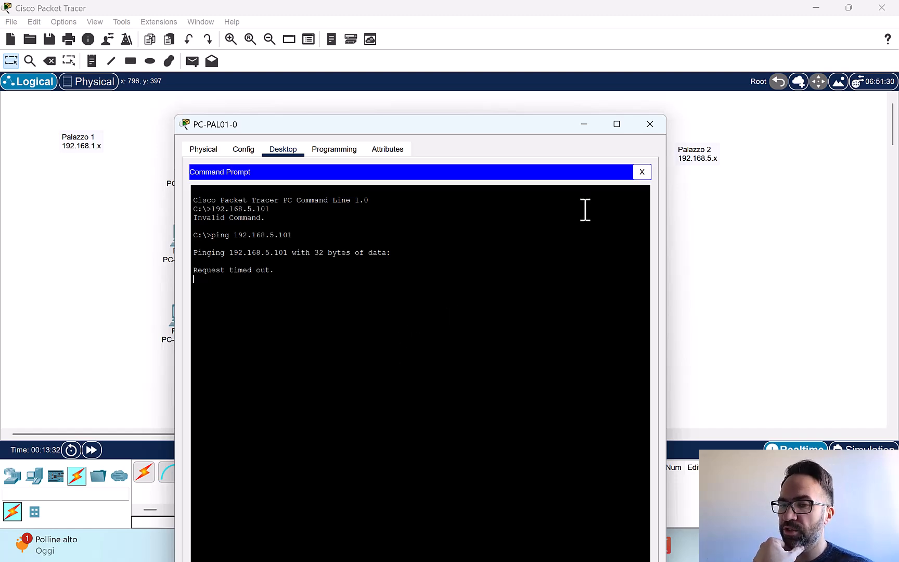
click(650, 123)
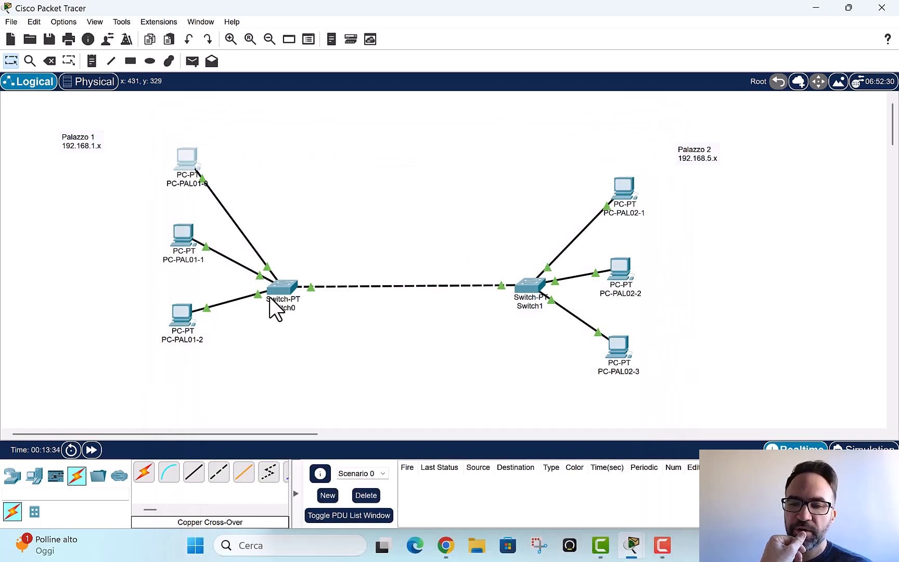
mouse_move(277, 298)
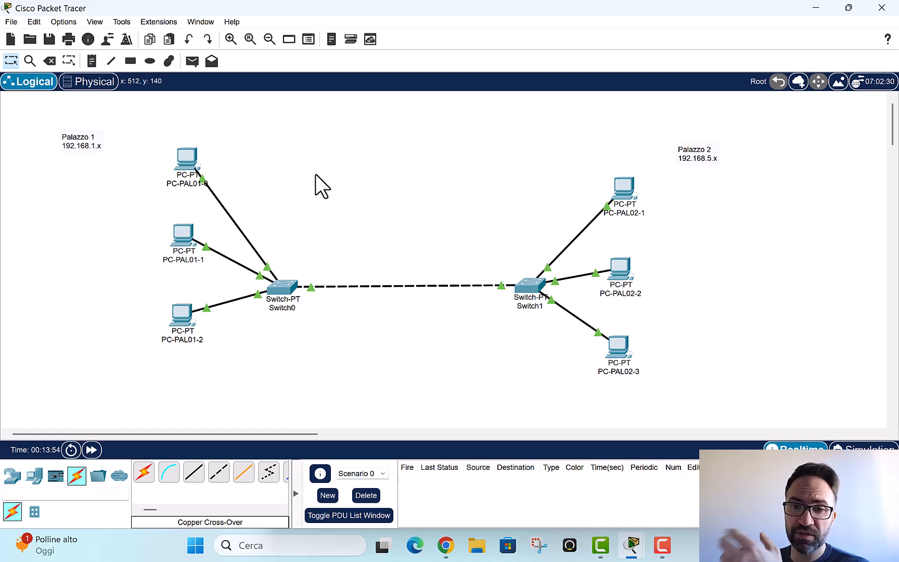
Delete the direct link between Switch0 and Switch1 and place a PT-Router between the two switches, slightly above them
click(50, 61)
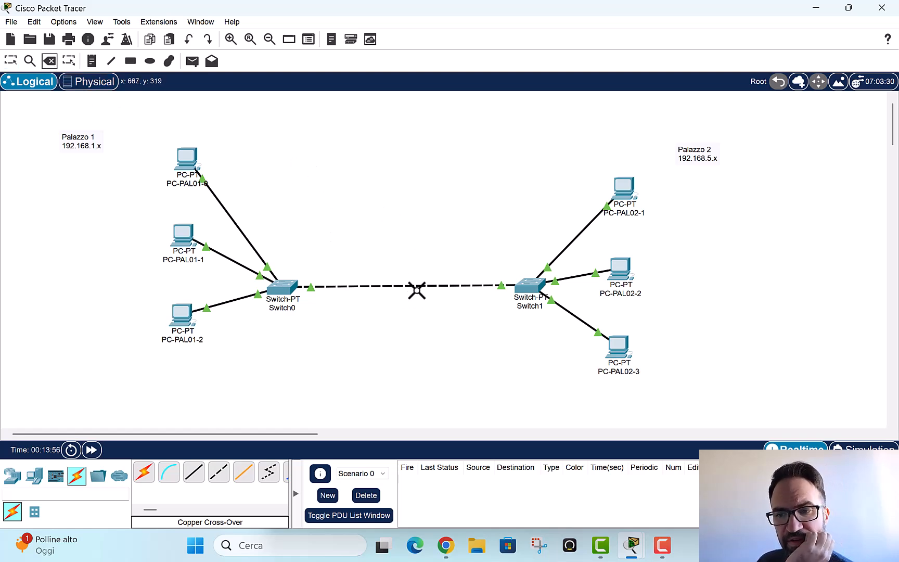
click(419, 286)
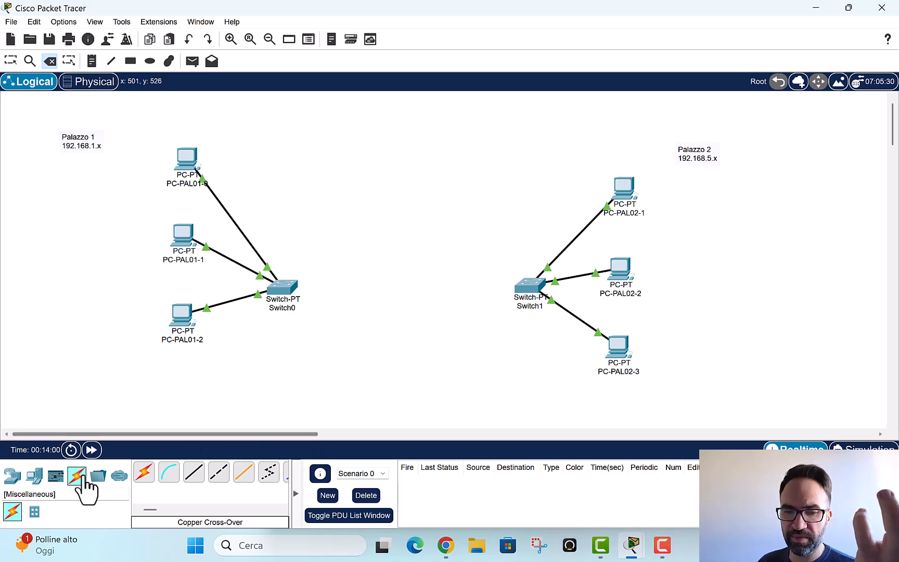
key(r)
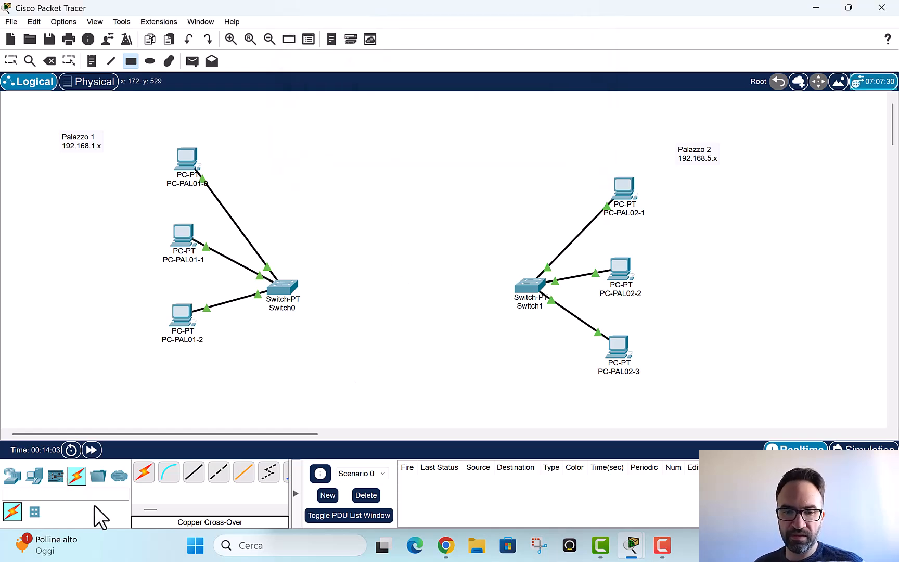
click(49, 492)
text(router)
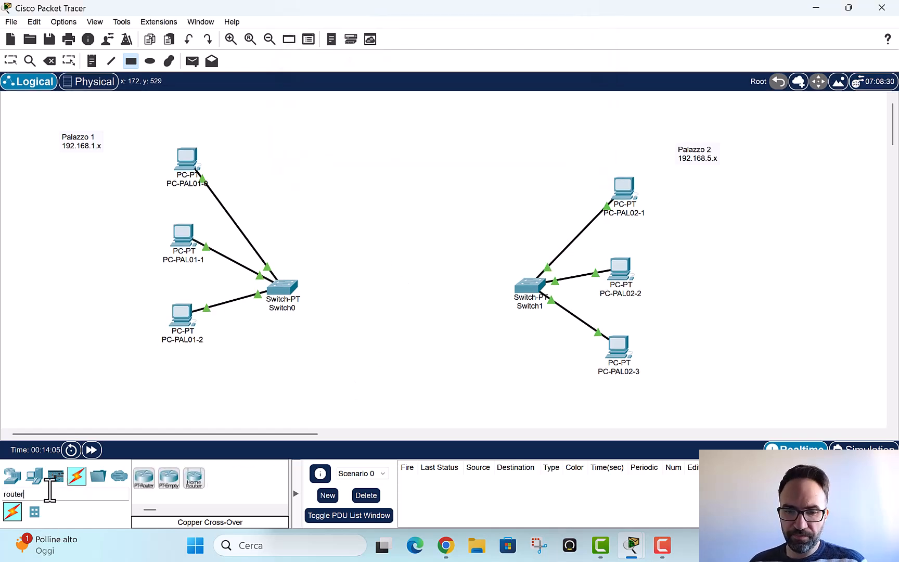
click(144, 479)
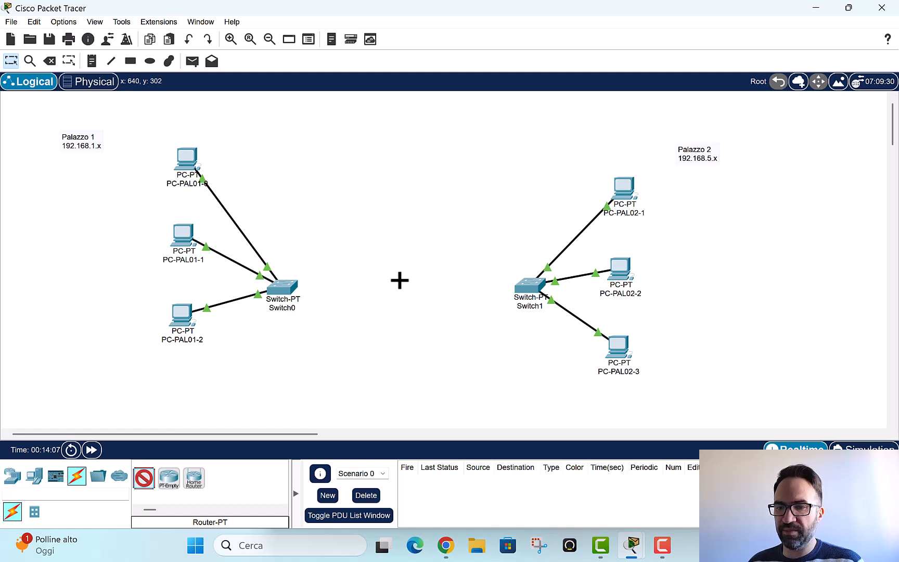
click(401, 284)
drag(404, 298, 405, 238)
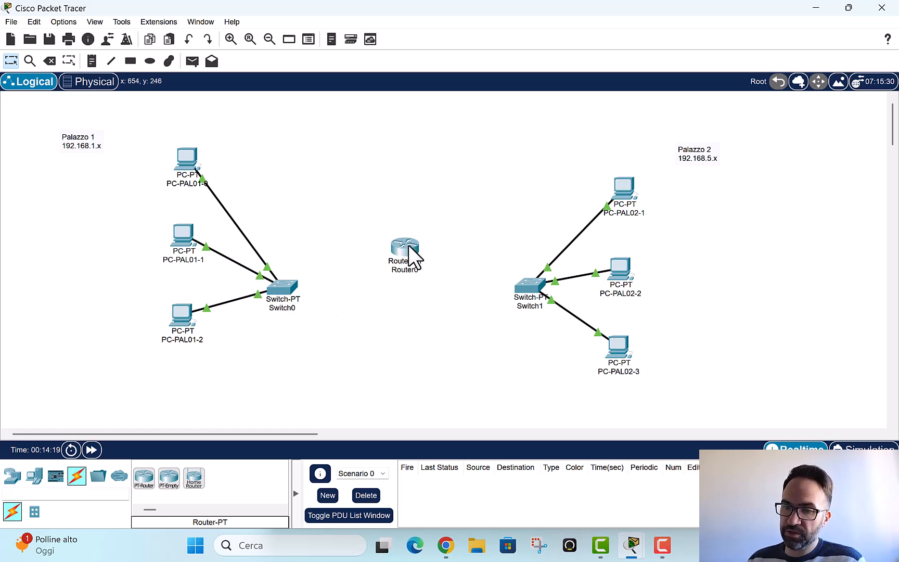
Connect Switch0 to Router0's FastEthernet0/0 port with a copper straight-through cable
click(78, 475)
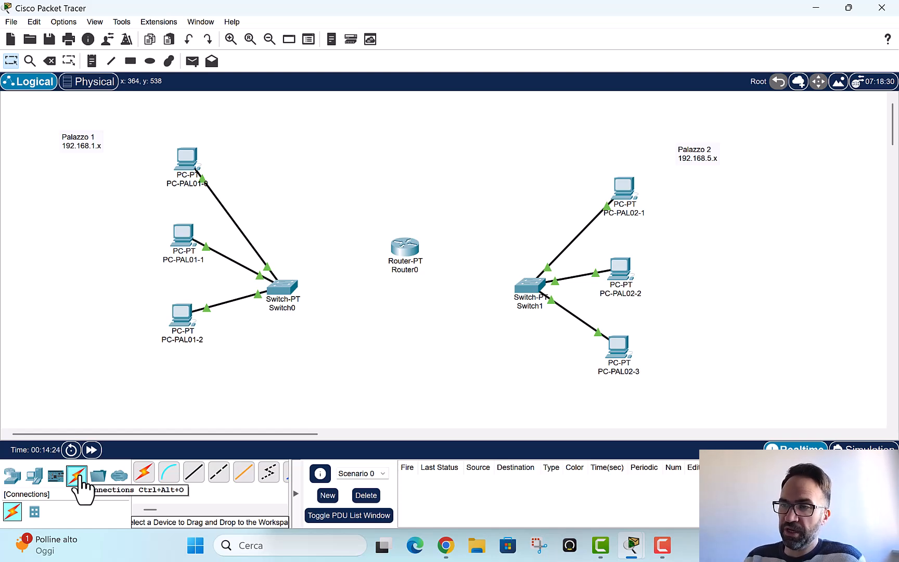
click(196, 473)
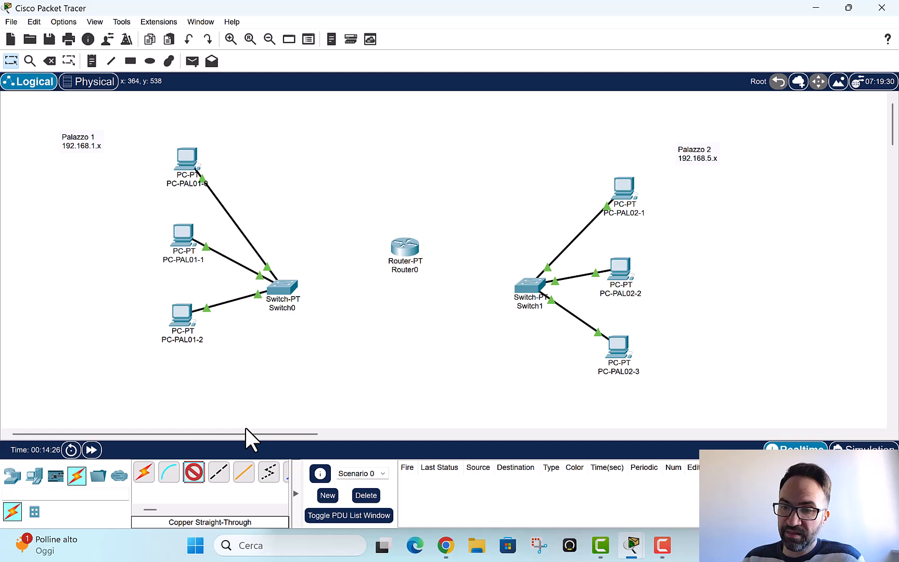
click(286, 292)
click(339, 323)
click(409, 249)
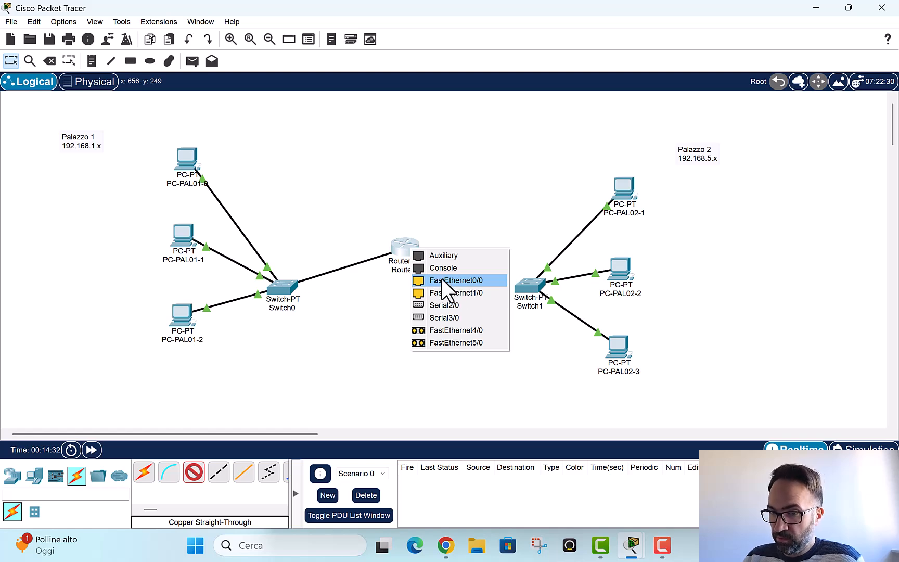
click(442, 280)
Connect Router0's FastEthernet1/0 port to Switch1's FastEthernet3/1 port with a copper straight-through cable
click(195, 473)
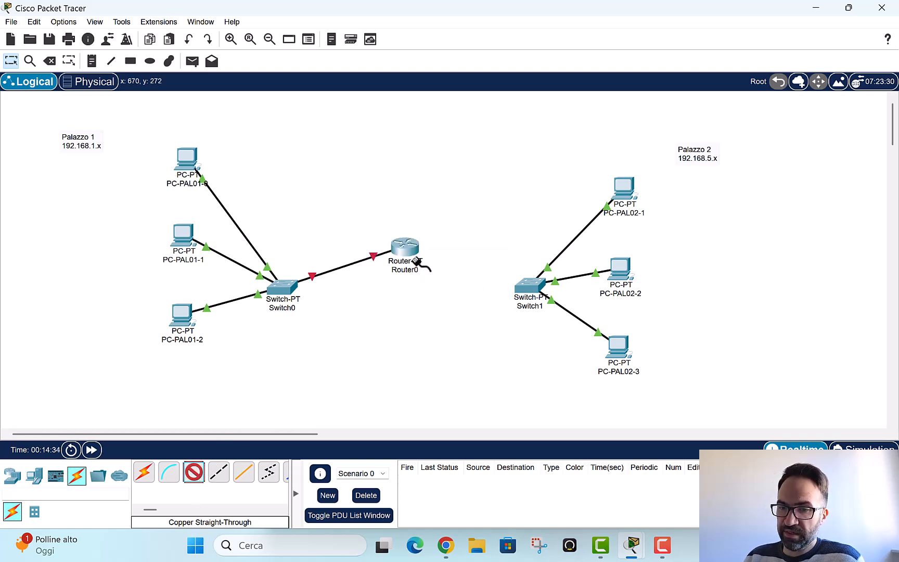
click(416, 263)
click(483, 284)
click(530, 287)
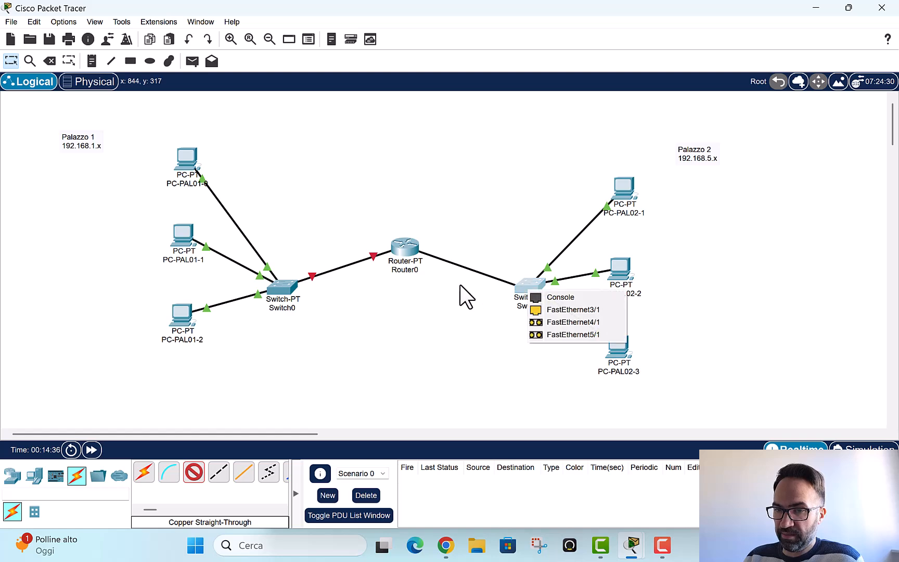
click(552, 311)
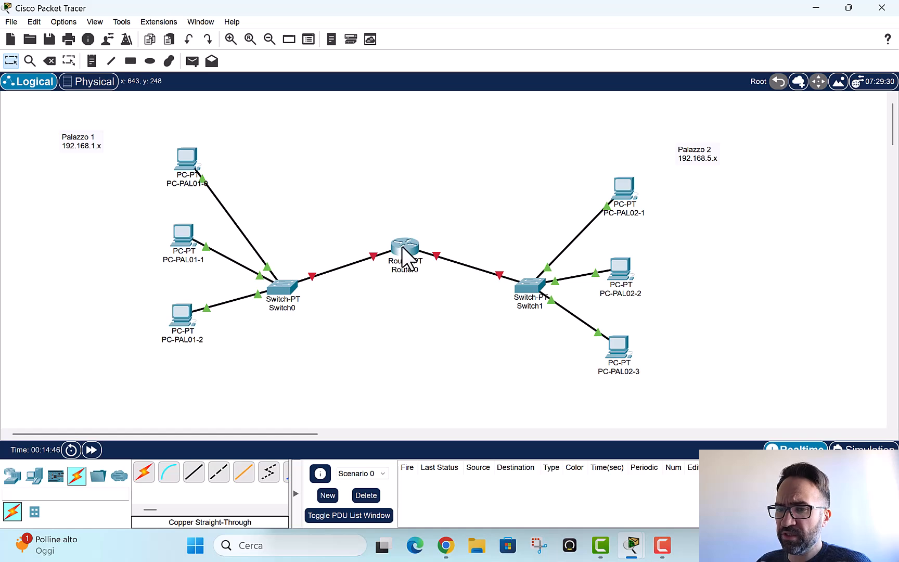
Turn on the port status of Router0's FastEthernet0/0 and FastEthernet1/0 interfaces
mouse_move(403, 248)
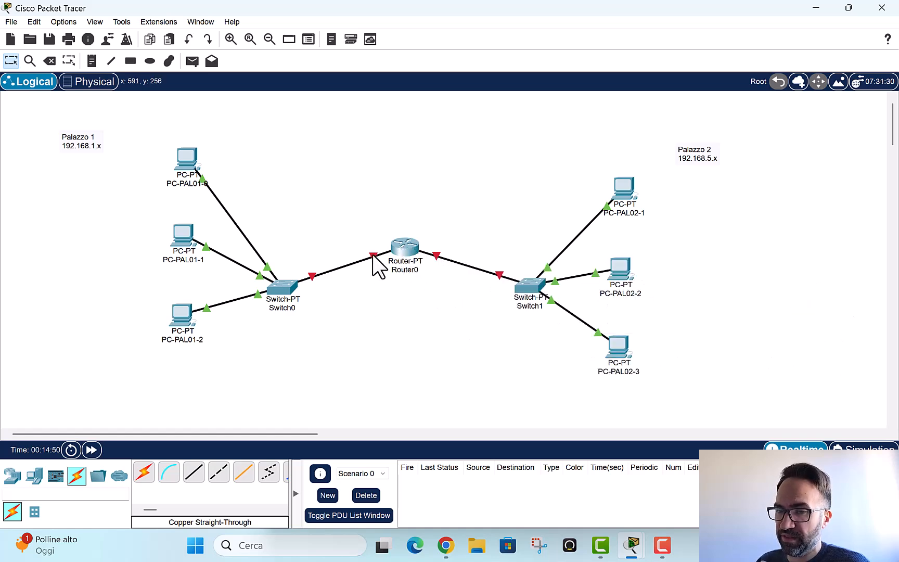
click(408, 247)
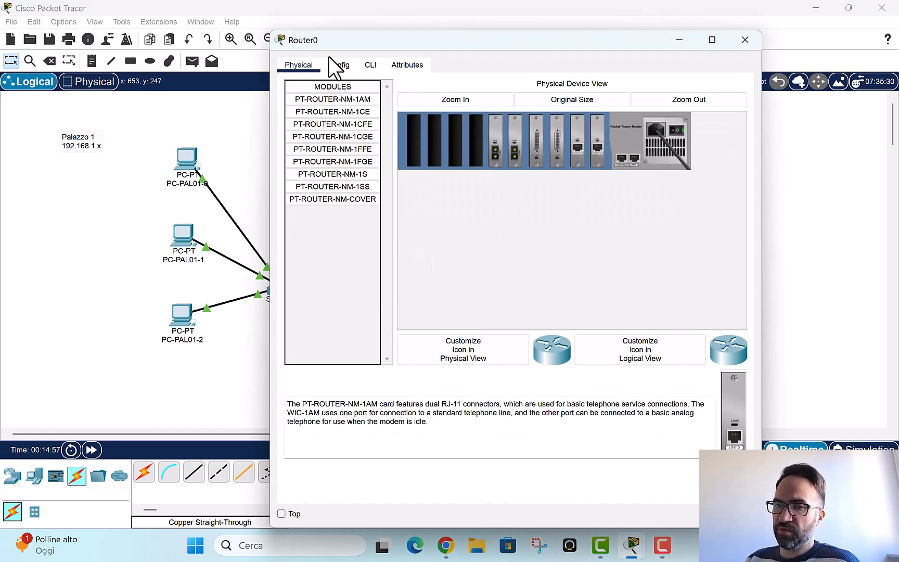
click(345, 65)
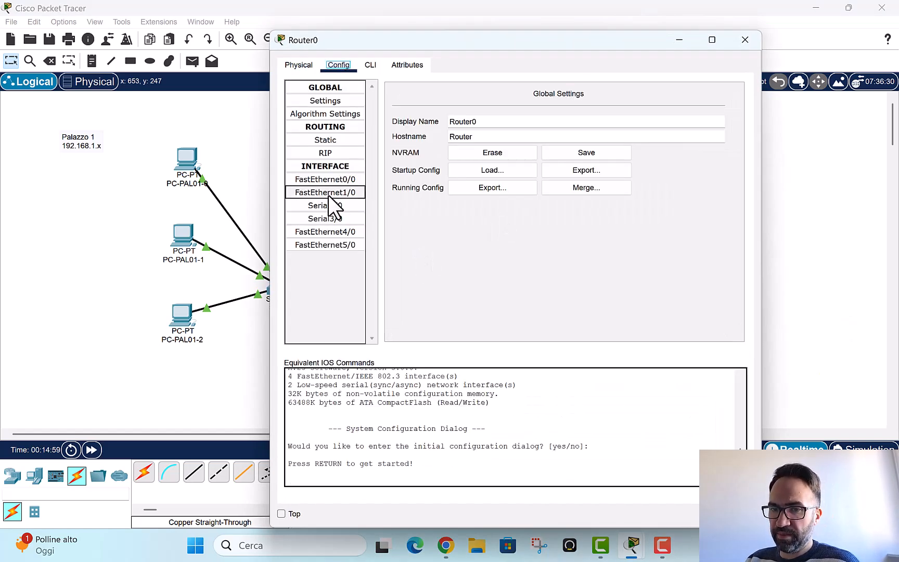
click(335, 184)
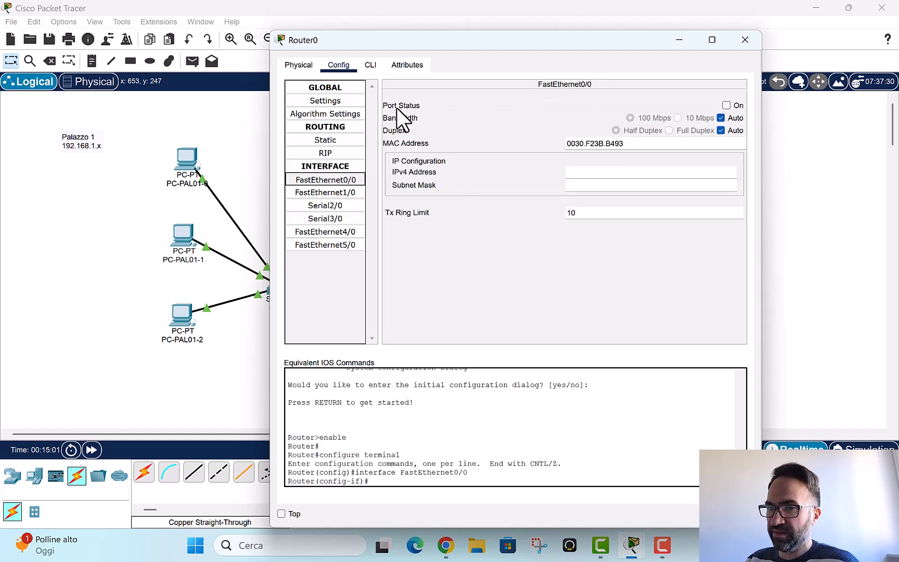
click(727, 105)
click(318, 192)
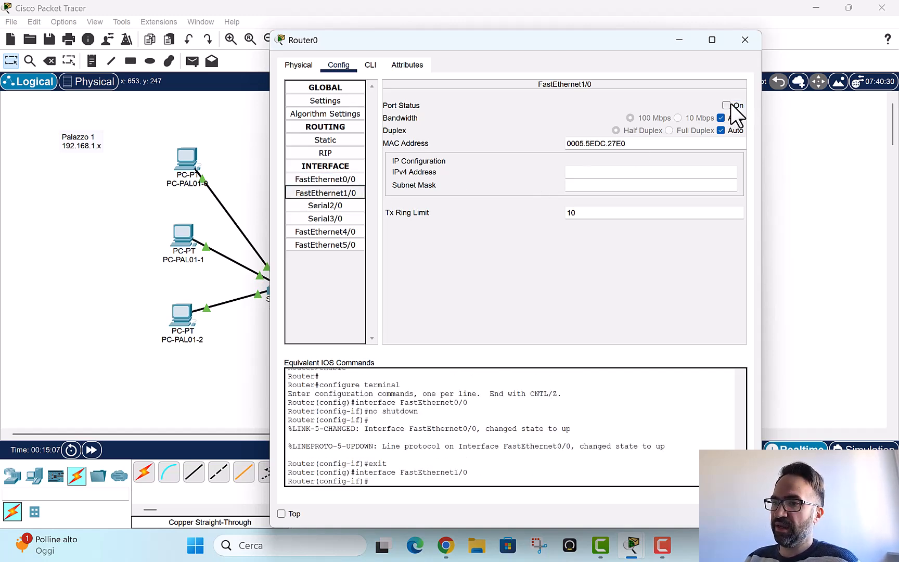
click(727, 106)
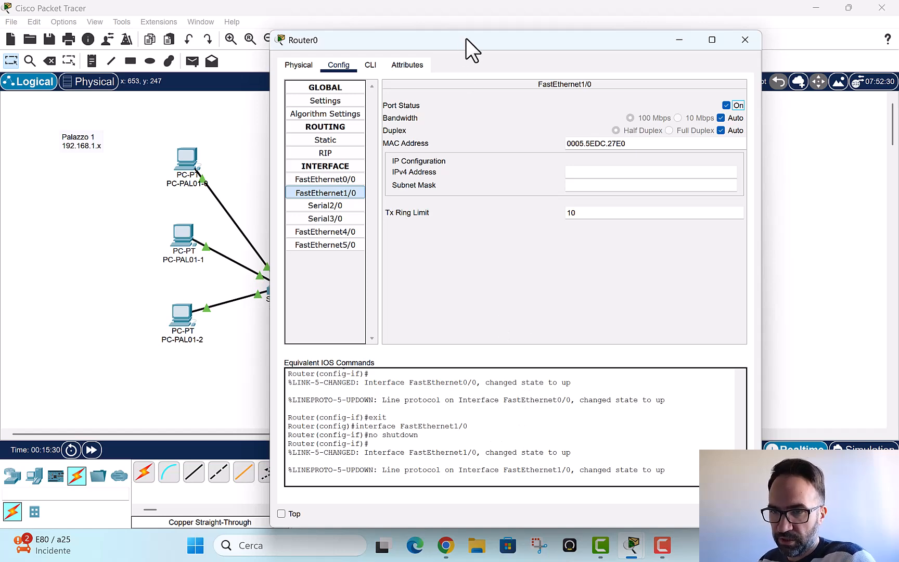
Move Router0's window aside to examine its link states and the network address notes of Palazzo 1 and Palazzo 2
drag(480, 40, 450, 304)
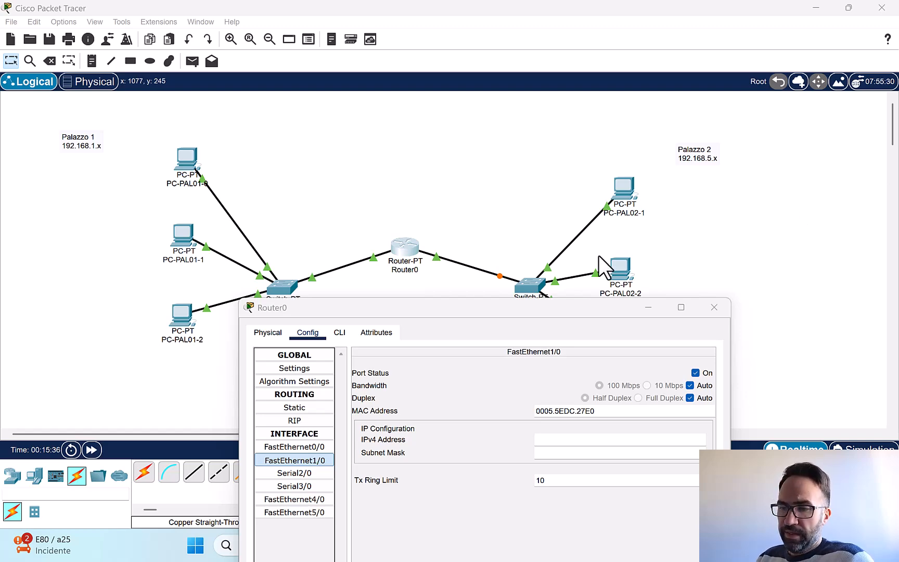
drag(485, 301, 502, 340)
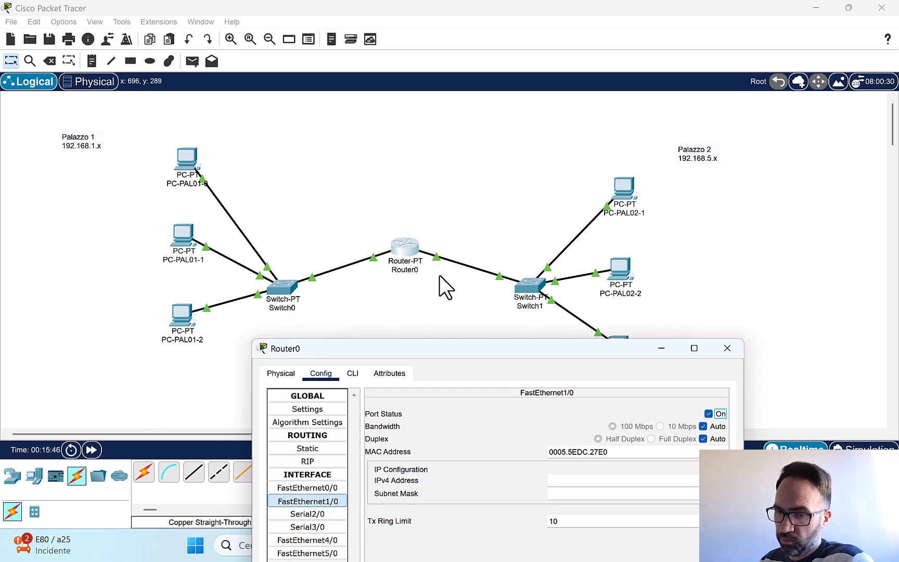
drag(481, 351, 466, 330)
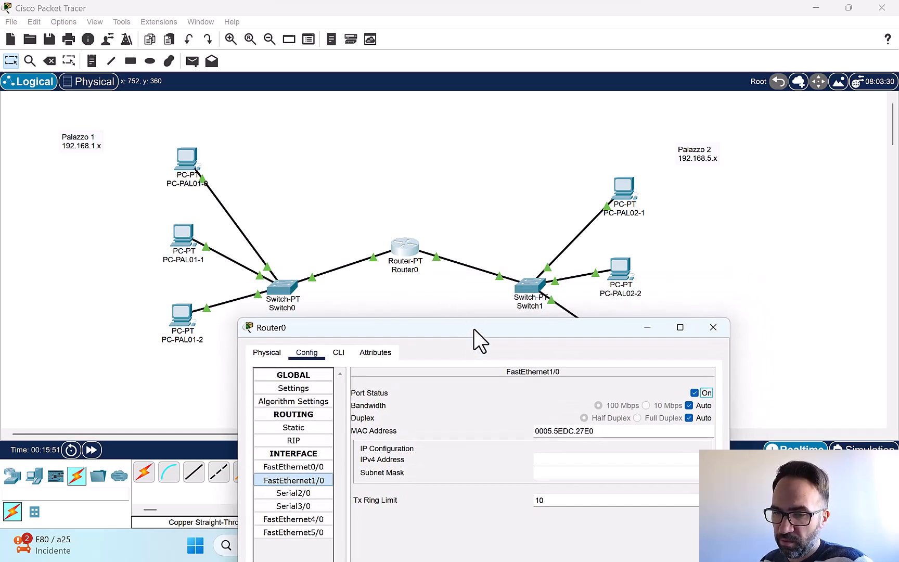
drag(474, 329, 473, 332)
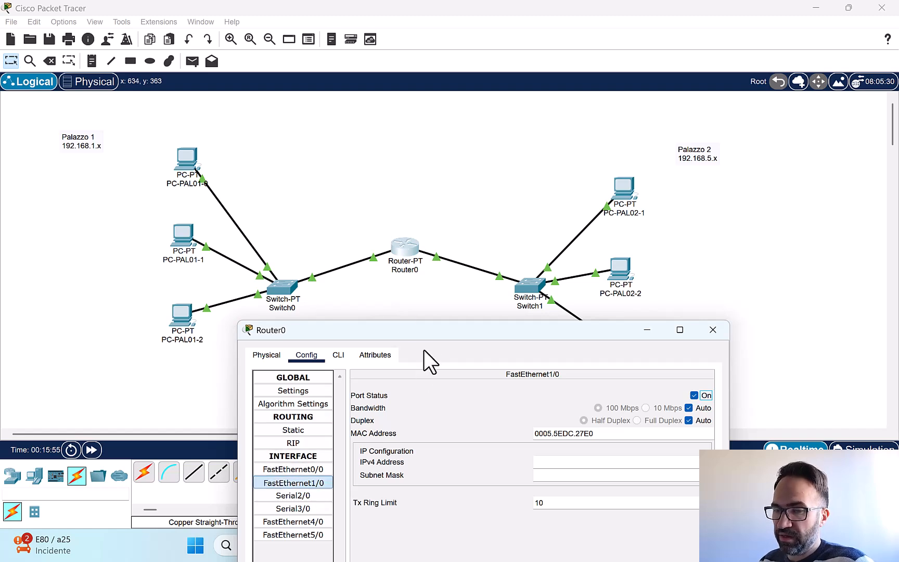
click(70, 144)
click(71, 144)
triple_click(75, 145)
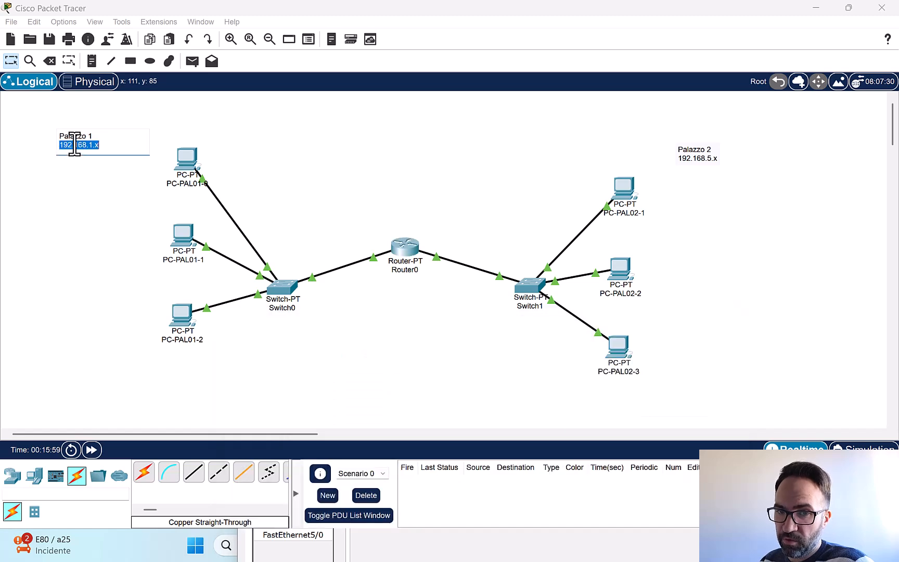
click(697, 156)
triple_click(698, 158)
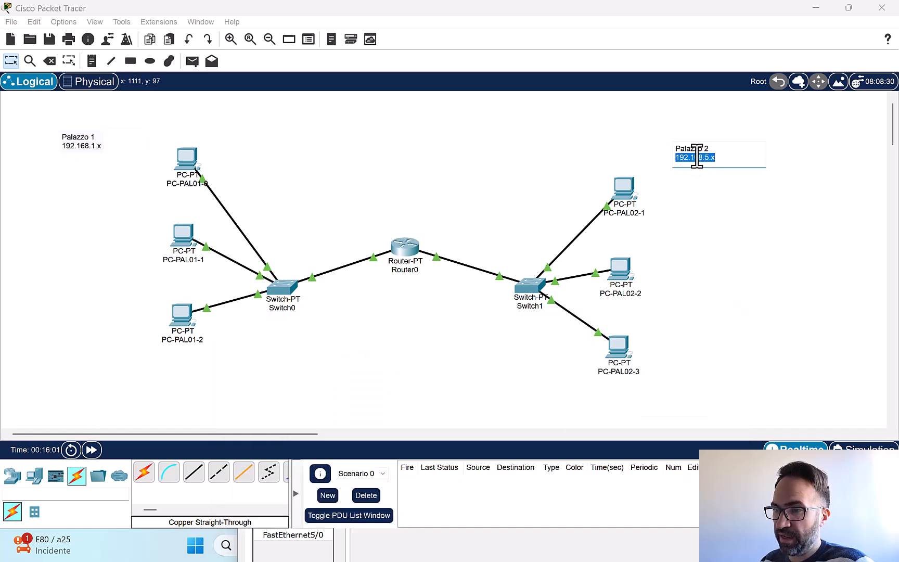
click(452, 177)
click(439, 547)
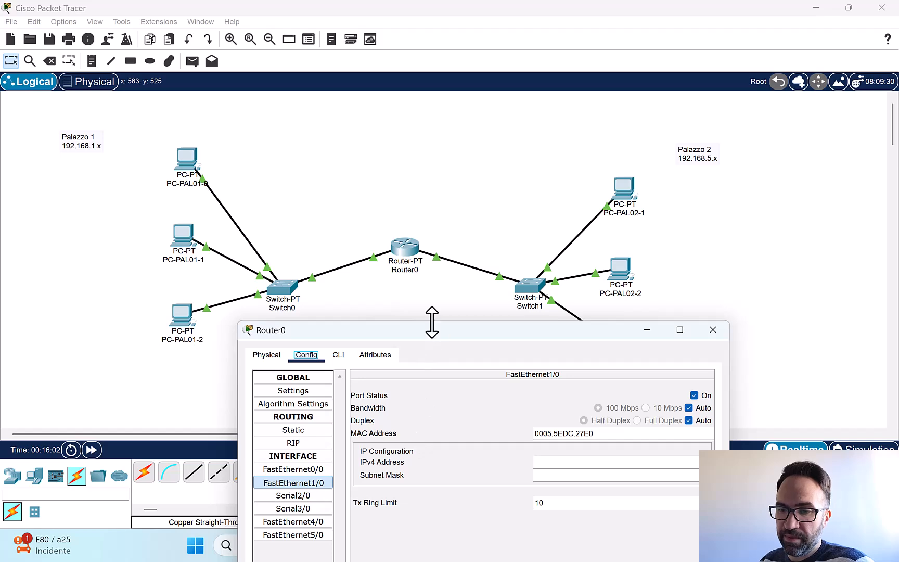
Give Router0's FastEthernet0/0 interface the IPv4 address 192.168.1.1 with the default subnet mask 255.255.255.0
drag(432, 322, 664, 107)
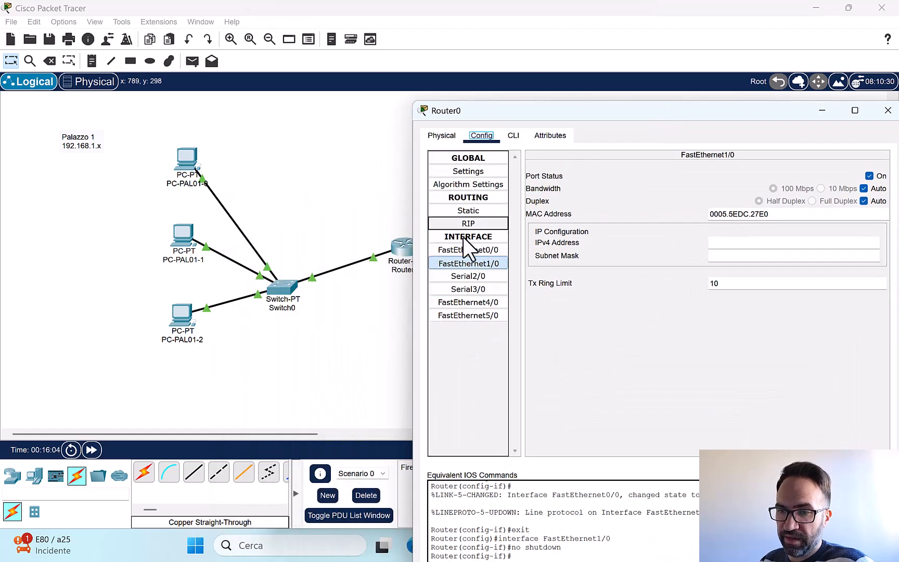
click(465, 250)
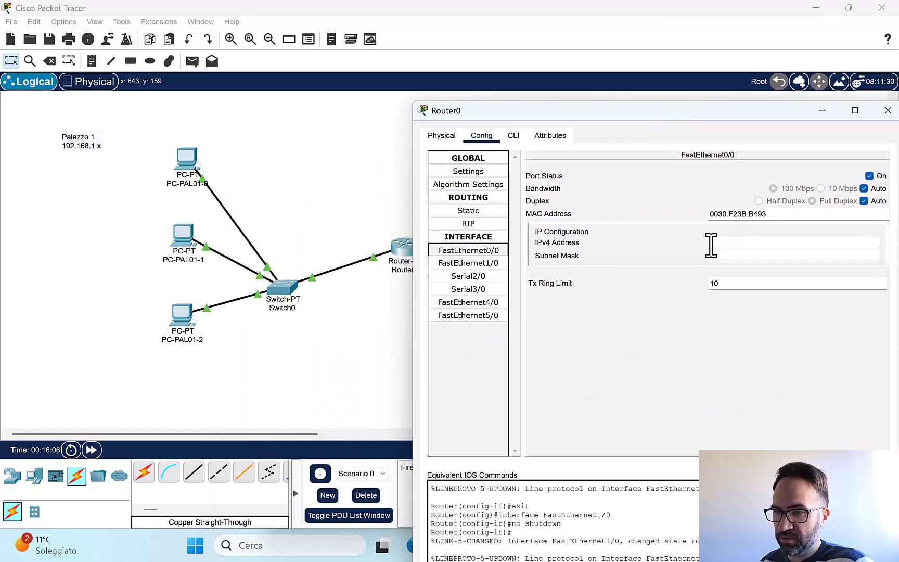
click(758, 251)
text(192.168.1.1)
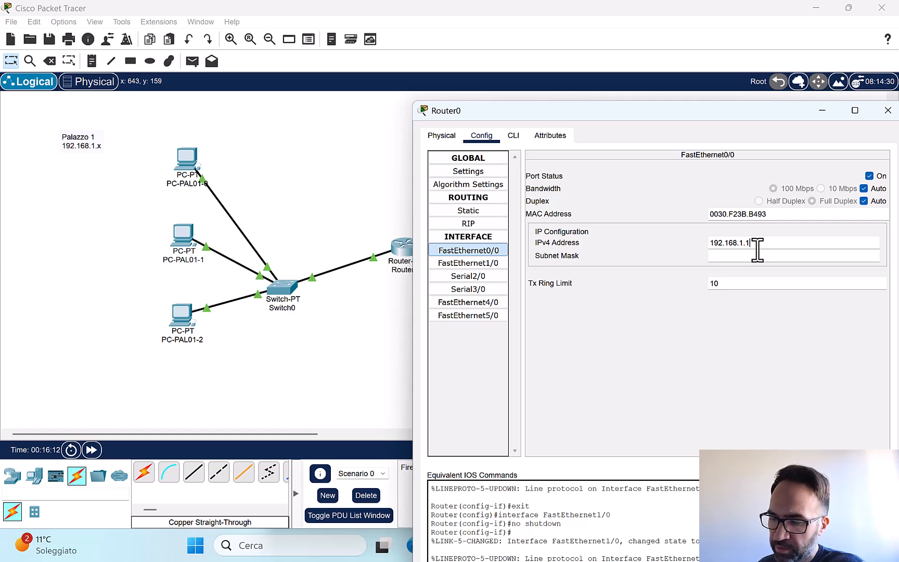
key(BackSpace)
text(254)
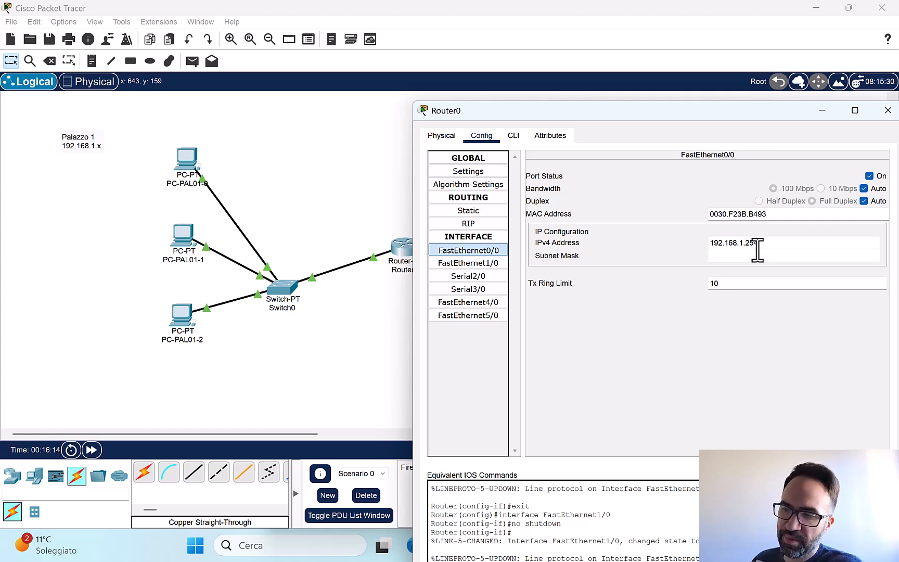
key(BackSpace)
key(BackSpace)
key(BackSpace)
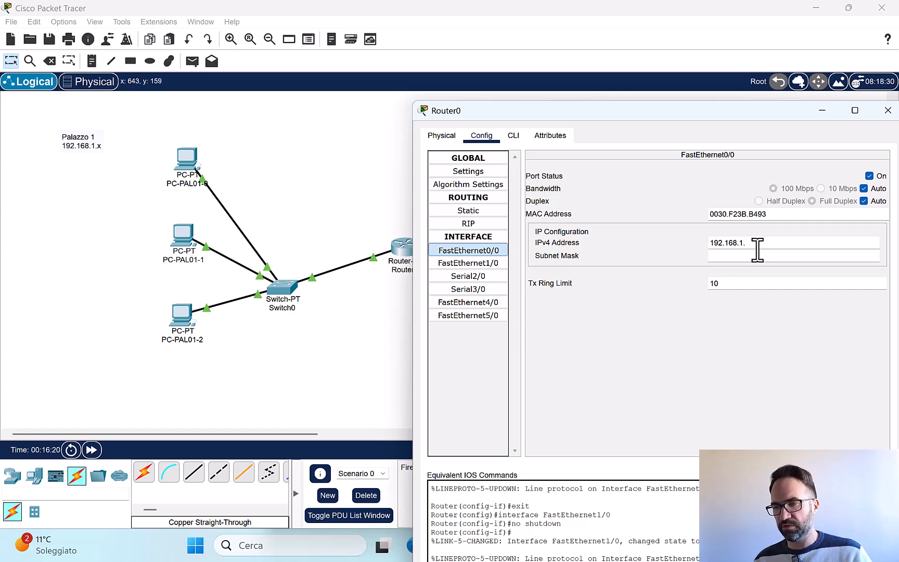
text(1)
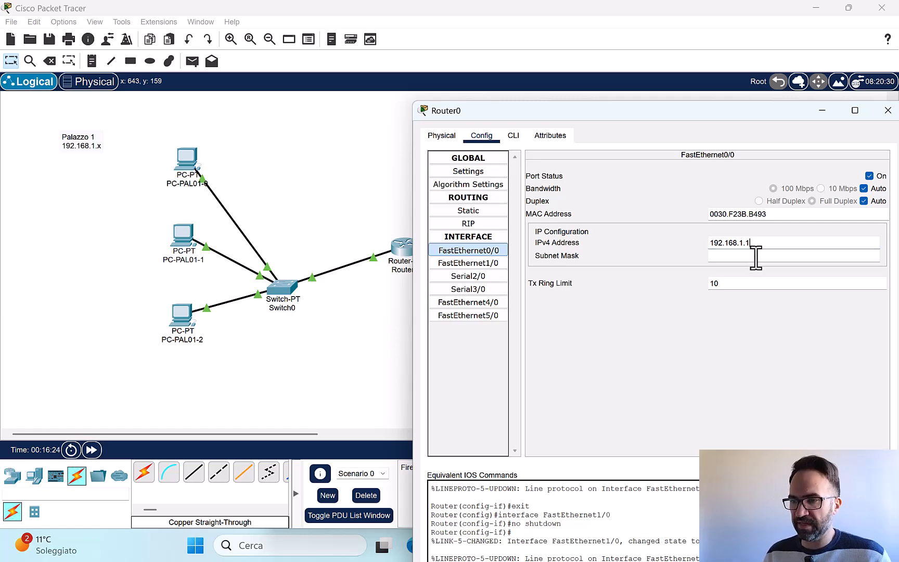
click(755, 255)
Give Router0's FastEthernet1/0 interface the IPv4 address 192.168.5.1 with subnet mask 255.255.255.0 and close the router's configuration
drag(795, 108, 621, 101)
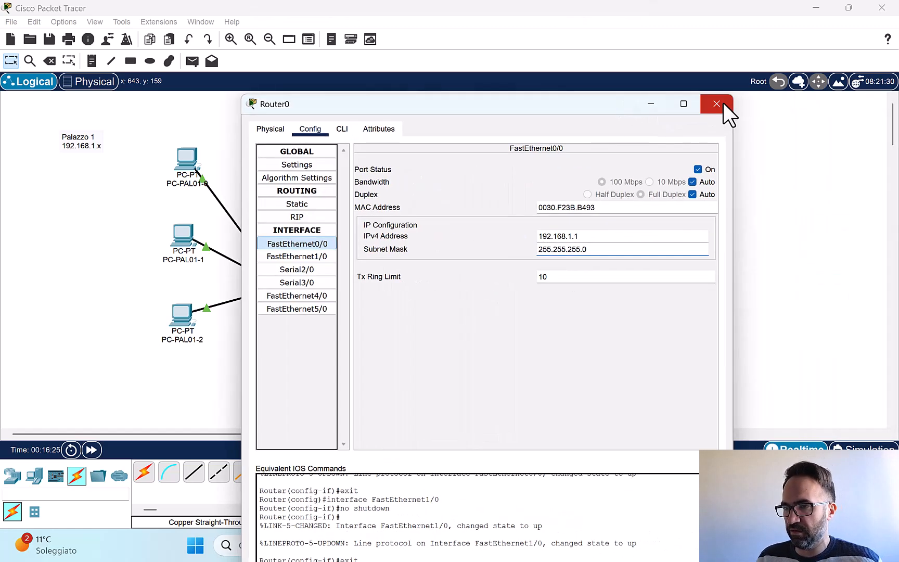
click(294, 255)
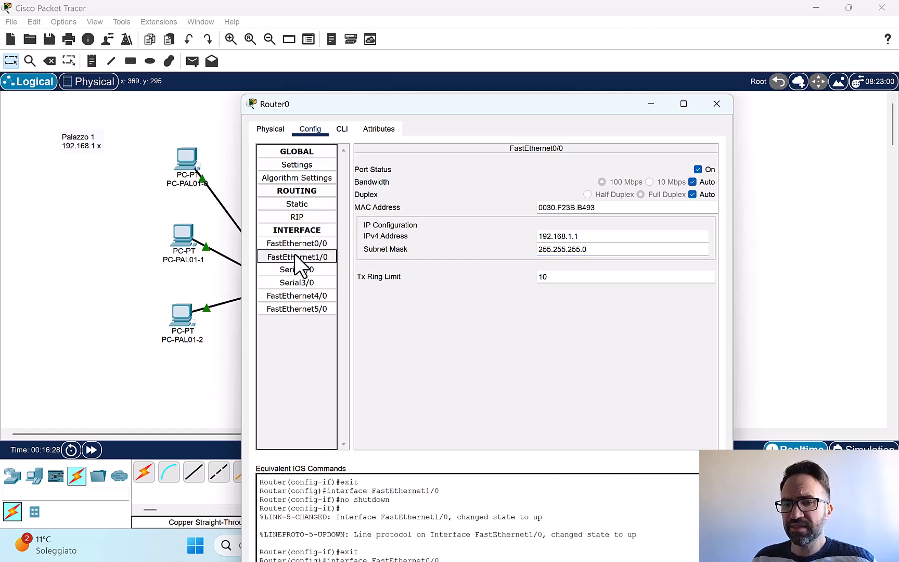
click(556, 237)
drag(541, 105, 295, 111)
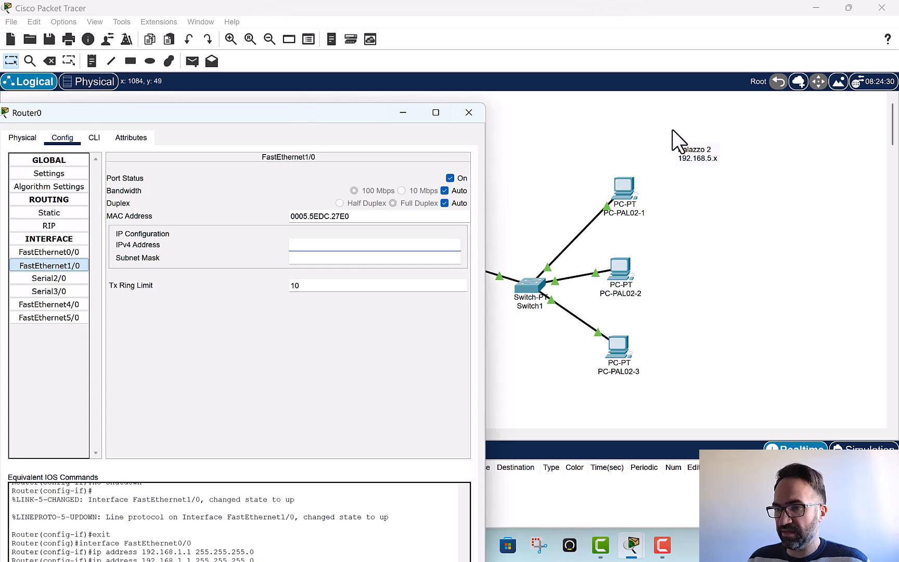
text(192)
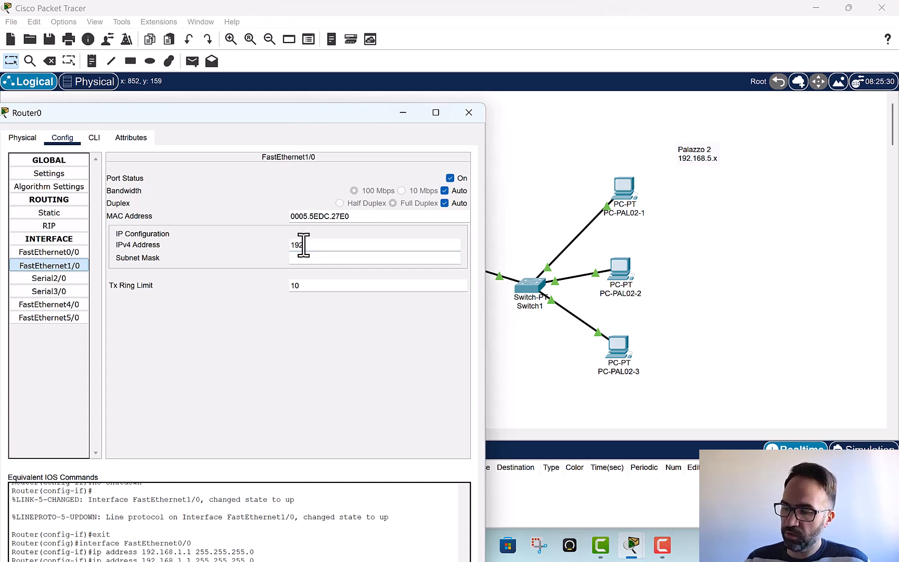
text(.168.5.1)
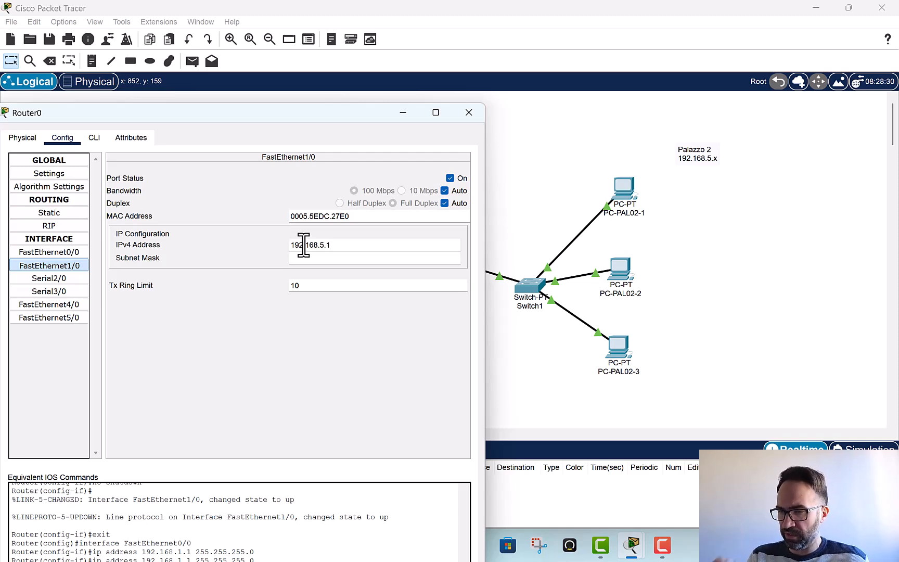
click(306, 259)
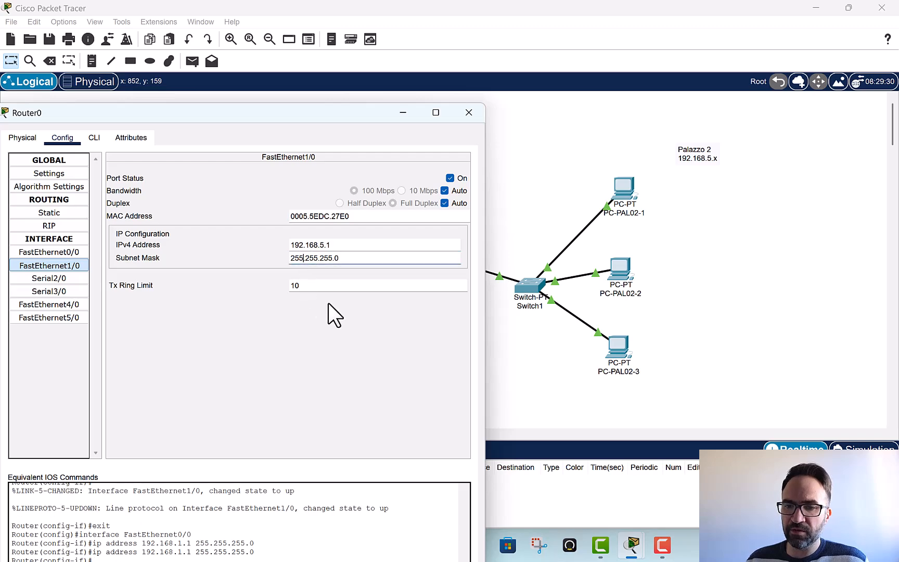
click(474, 117)
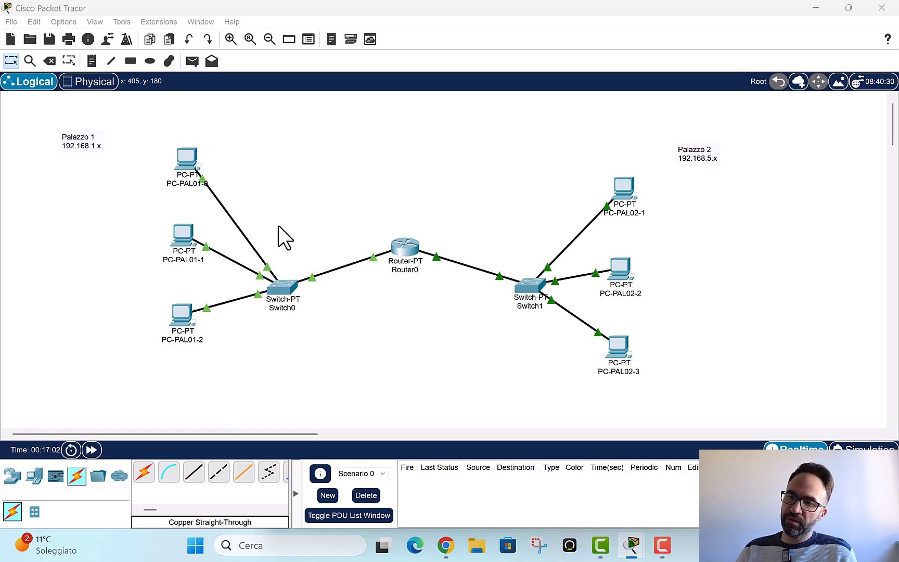
drag(372, 213, 451, 301)
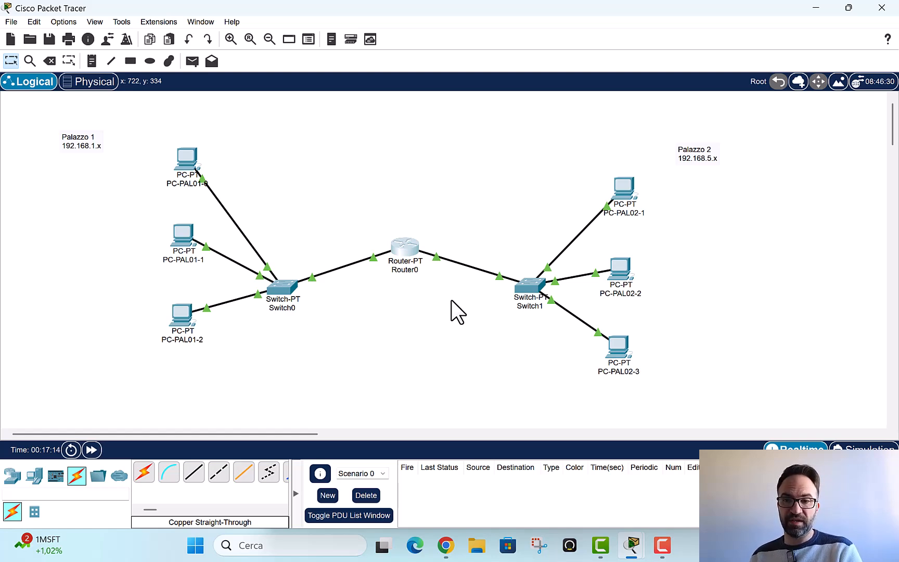
Set PC-PAL01-0's IPv4 default gateway to 192.168.1.1 and copy that address for reuse
click(185, 159)
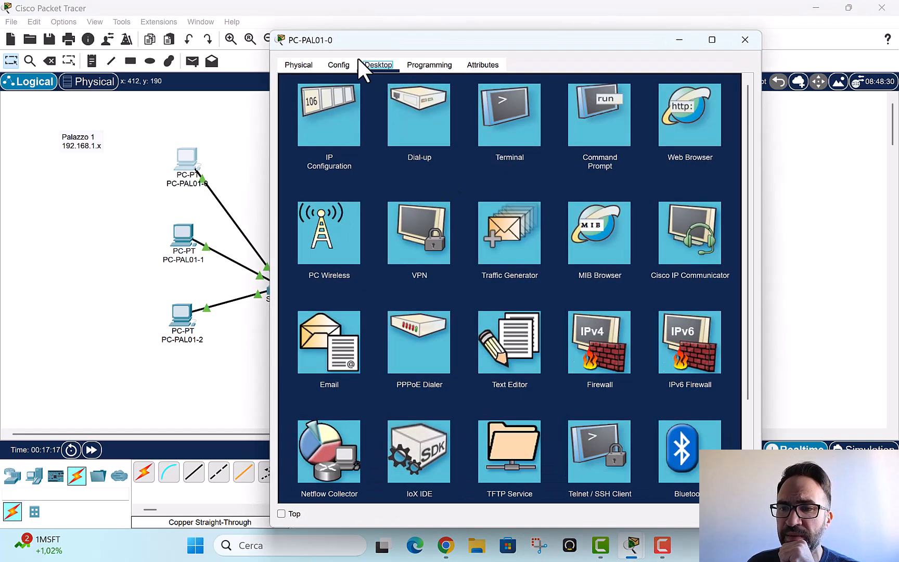
click(329, 65)
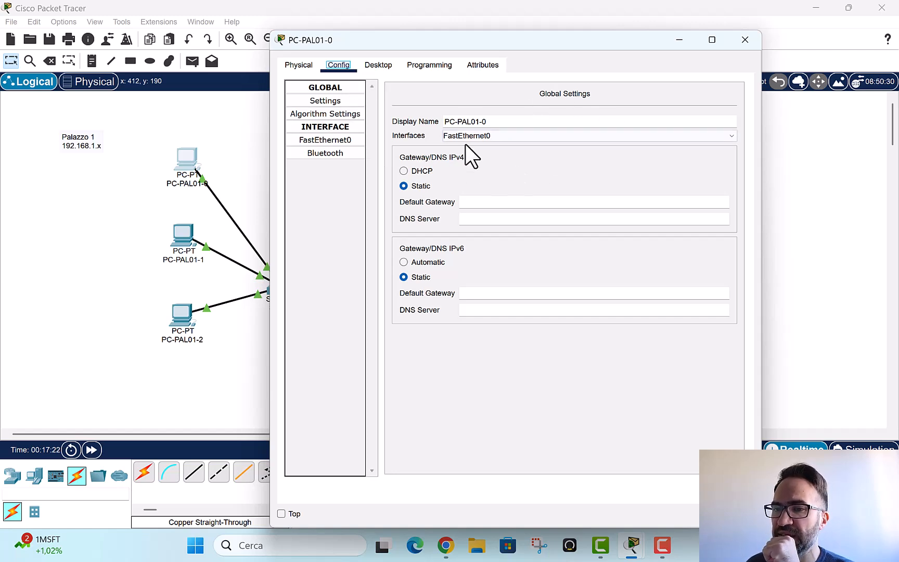
drag(501, 119, 428, 123)
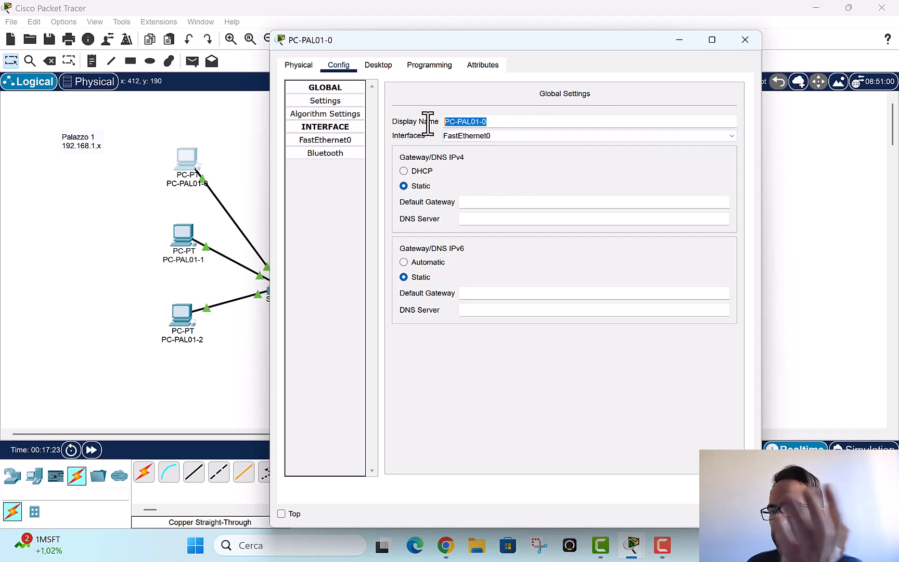
click(572, 153)
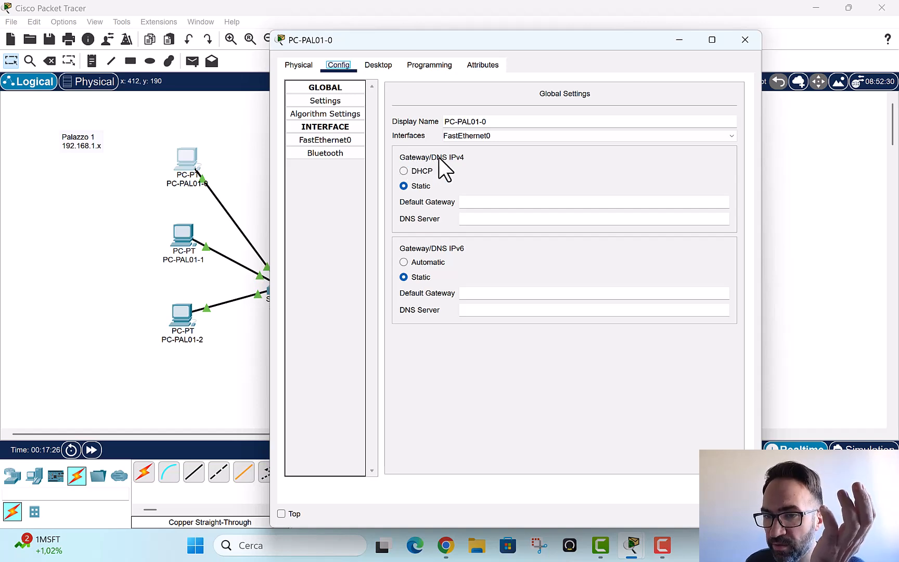
click(478, 202)
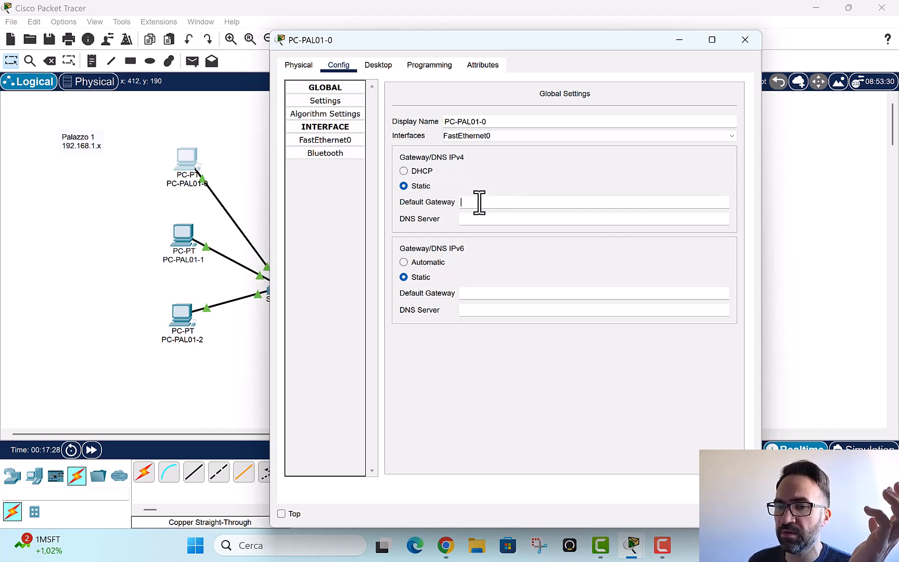
drag(485, 41, 686, 68)
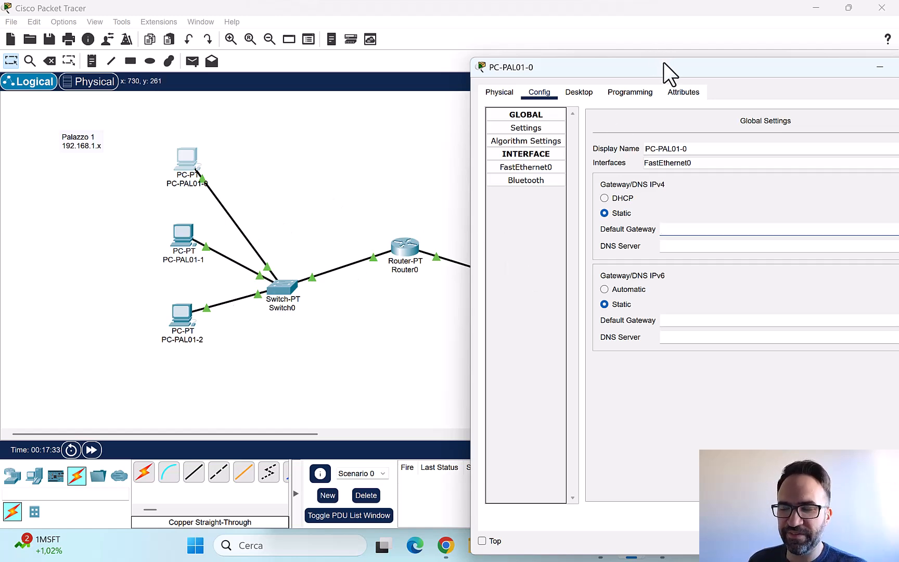
drag(665, 65, 515, 27)
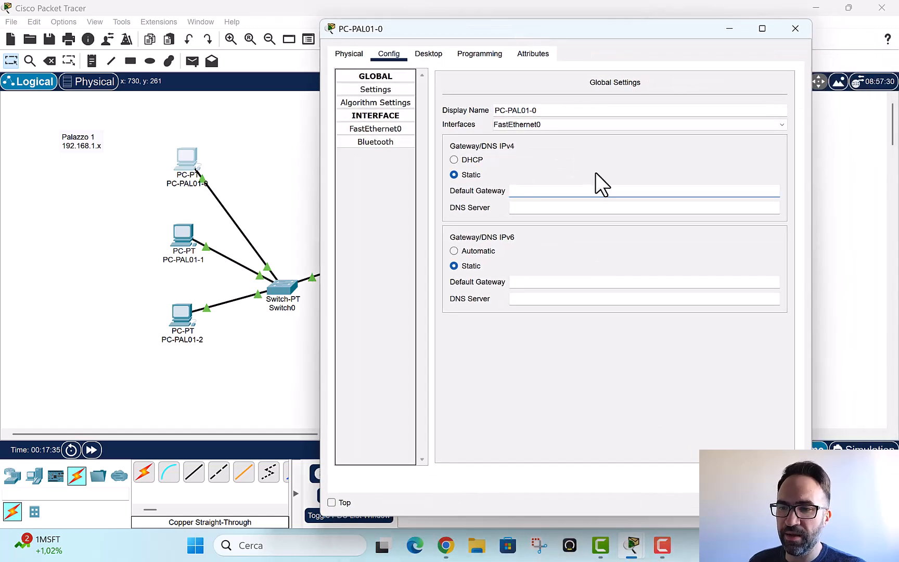
text(192.1)
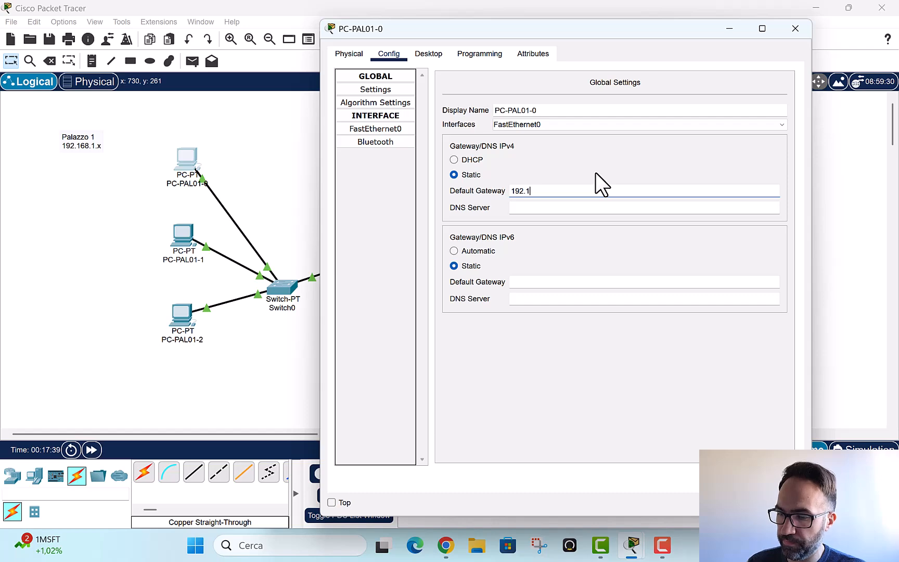
text(68.1.1)
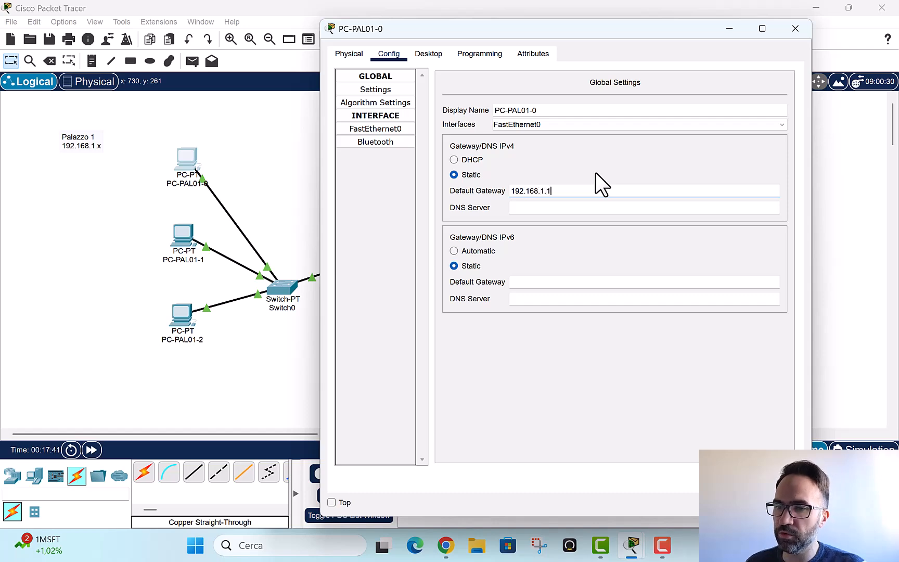
double_click(552, 194)
key(ctrl+c)
click(795, 29)
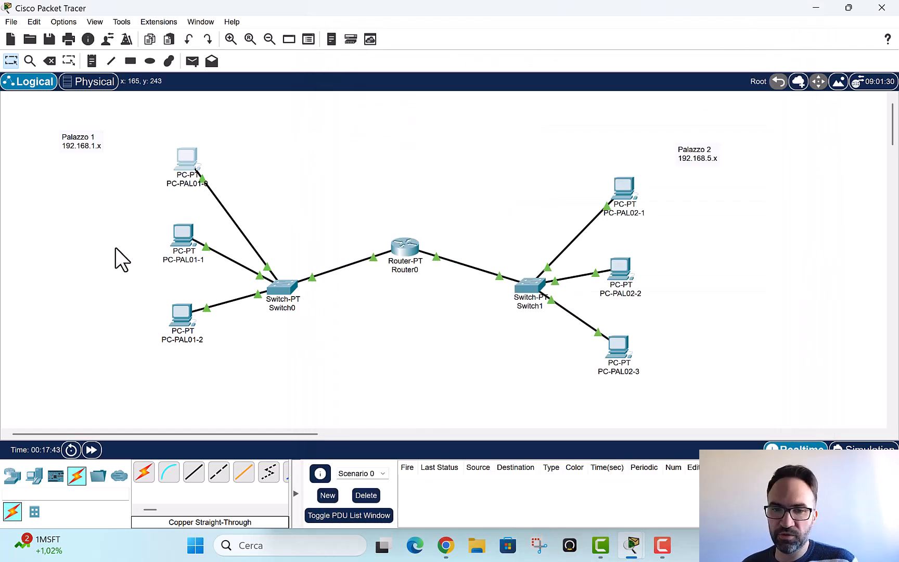
Paste 192.168.1.1 as the IPv4 default gateway of PC-PAL01-1 and close its configuration
click(185, 246)
click(502, 202)
key(ctrl+v)
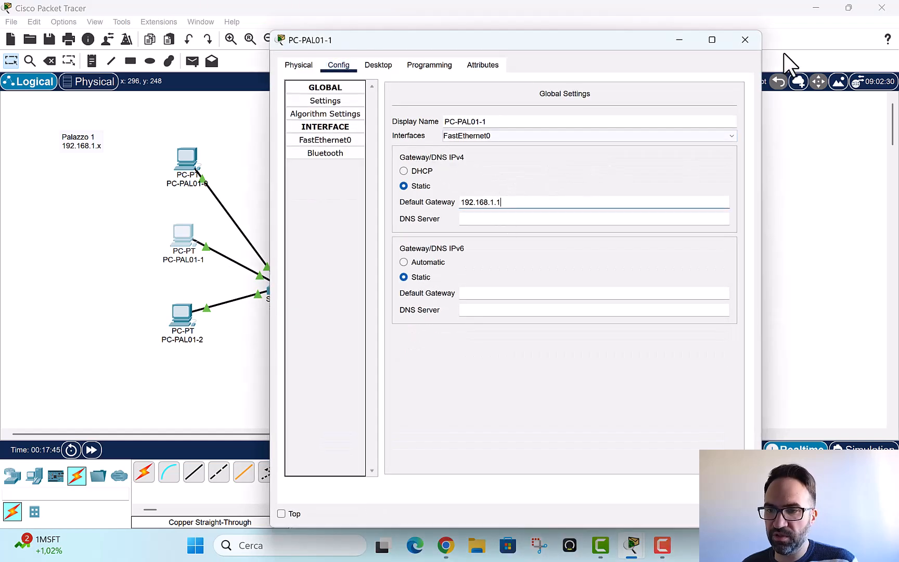
click(746, 39)
Paste 192.168.1.1 as the IPv4 default gateway in PC-PAL01-2's global settings
click(183, 328)
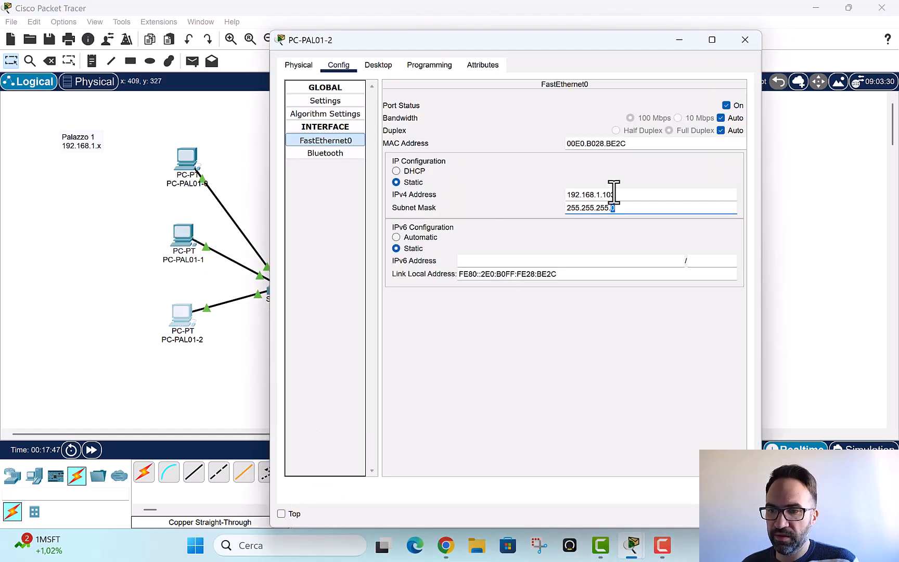
click(333, 95)
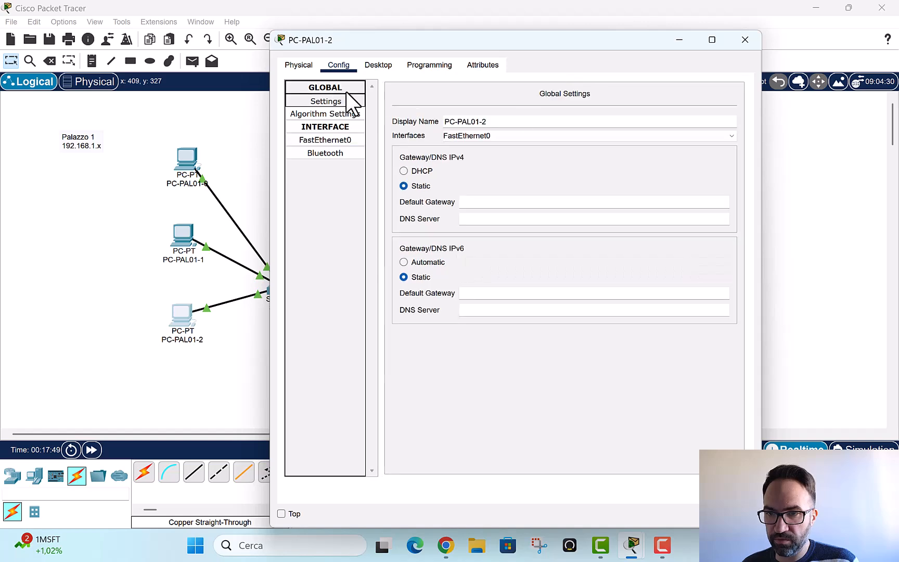
click(483, 203)
key(ctrl+v)
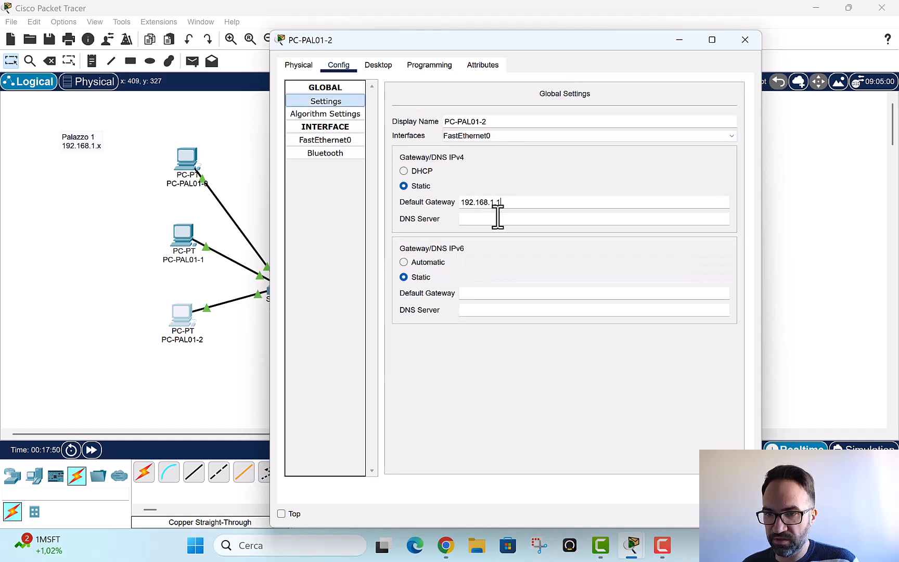
click(745, 40)
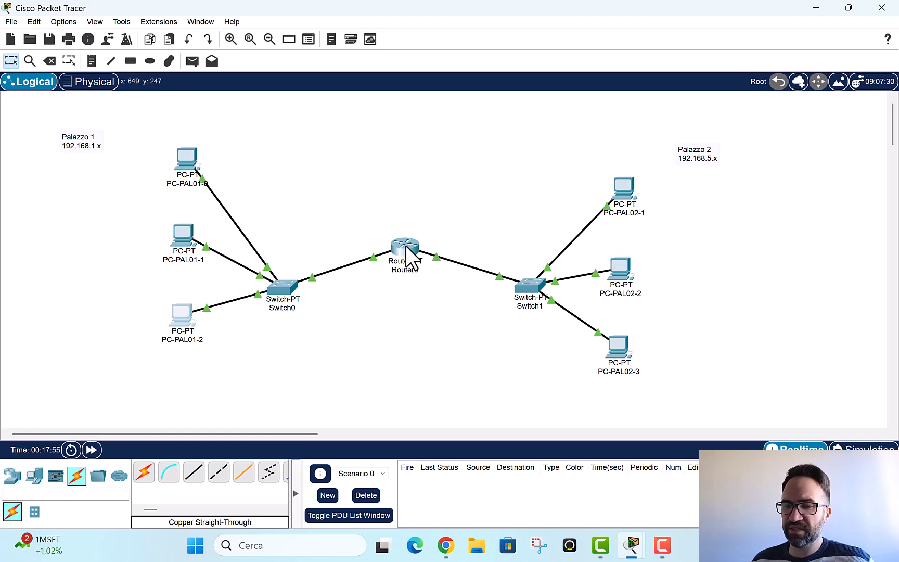
Check Router0's interface addresses, set PC-PAL02-1's IPv4 default gateway to 192.168.5.1 and copy that address
mouse_move(406, 247)
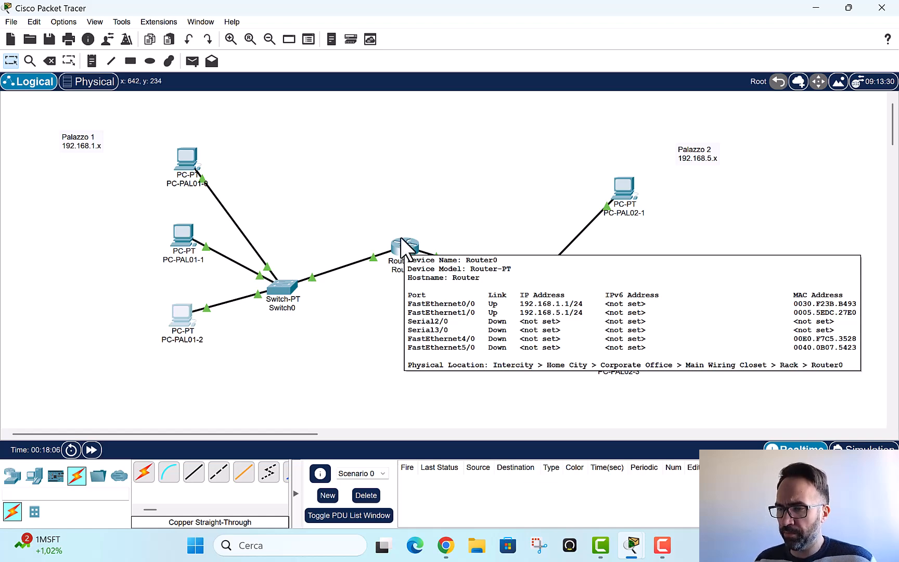
click(632, 194)
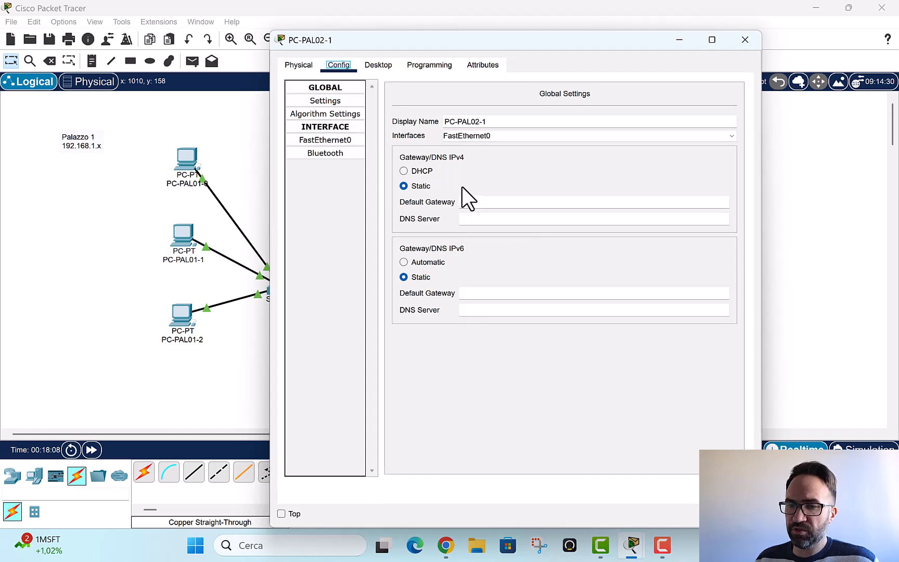
click(478, 199)
text(192.168.1.1)
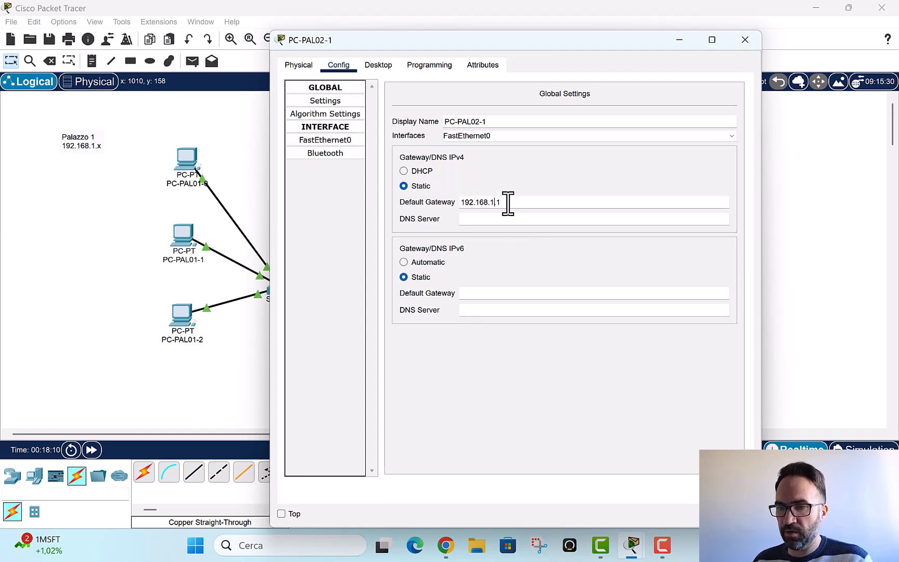
text(5.)
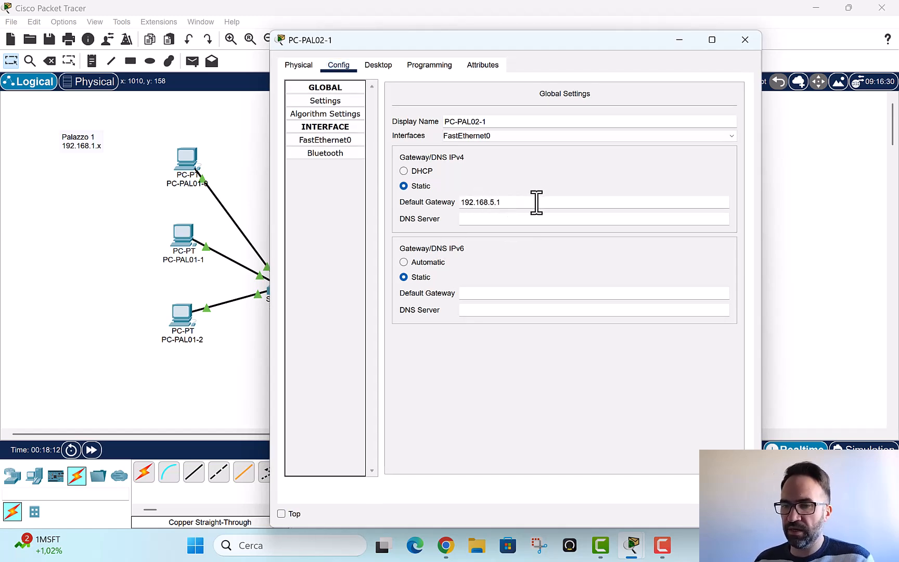
drag(536, 201, 362, 200)
key(ctrl+c)
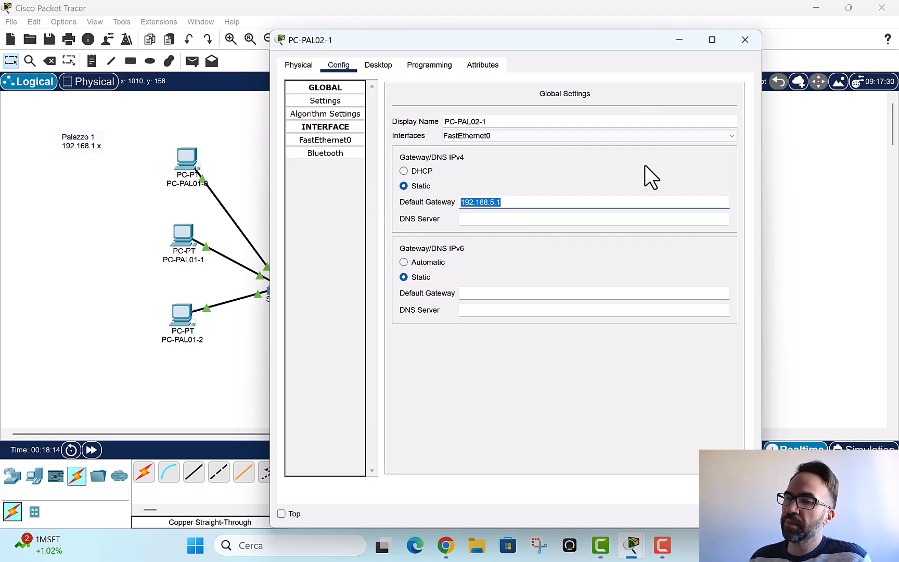
click(745, 40)
Paste 192.168.5.1 as the IPv4 default gateway of PC-PAL02-2 and close its configuration
click(614, 270)
click(506, 207)
key(ctrl+v)
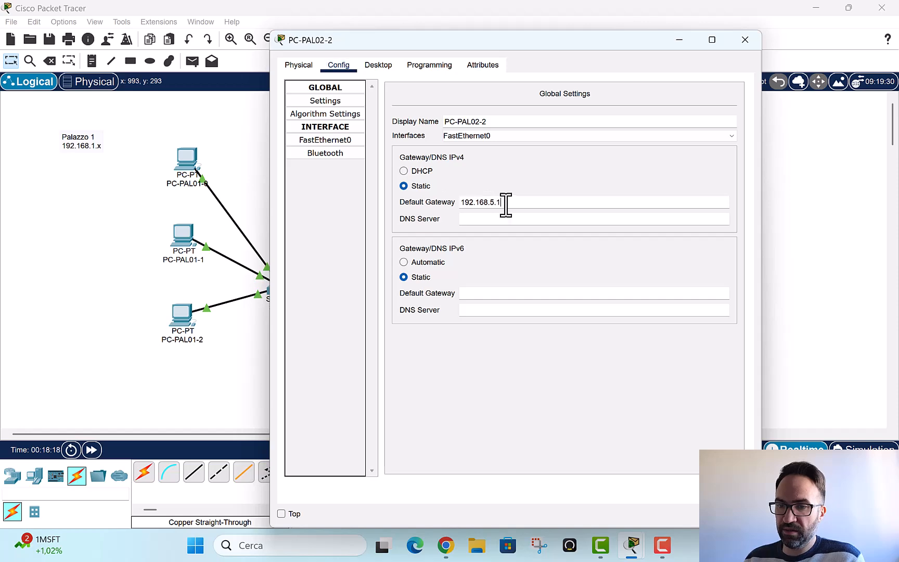
click(745, 40)
Paste 192.168.5.1 as the IPv4 default gateway of PC-PAL02-3 and close its configuration
click(610, 352)
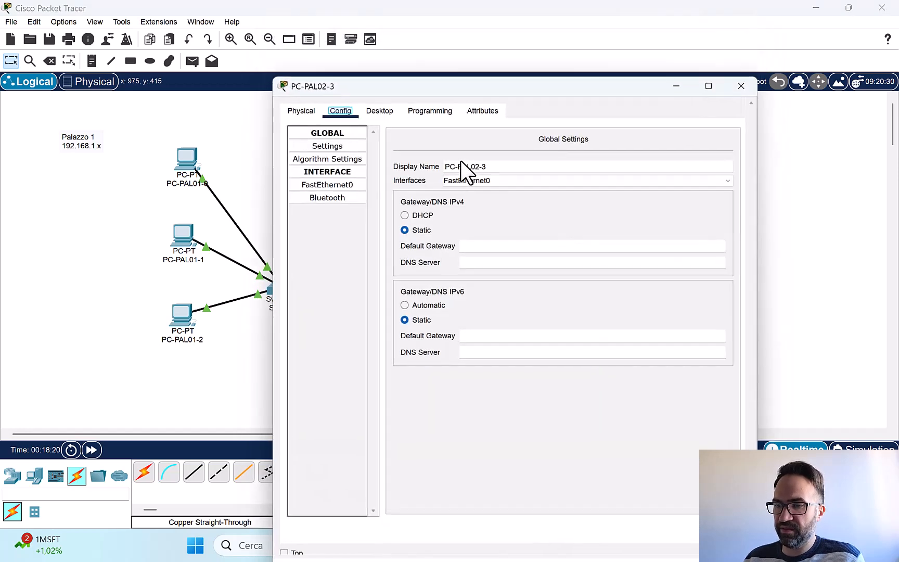
click(506, 203)
key(ctrl+v)
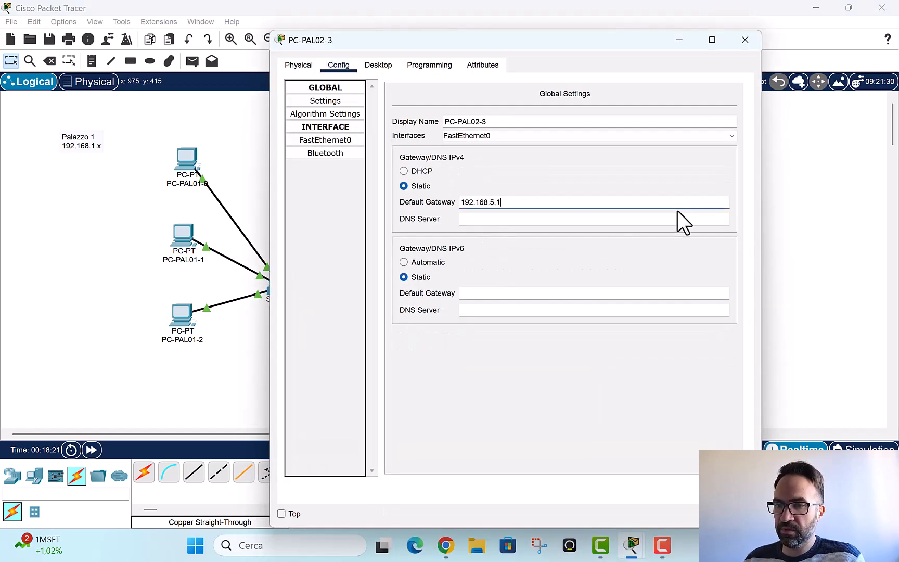
click(746, 40)
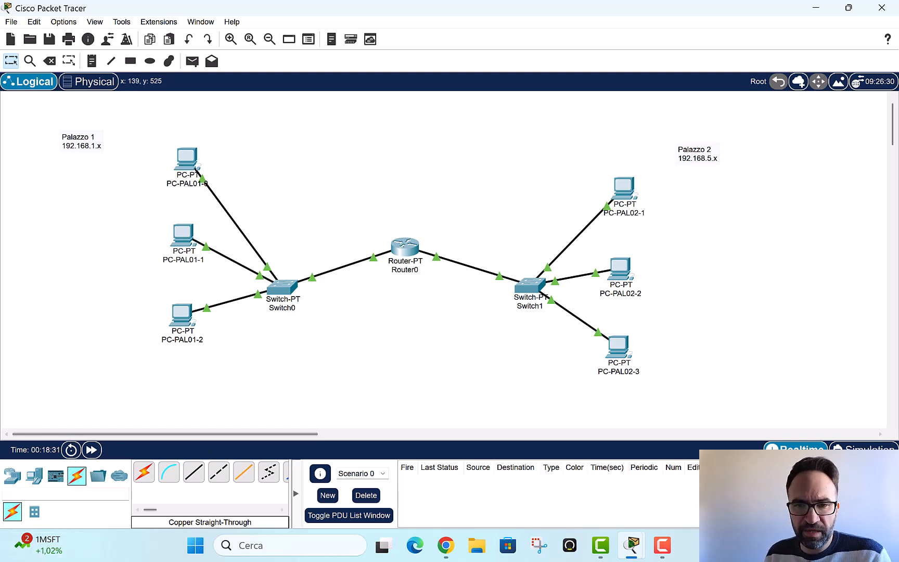
Ping 192.168.1.103 from PC-PAL01-0's command prompt and close the PC's window
drag(188, 164, 184, 164)
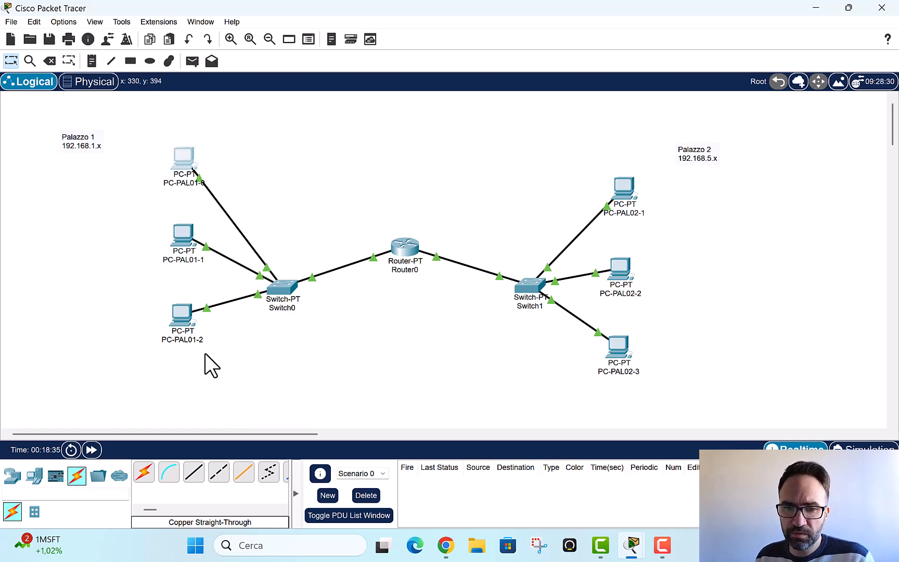
click(186, 157)
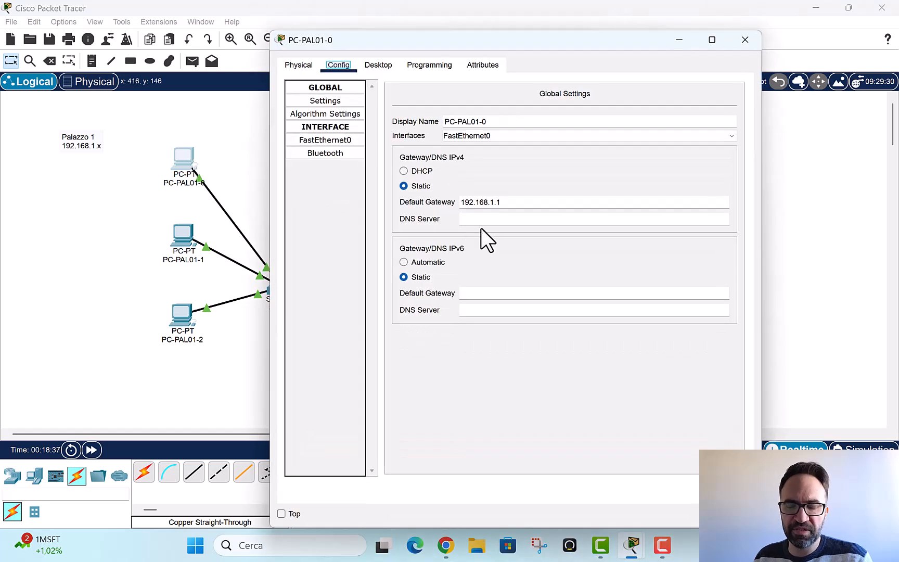
click(388, 65)
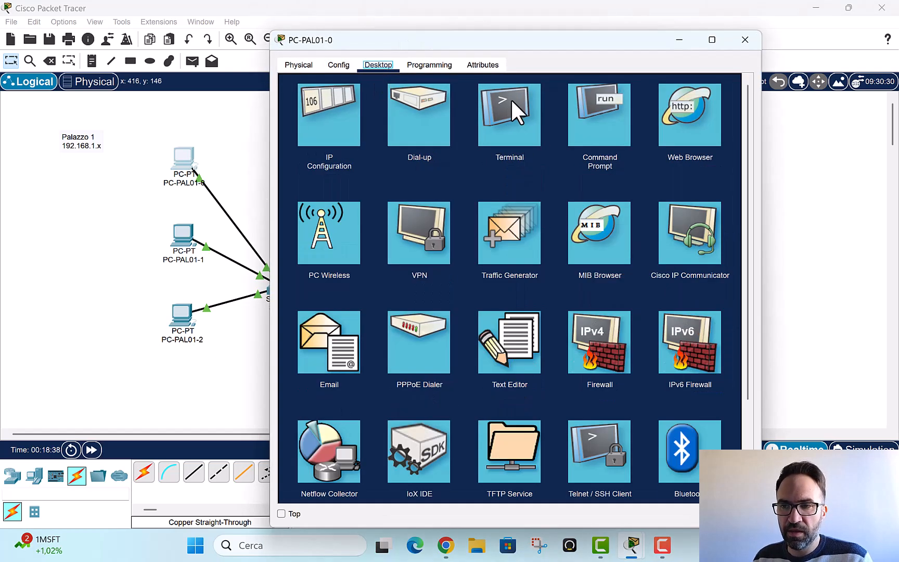
click(569, 98)
text(p)
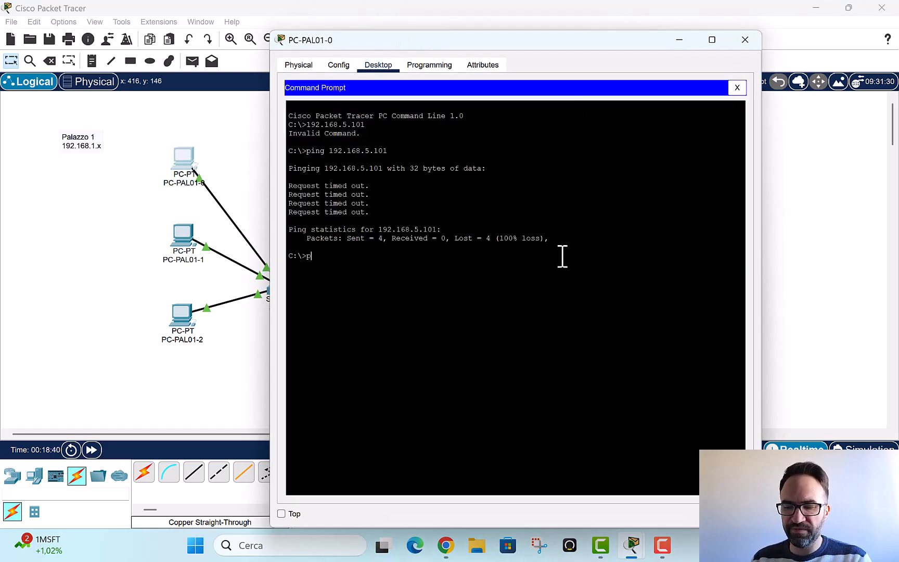
text(ing 102.179)
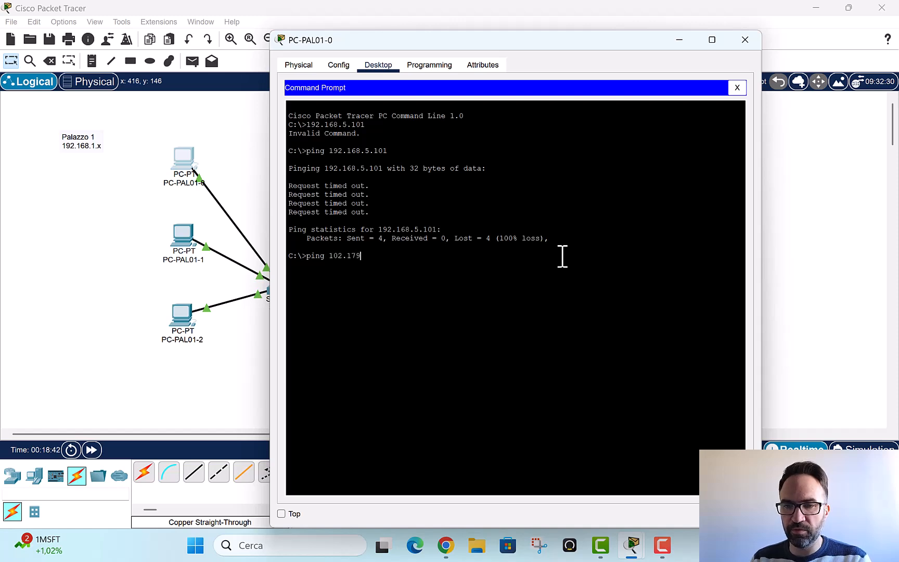
key(BackSpace)
key(BackSpace)
key(BackSpace)
key(BackSpace)
key(BackSpace)
key(BackSpace)
text(92.1)
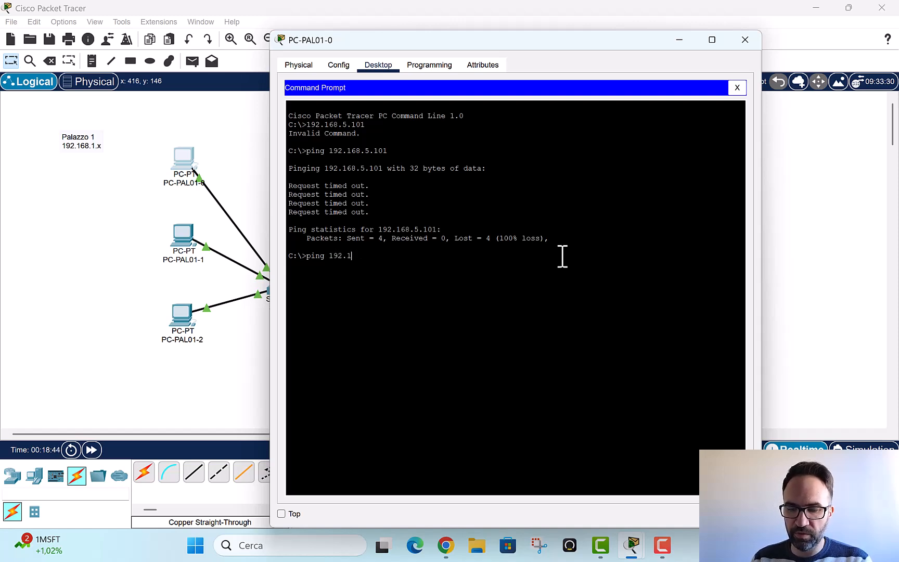
text(68.1.103)
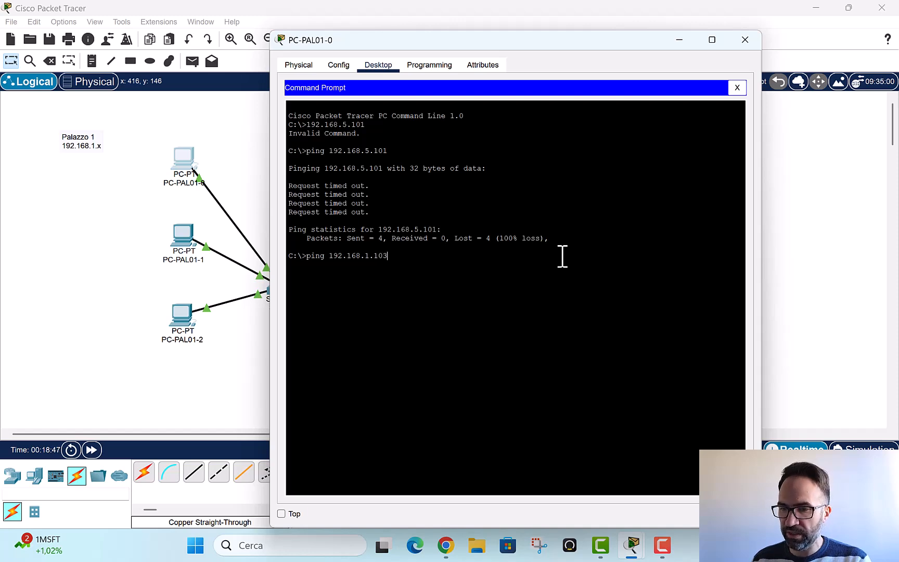
key(Return)
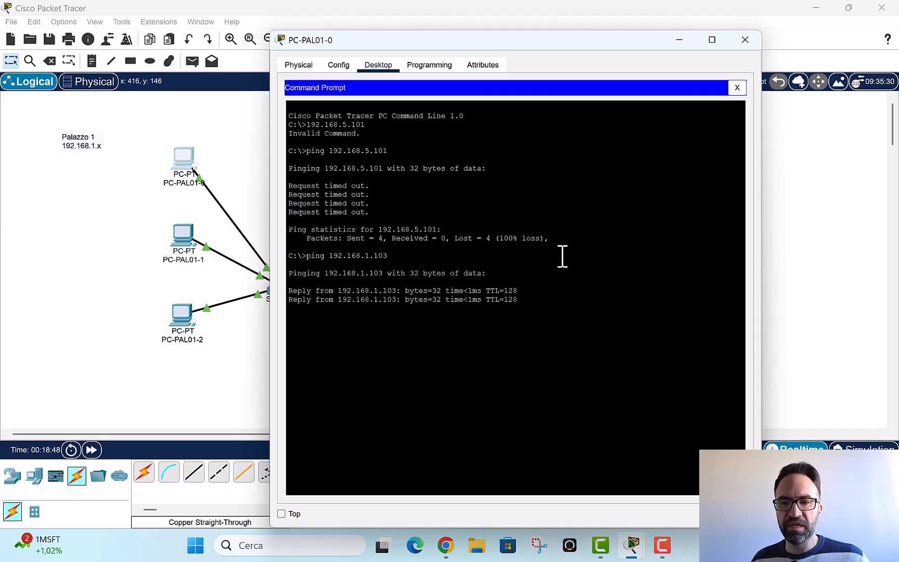
click(744, 41)
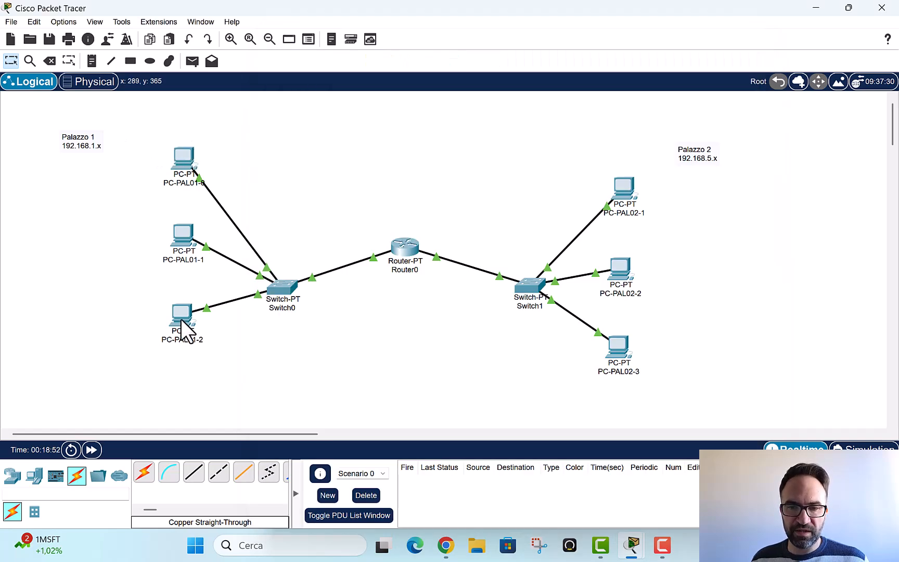
click(176, 311)
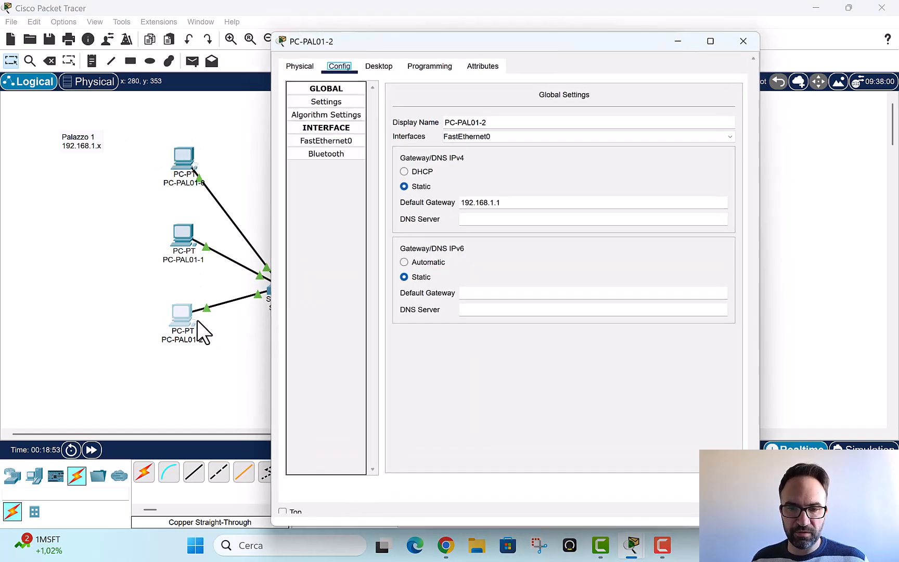
click(744, 41)
drag(155, 133, 229, 194)
drag(590, 166, 672, 227)
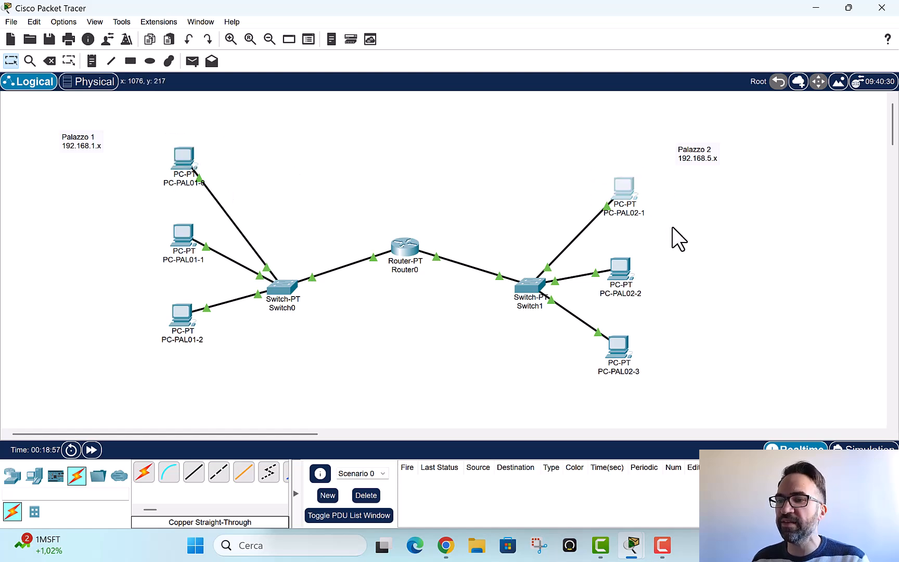
click(530, 206)
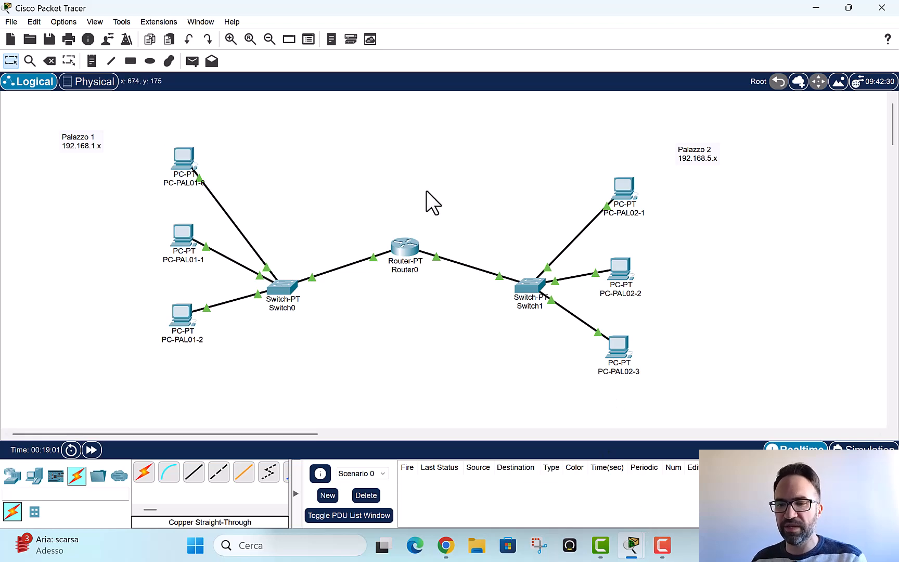
Ping 192.168.5.101 in the other network from PC-PAL01-0's command prompt and review the reply lines
click(182, 162)
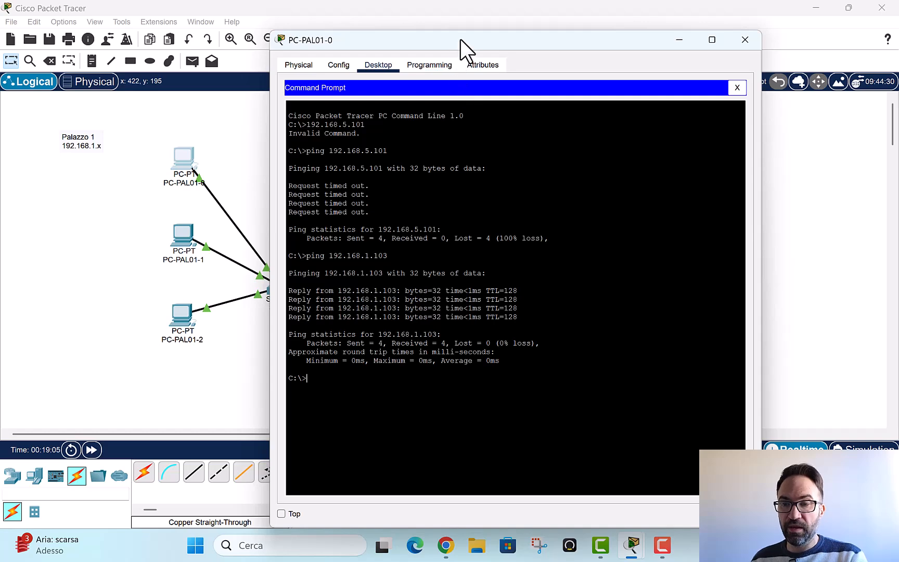
drag(461, 40, 566, 99)
text(ping 192.168.5.)
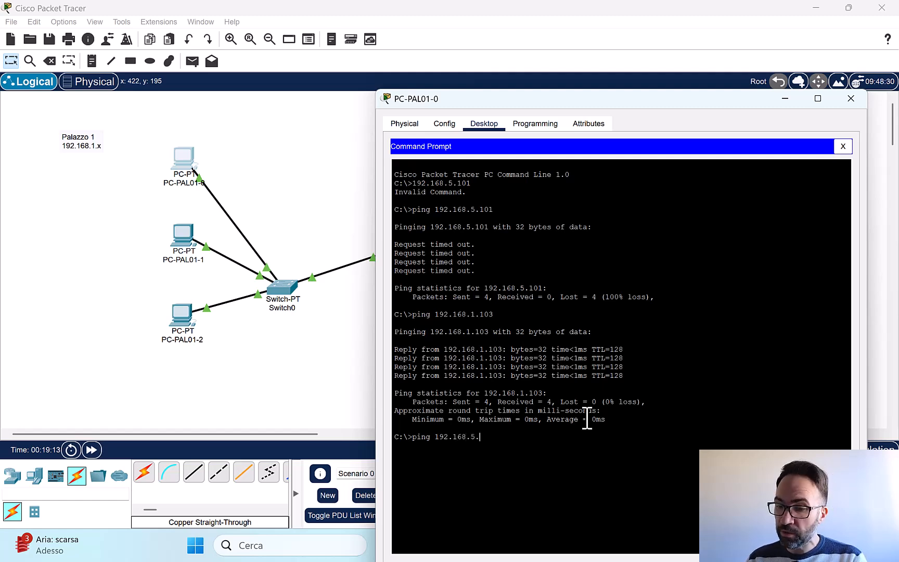
text(101)
key(Return)
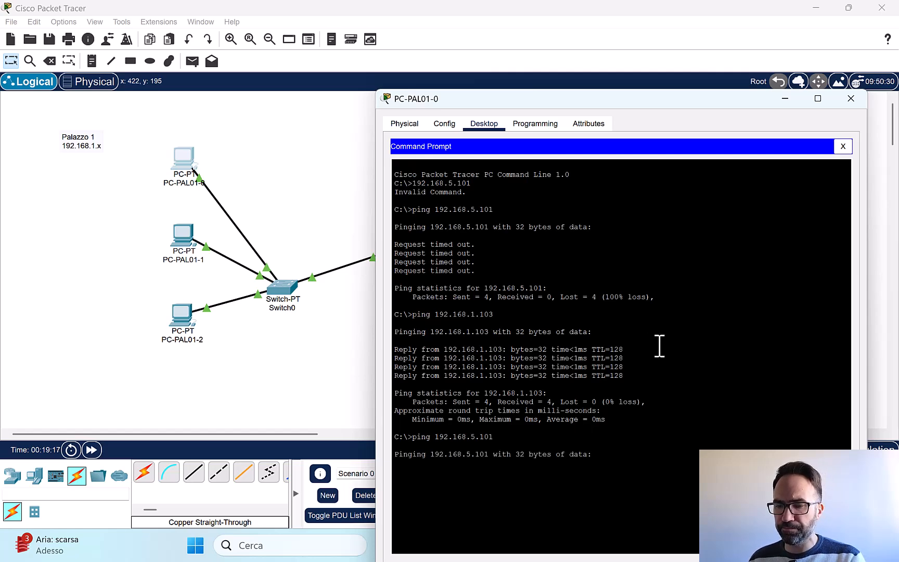
drag(660, 99, 663, 40)
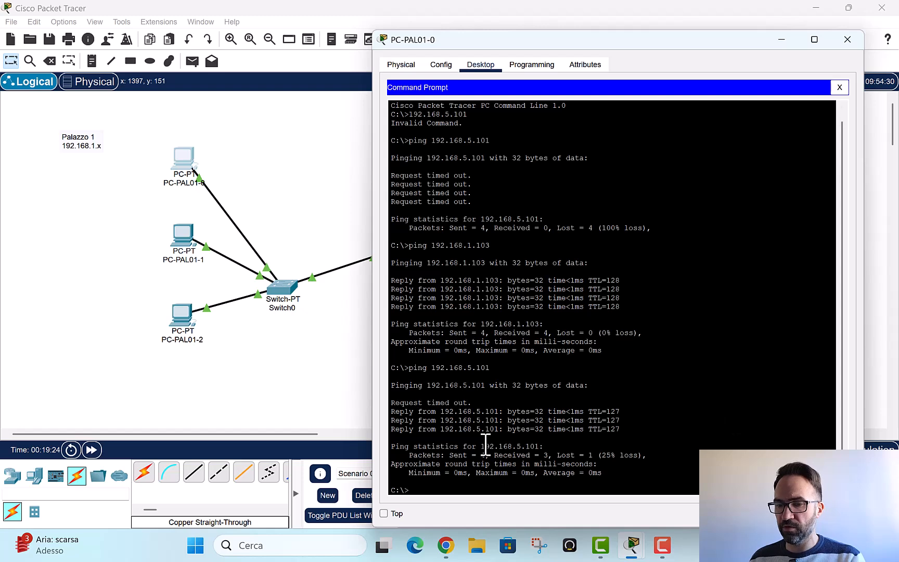
drag(471, 396, 582, 429)
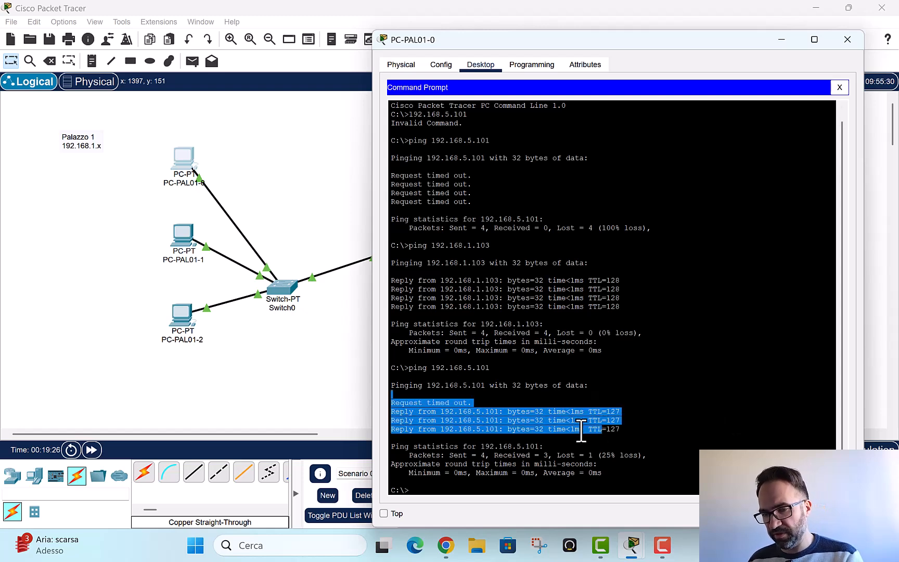
click(583, 394)
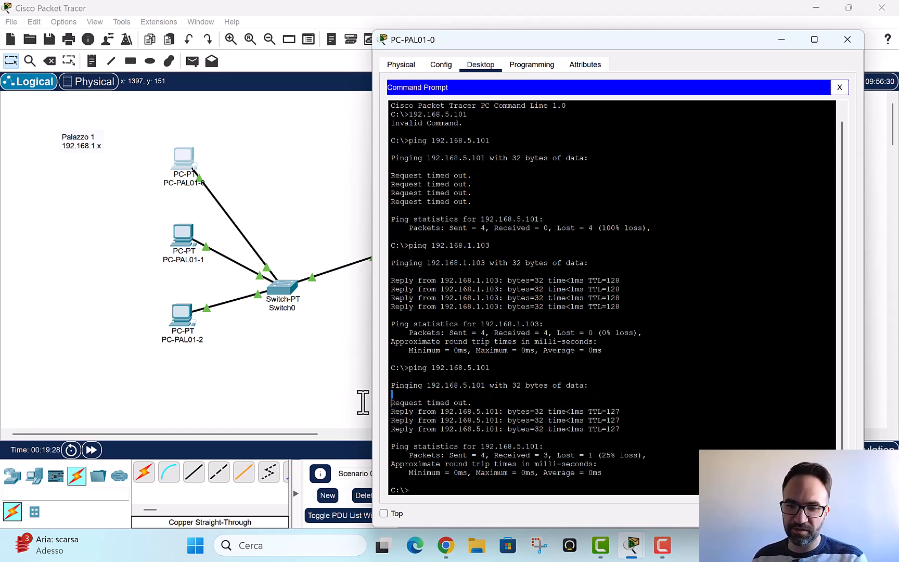
drag(391, 395, 488, 401)
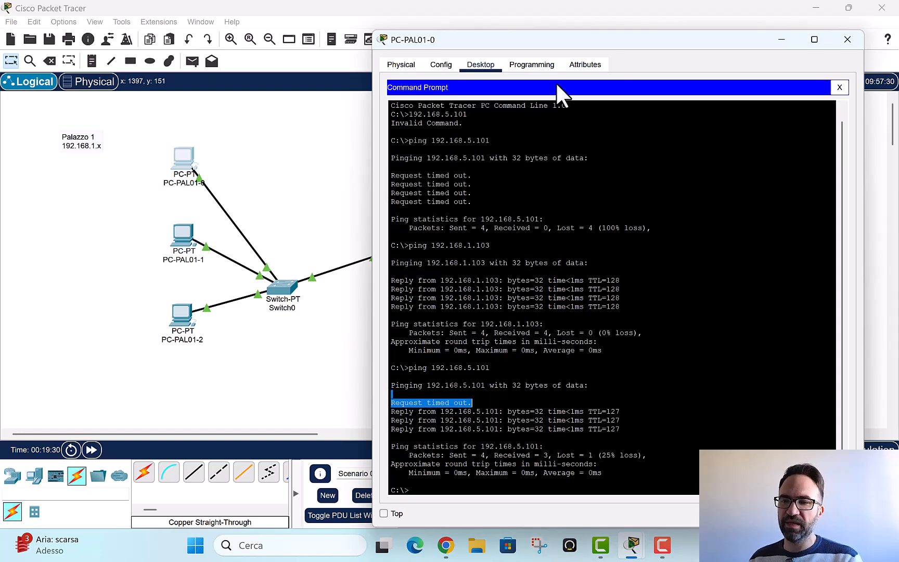
drag(630, 38, 686, 34)
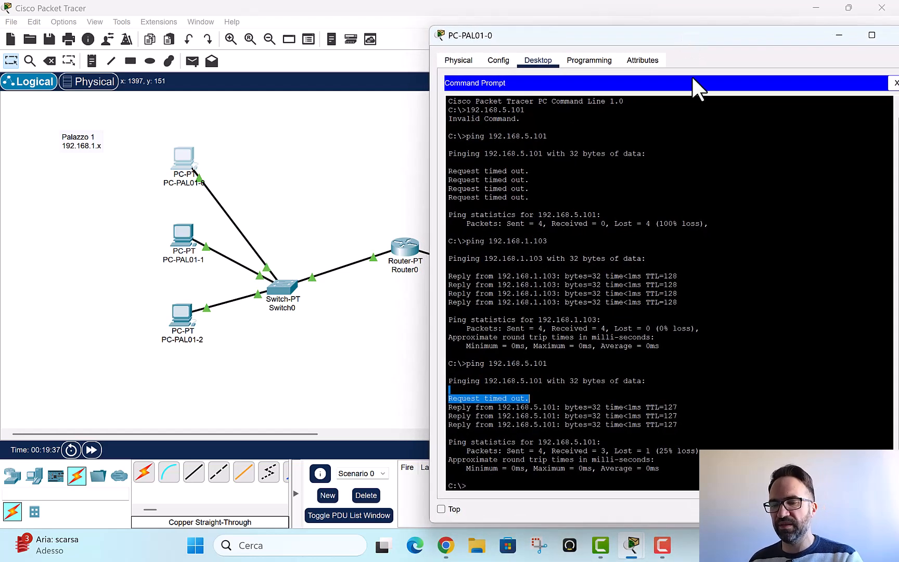
Repeat the ping to 192.168.5.101 from PC-PAL01-0 and close the PC's window
click(725, 372)
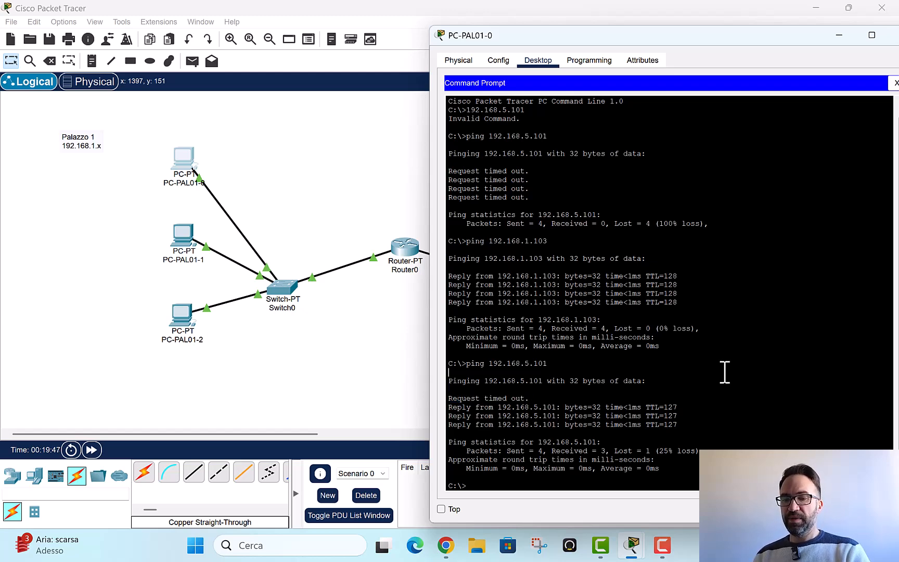
key(Up)
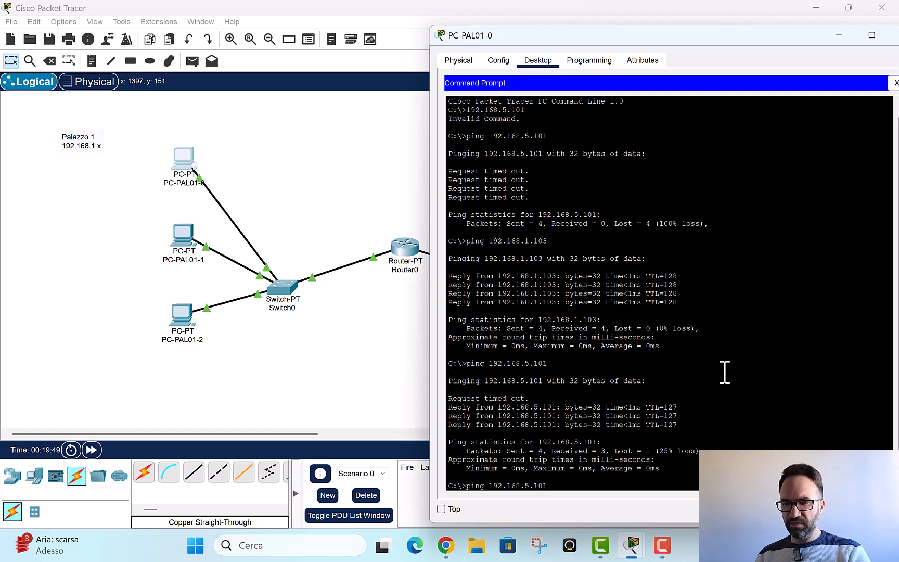
key(Return)
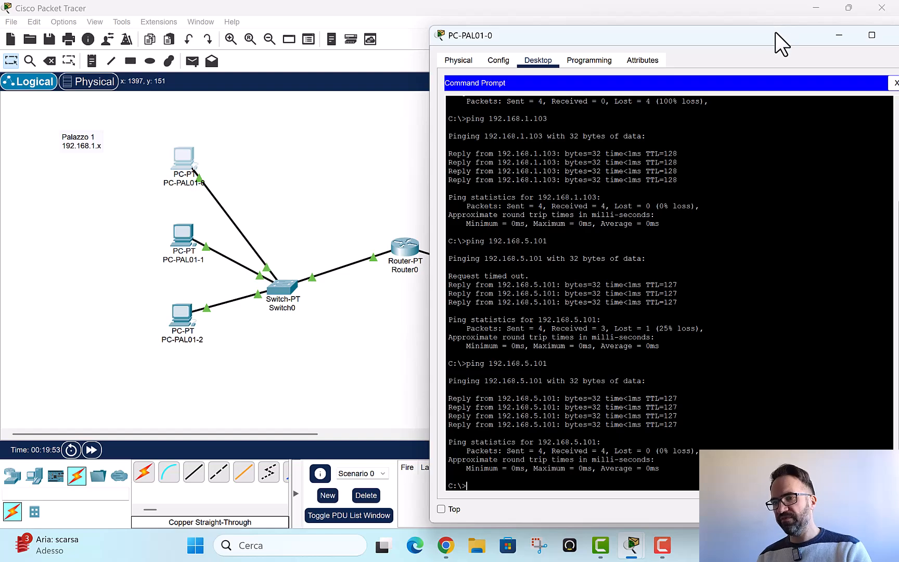
drag(775, 31, 677, 7)
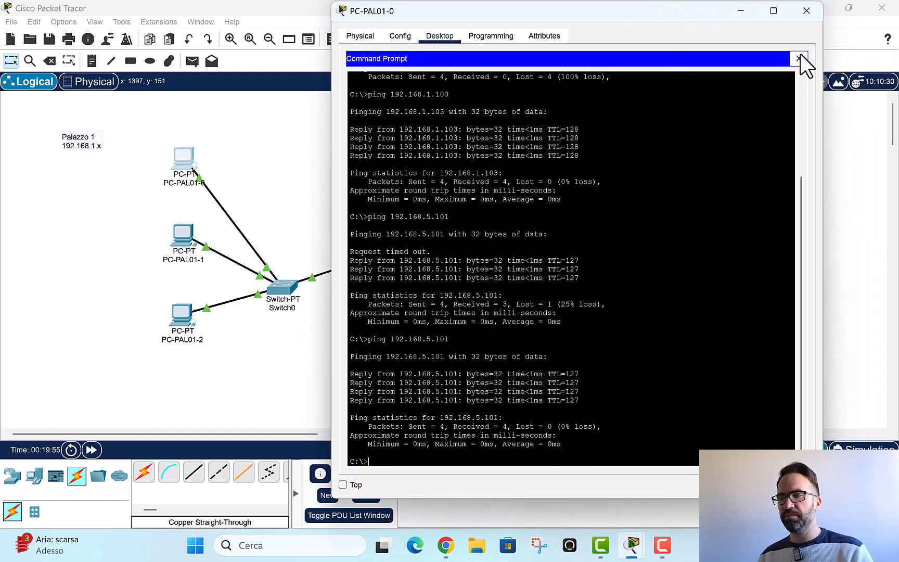
click(805, 10)
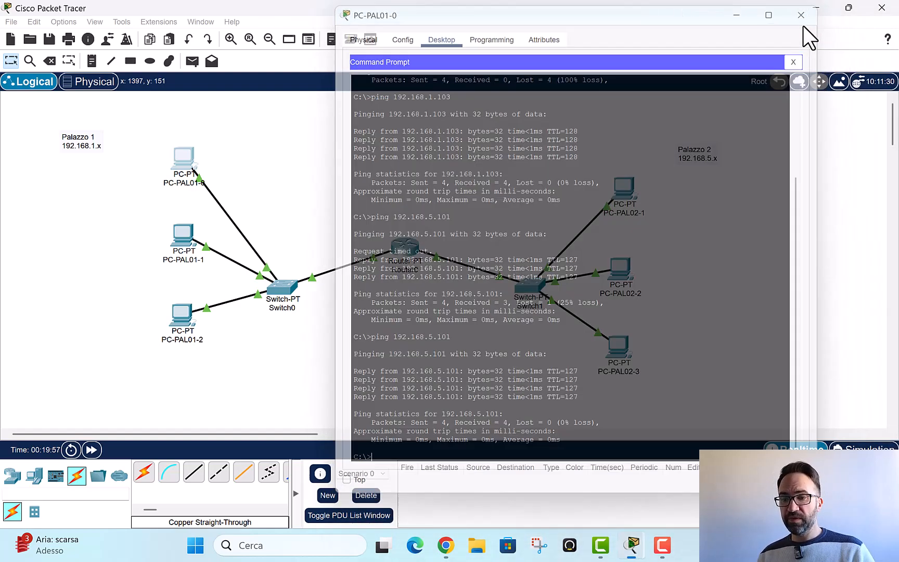
Ping 192.168.1.102 twice from the command prompt of PC-PAL02-3
click(624, 358)
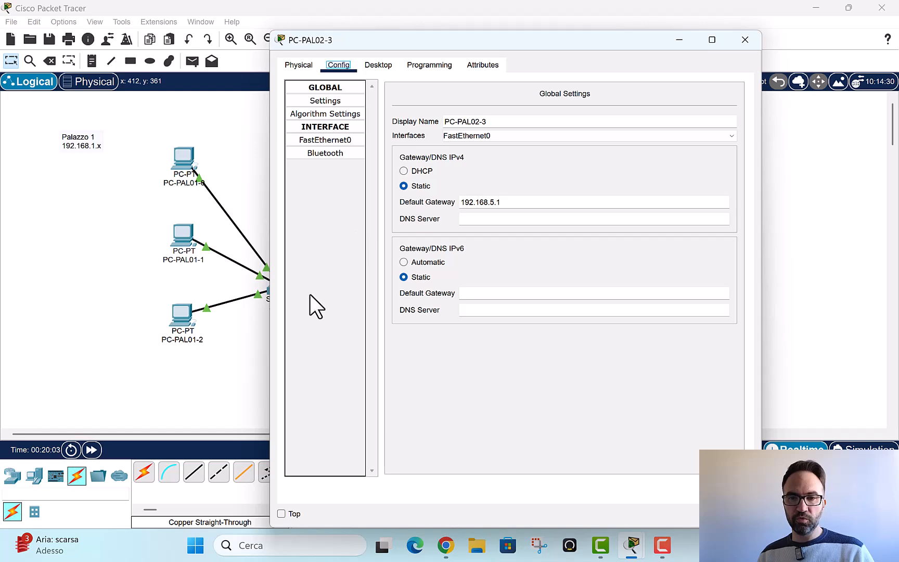
click(379, 66)
click(591, 111)
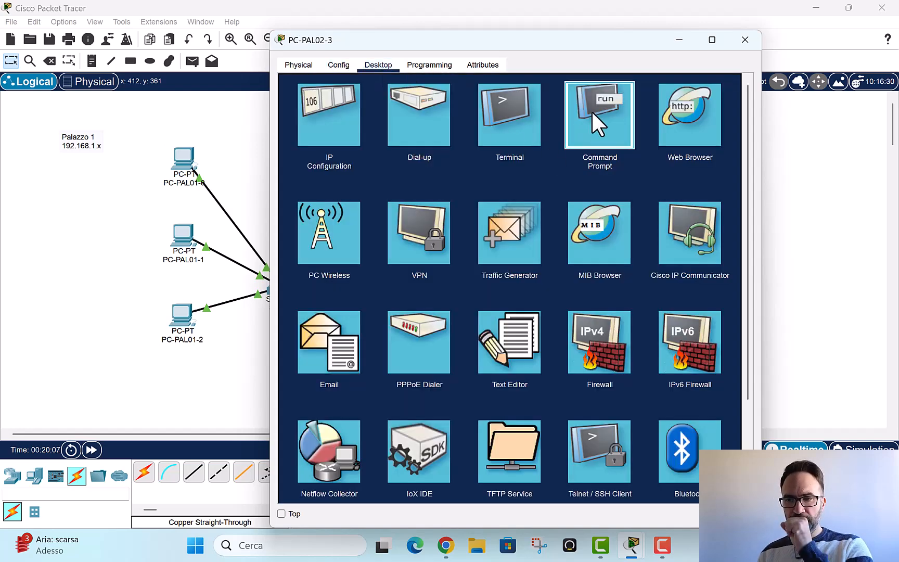
text(pi)
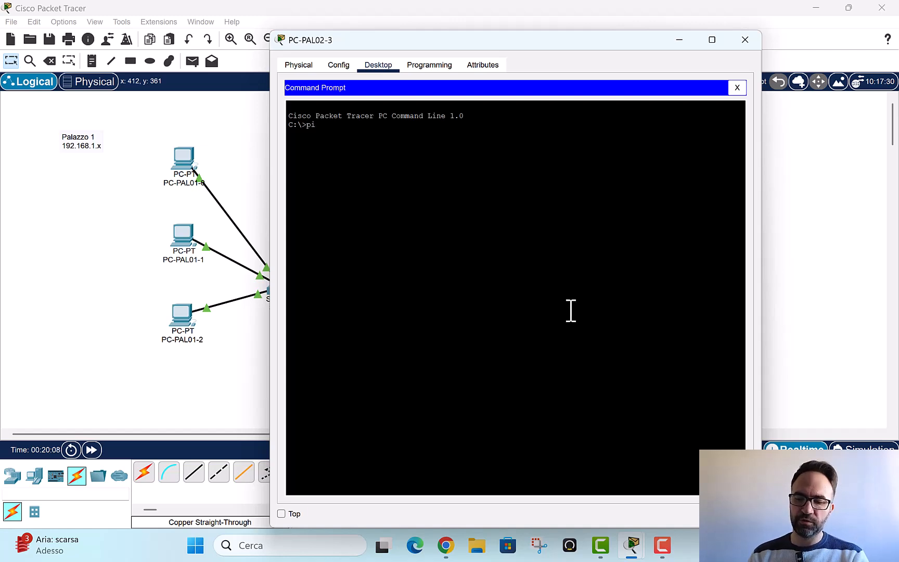
text(ng 192.1)
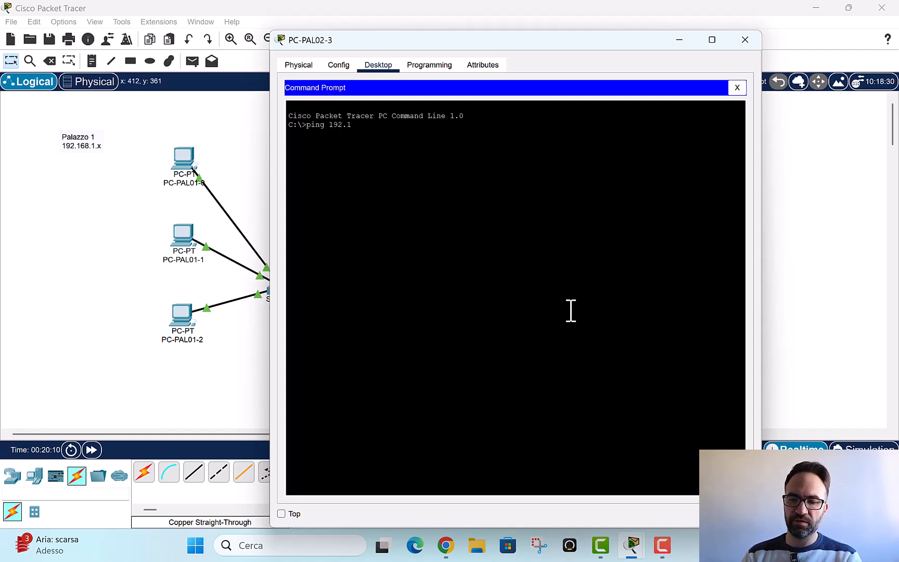
text(68.1.102)
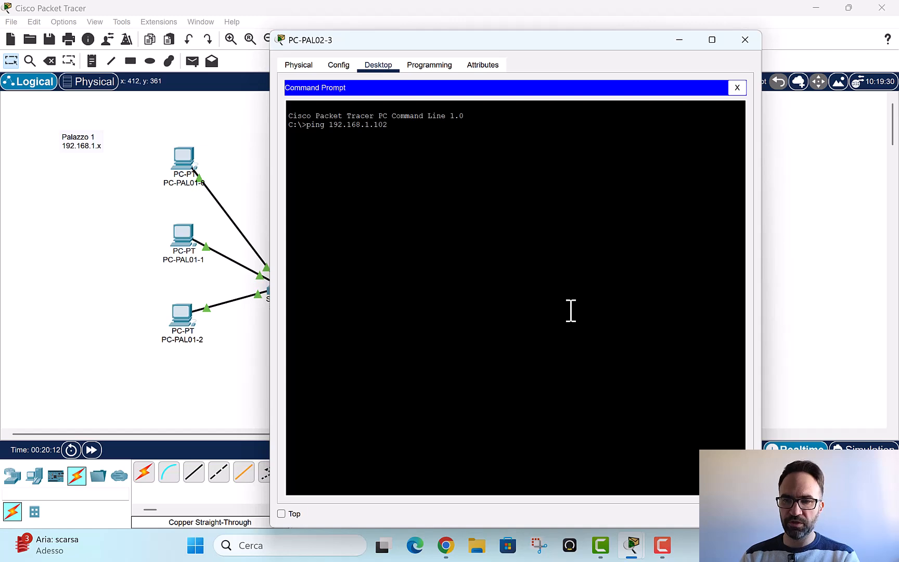
key(Return)
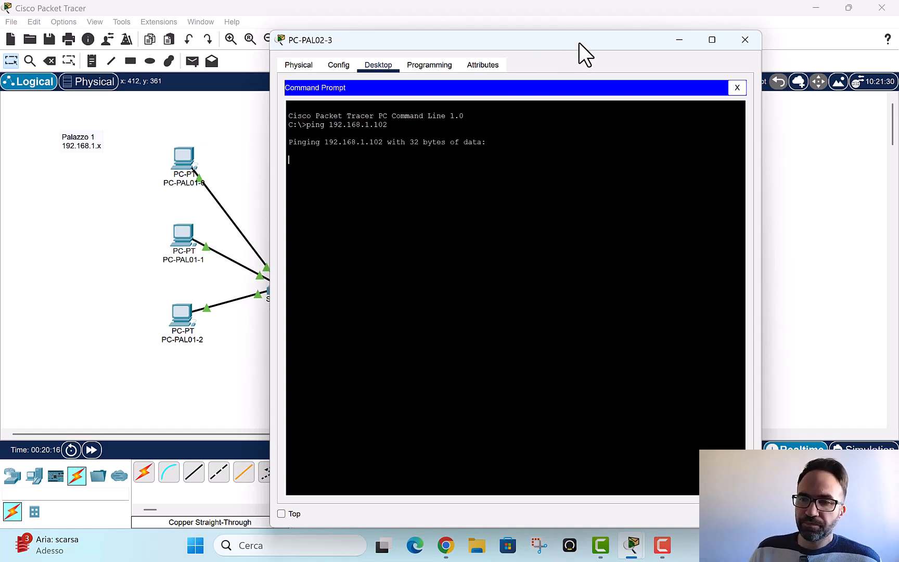
drag(579, 43, 707, 84)
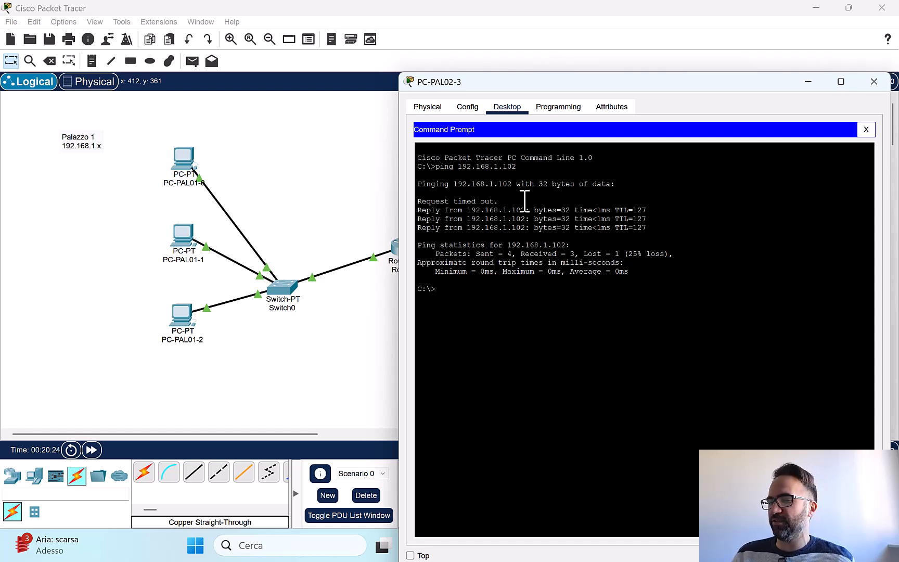
key(Up)
key(Return)
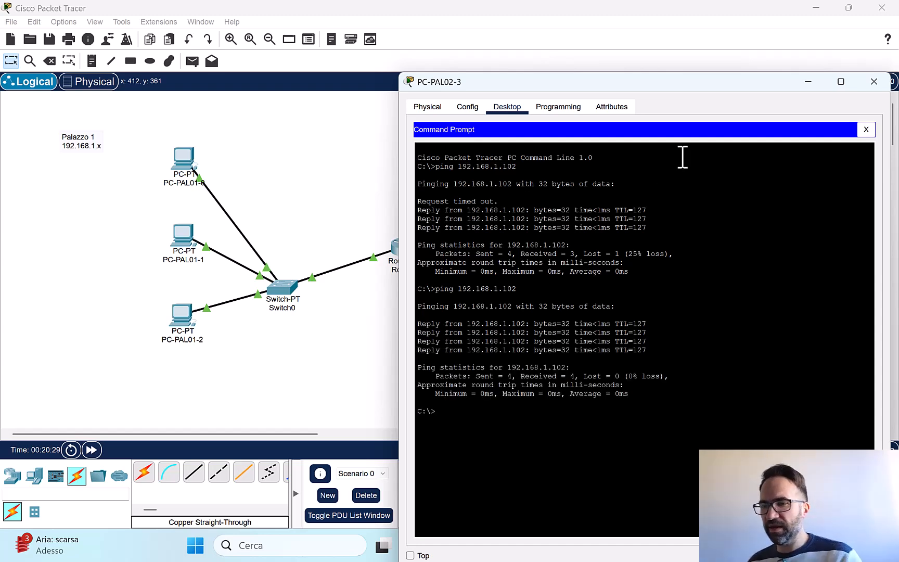
Trace the route from PC-PAL02-3 to 192.168.1.102 with tracert and examine the address of each hop
text(tracert 192.168.1.10)
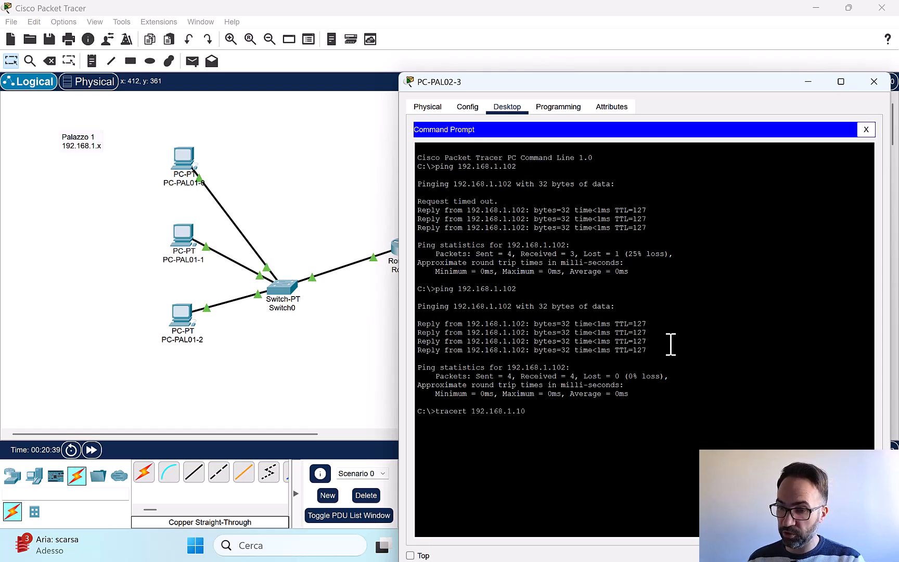
text(2)
key(Return)
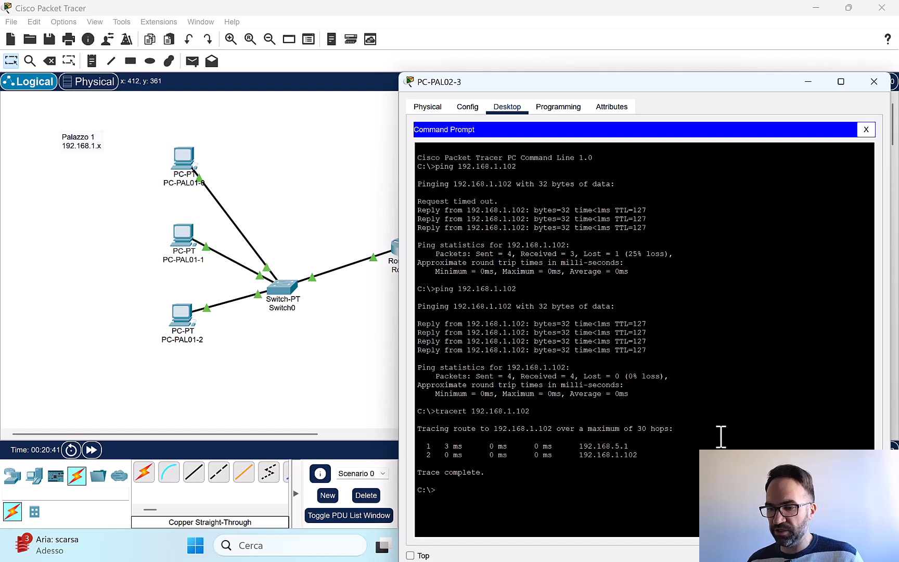
drag(676, 76, 657, 26)
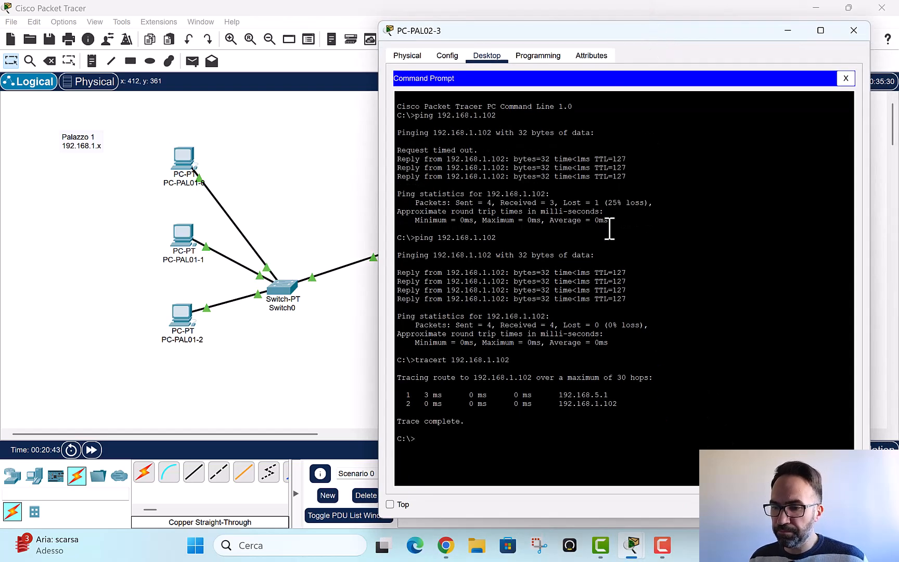
mouse_move(609, 395)
mouse_down()
mouse_move(560, 397)
mouse_move(603, 396)
mouse_up()
drag(502, 32, 578, 38)
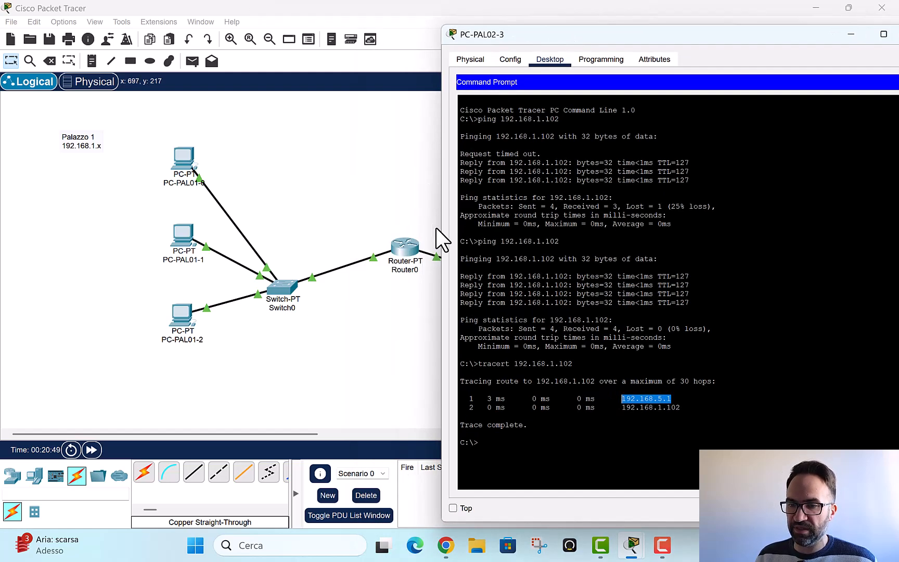
drag(620, 408, 703, 411)
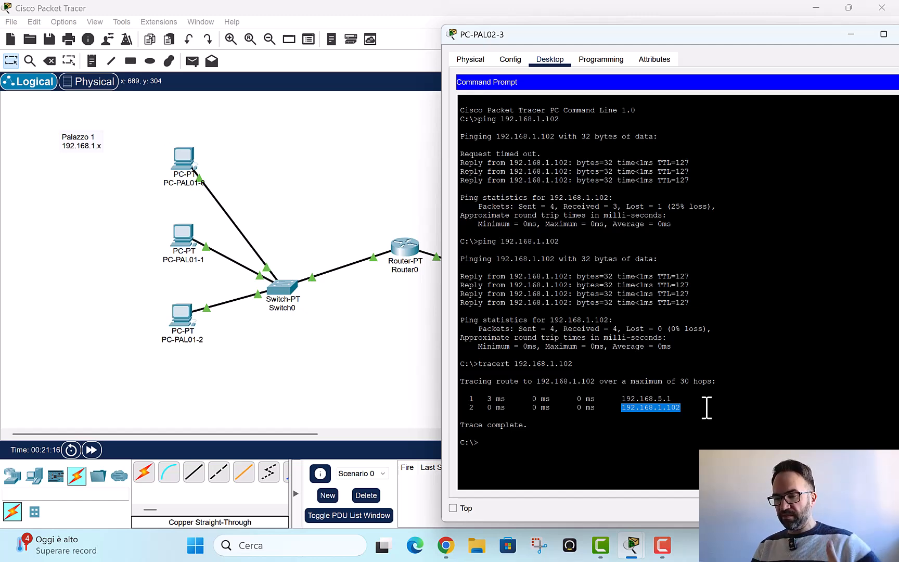
click(672, 399)
mouse_move(672, 399)
mouse_down()
mouse_move(463, 399)
mouse_move(704, 409)
mouse_up()
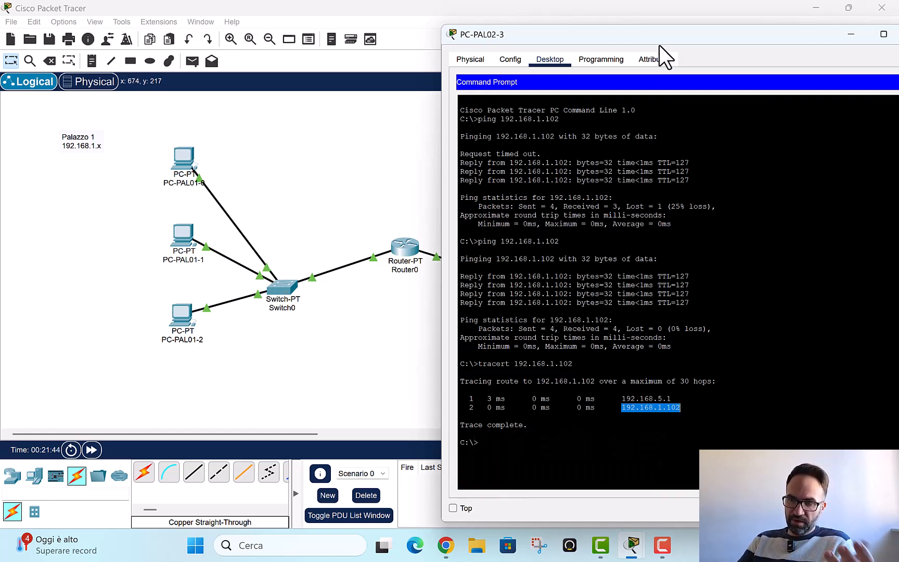
drag(671, 36, 570, 50)
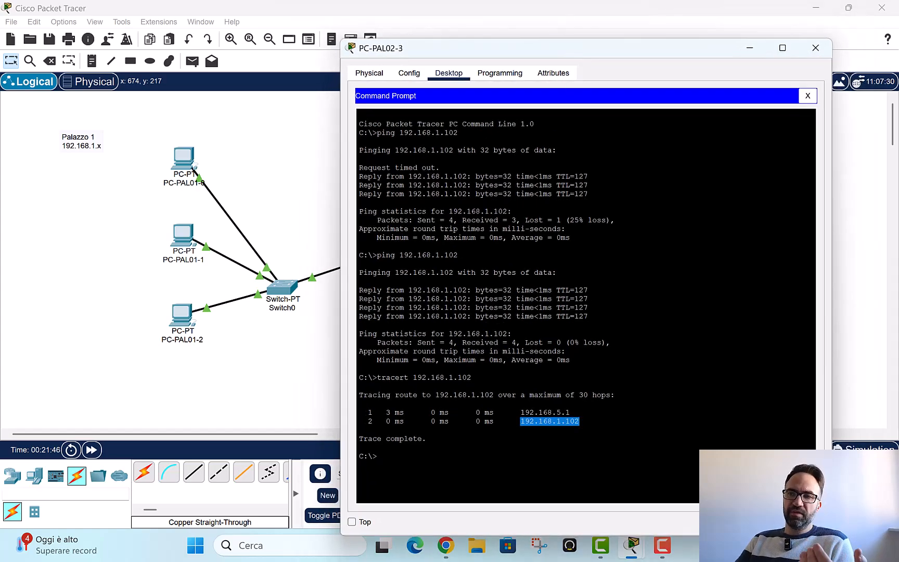